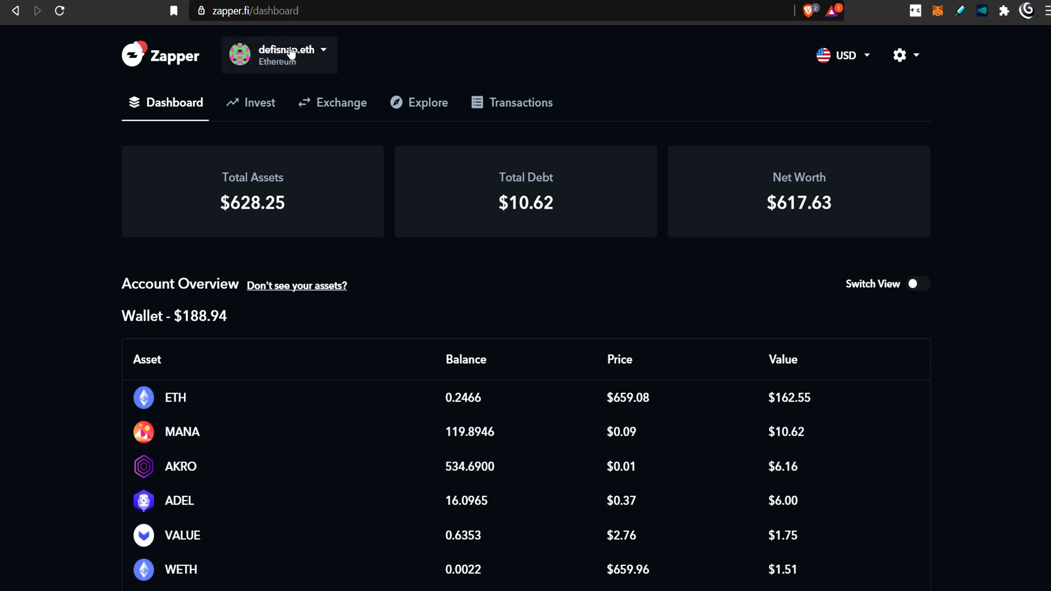
Open the defisnap.eth account selector to list its connected and watched wallets.
{"action": "left_click", "coordinate": [288, 53]}
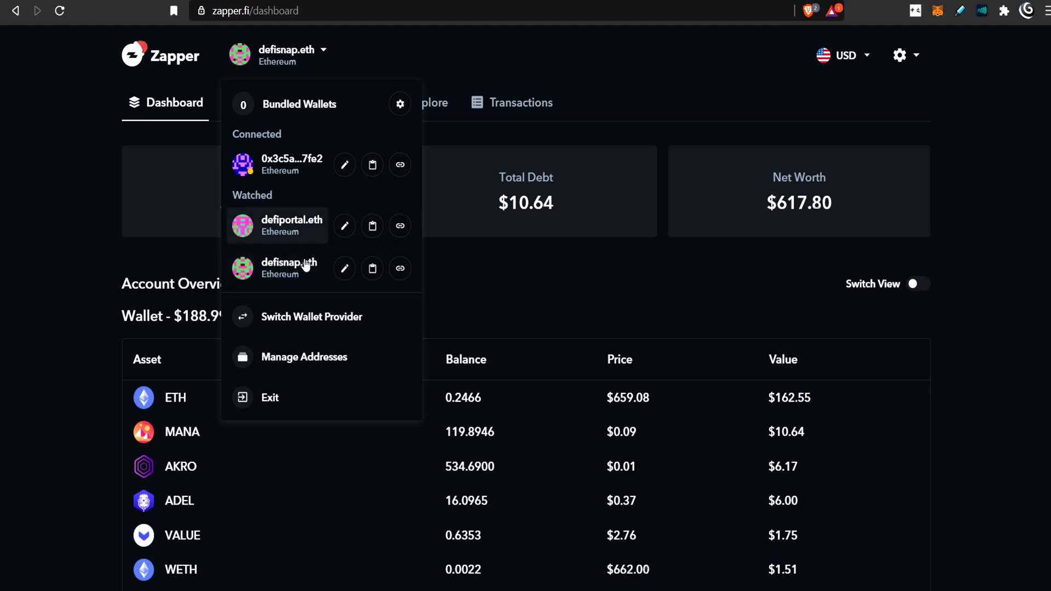
In Manage Addresses, bundle the watched wallets defiportal.eth and defisnap.eth, then close the window.
{"action": "left_click", "coordinate": [401, 105]}
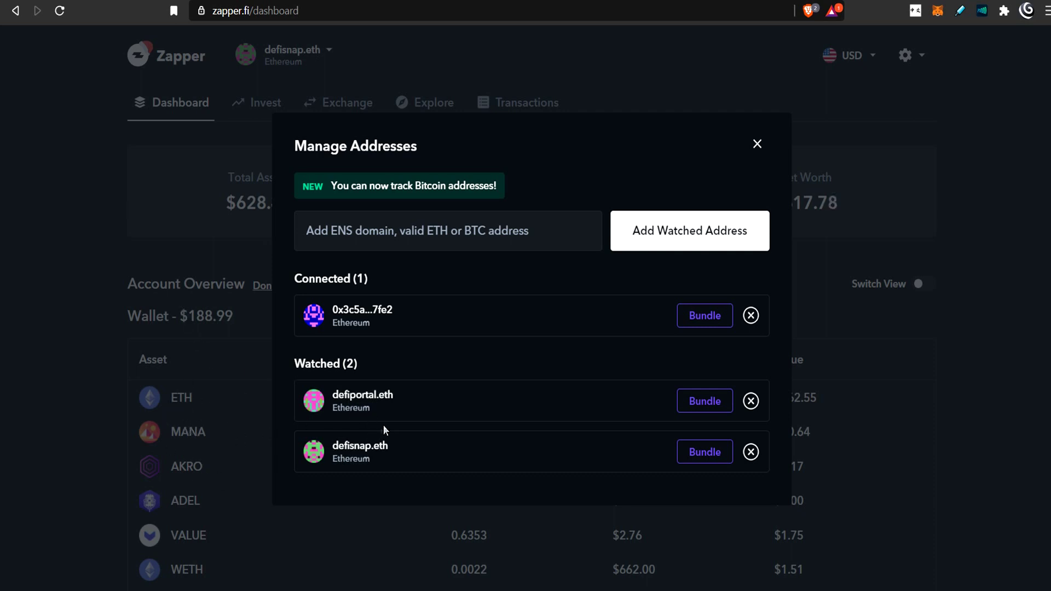
{"action": "left_click", "coordinate": [705, 405]}
{"action": "left_click", "coordinate": [705, 450]}
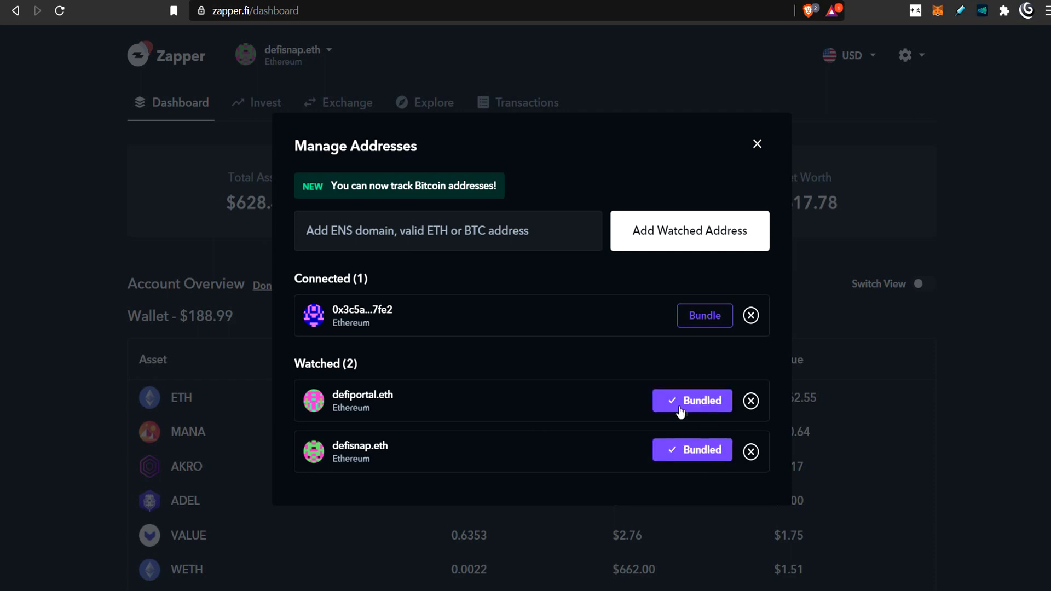
{"action": "left_click", "coordinate": [757, 144]}
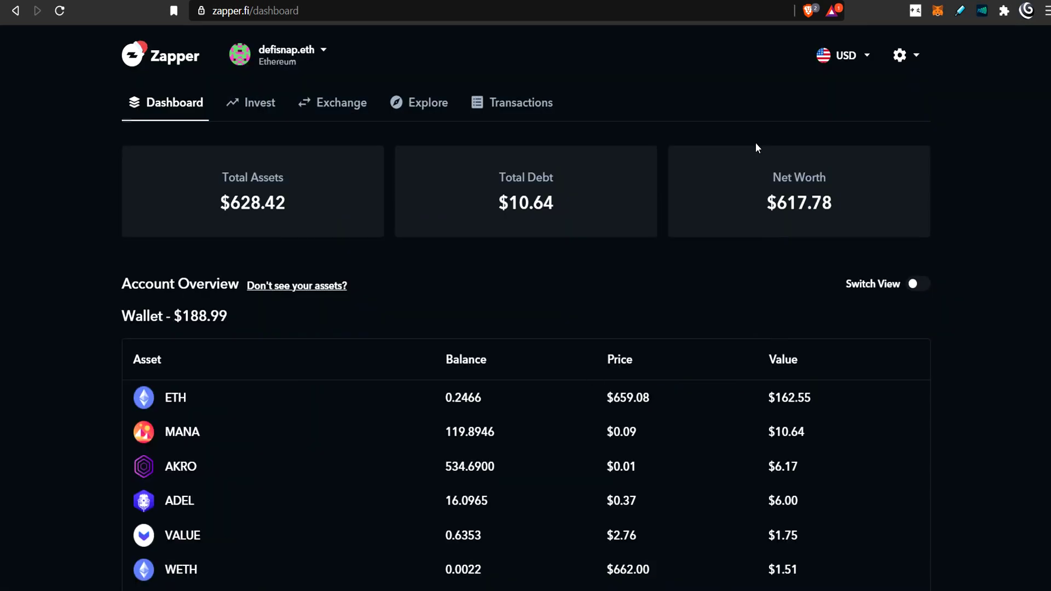
Switch to Bundled Wallets, showing $1,282.36 total assets, $12.66 debt and $1,269.70 net worth.
{"action": "left_click", "coordinate": [303, 56]}
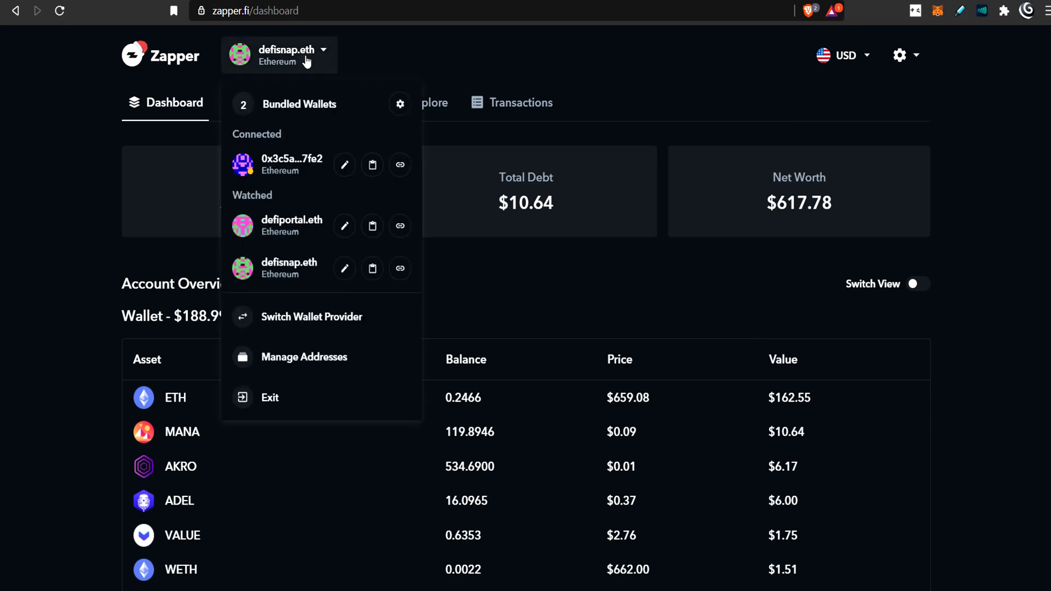
{"action": "left_click", "coordinate": [299, 106]}
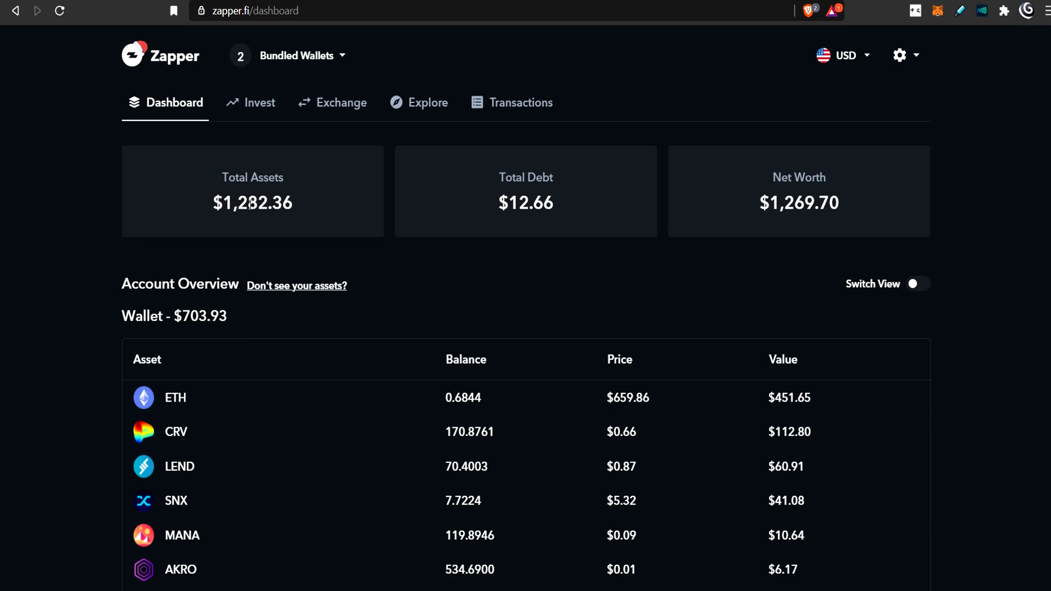
{"action": "scroll", "coordinate": [253, 329], "scroll_direction": "down", "scroll_amount": 7}
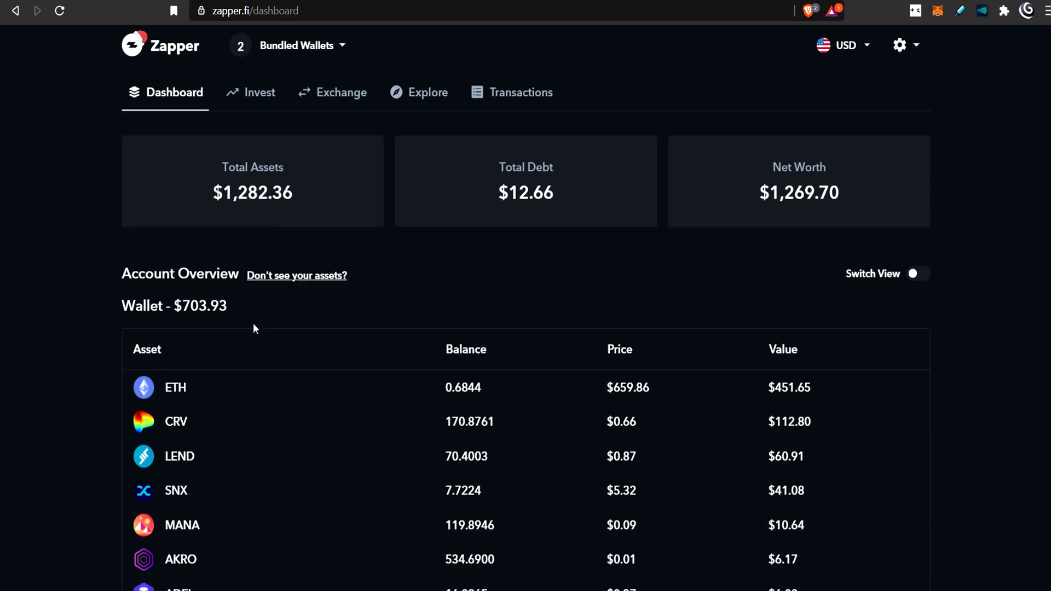
{"action": "scroll", "coordinate": [254, 326], "scroll_direction": "down", "scroll_amount": 12}
{"action": "scroll", "coordinate": [255, 323], "scroll_direction": "up", "scroll_amount": 14}
{"action": "scroll", "coordinate": [255, 319], "scroll_direction": "up", "scroll_amount": 4}
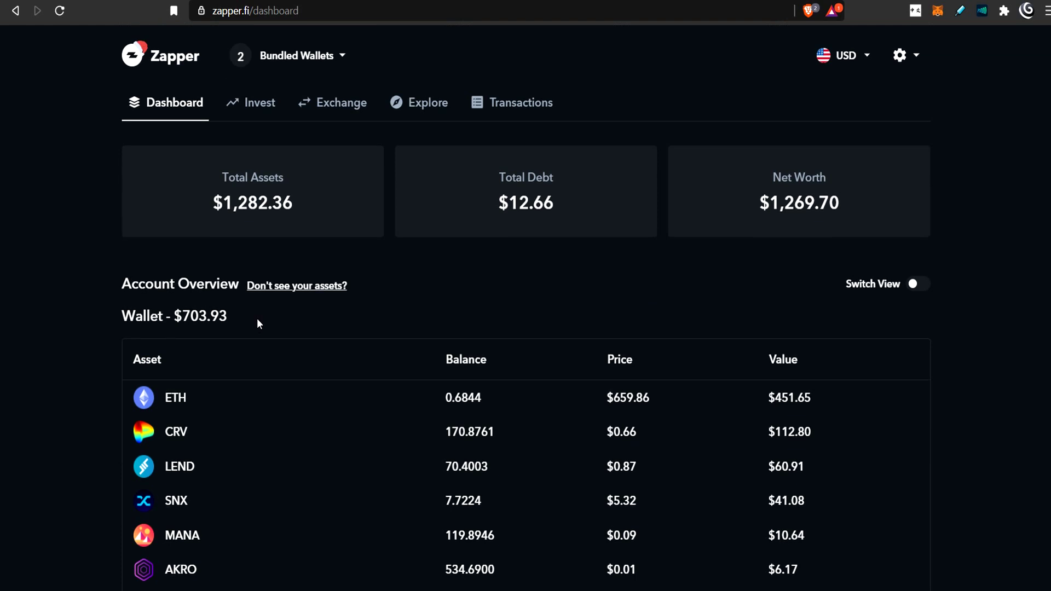
{"action": "left_click", "coordinate": [298, 57]}
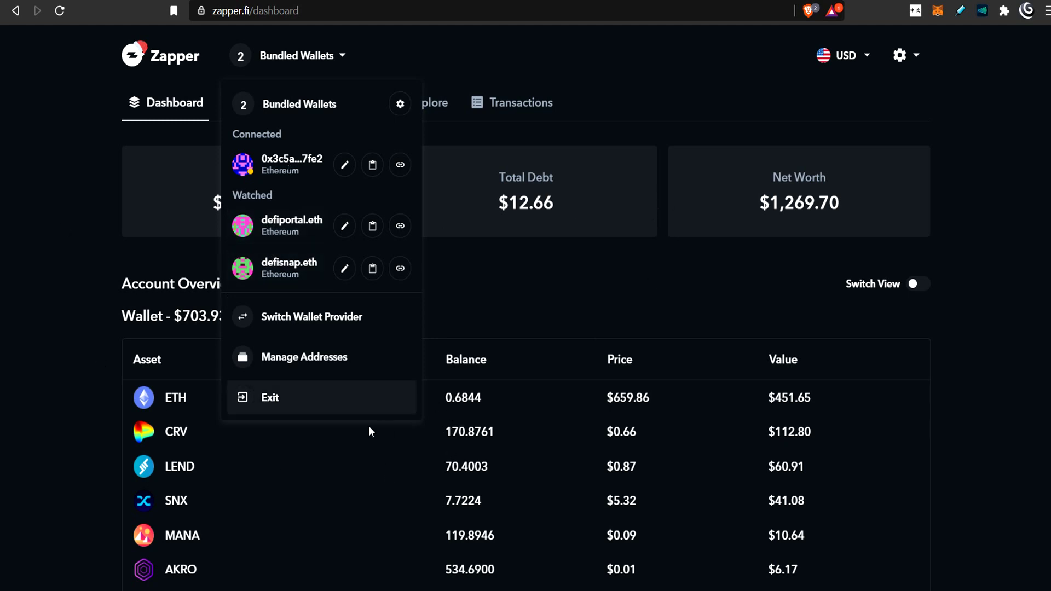
{"action": "left_click", "coordinate": [71, 261]}
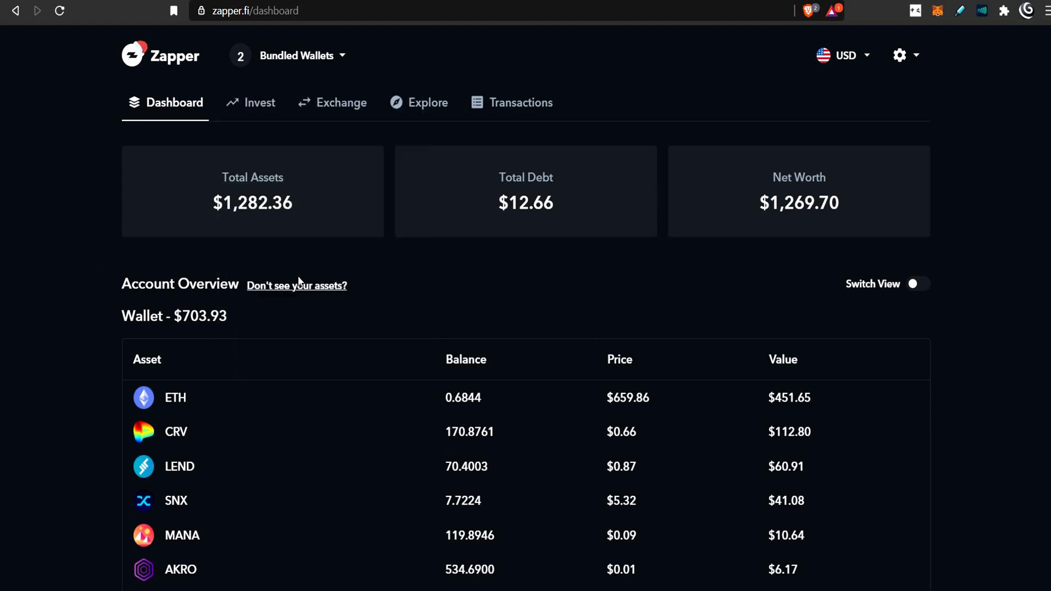
{"action": "scroll", "coordinate": [369, 323], "scroll_direction": "down", "scroll_amount": 3}
{"action": "scroll", "coordinate": [369, 323], "scroll_direction": "up", "scroll_amount": 3}
{"action": "scroll", "coordinate": [364, 367], "scroll_direction": "down", "scroll_amount": 4}
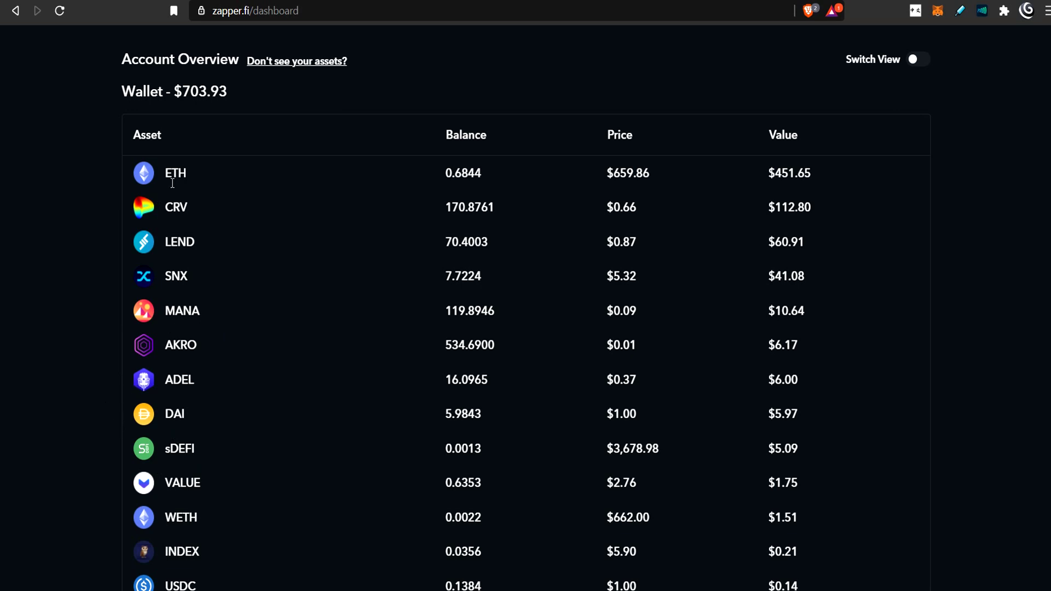
{"action": "scroll", "coordinate": [230, 254], "scroll_direction": "up", "scroll_amount": 3}
{"action": "scroll", "coordinate": [235, 249], "scroll_direction": "up", "scroll_amount": 1}
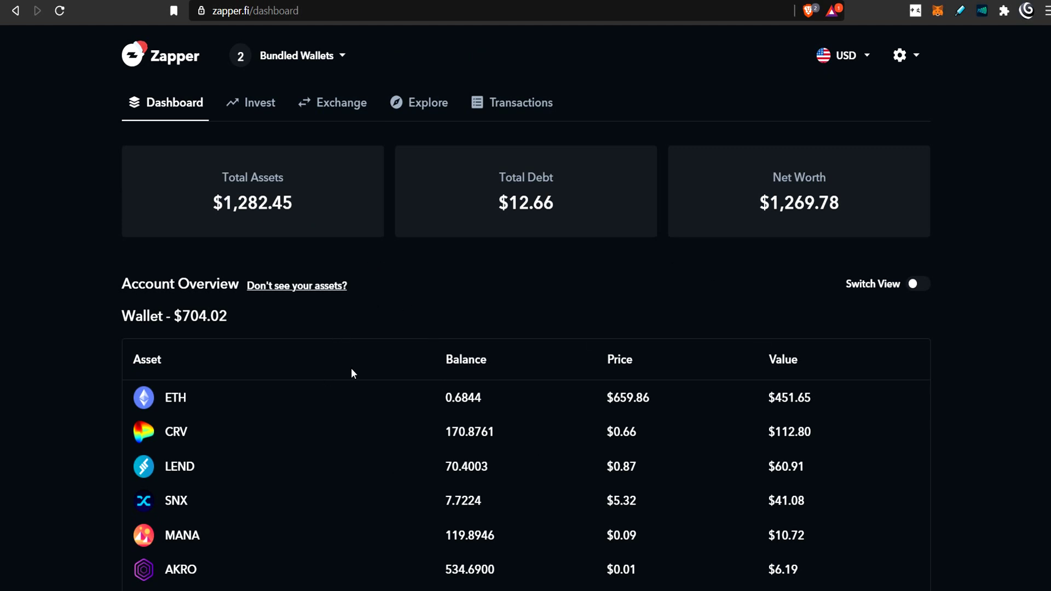
{"action": "scroll", "coordinate": [352, 372], "scroll_direction": "down", "scroll_amount": 3}
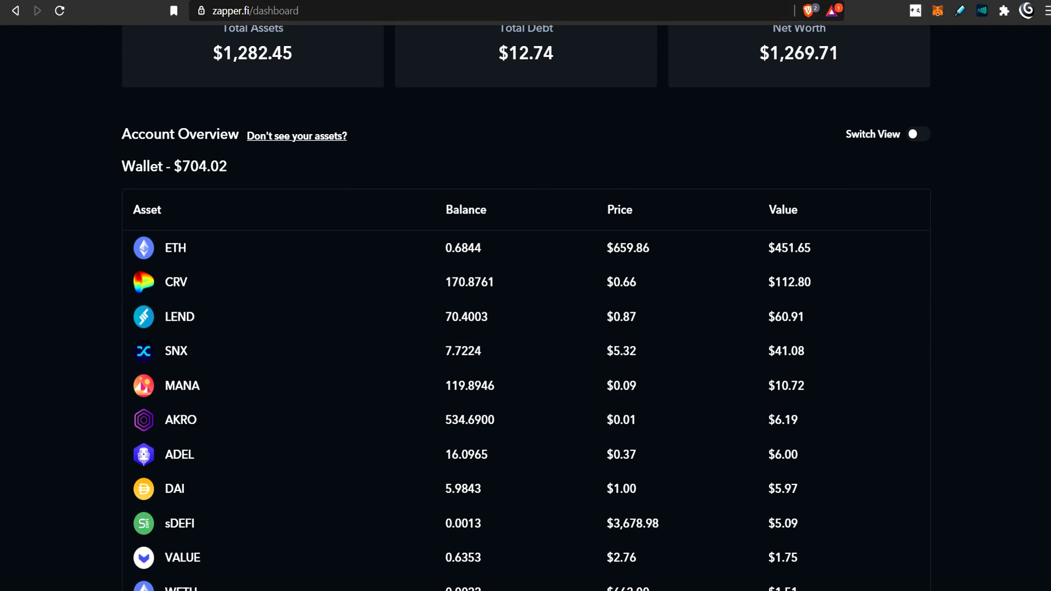
{"action": "key", "text": "ctrl+Tab"}
{"action": "scroll", "coordinate": [455, 435], "scroll_direction": "down", "scroll_amount": 15}
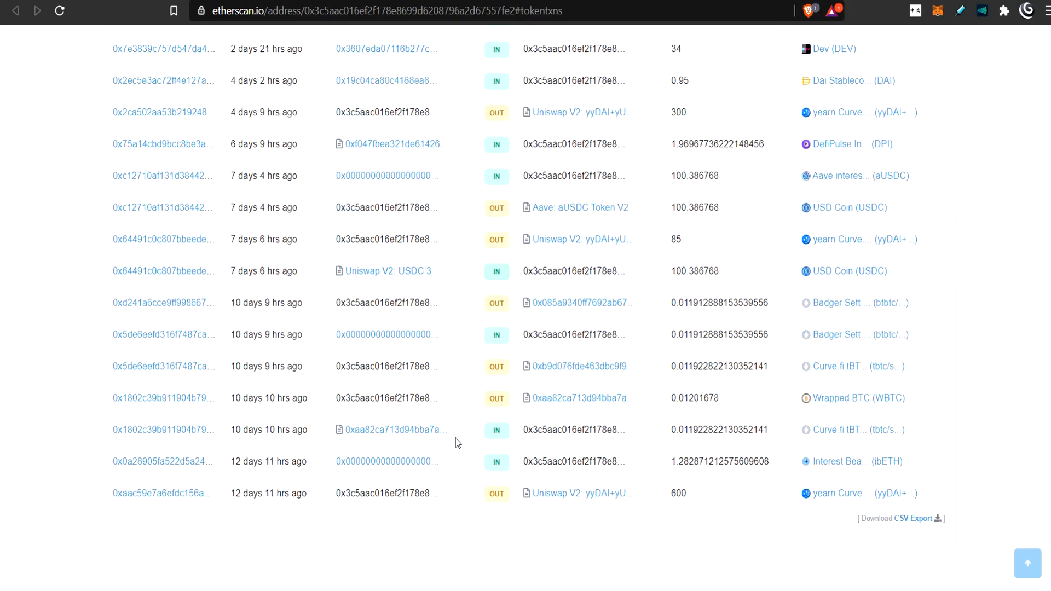
{"action": "scroll", "coordinate": [456, 434], "scroll_direction": "up", "scroll_amount": 15}
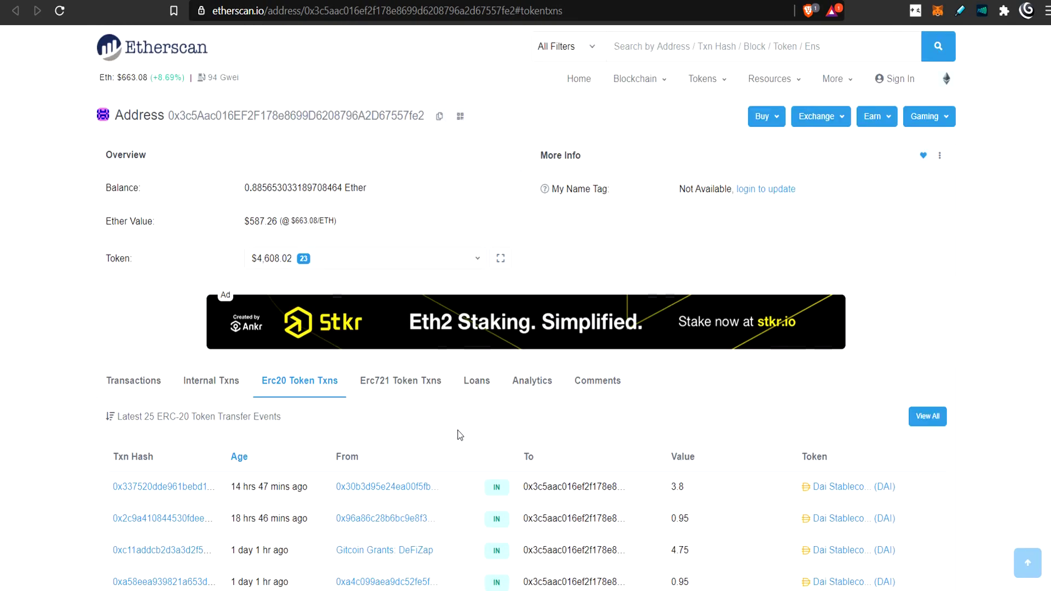
{"action": "scroll", "coordinate": [458, 431], "scroll_direction": "down", "scroll_amount": 10}
{"action": "key", "text": "ctrl+Tab"}
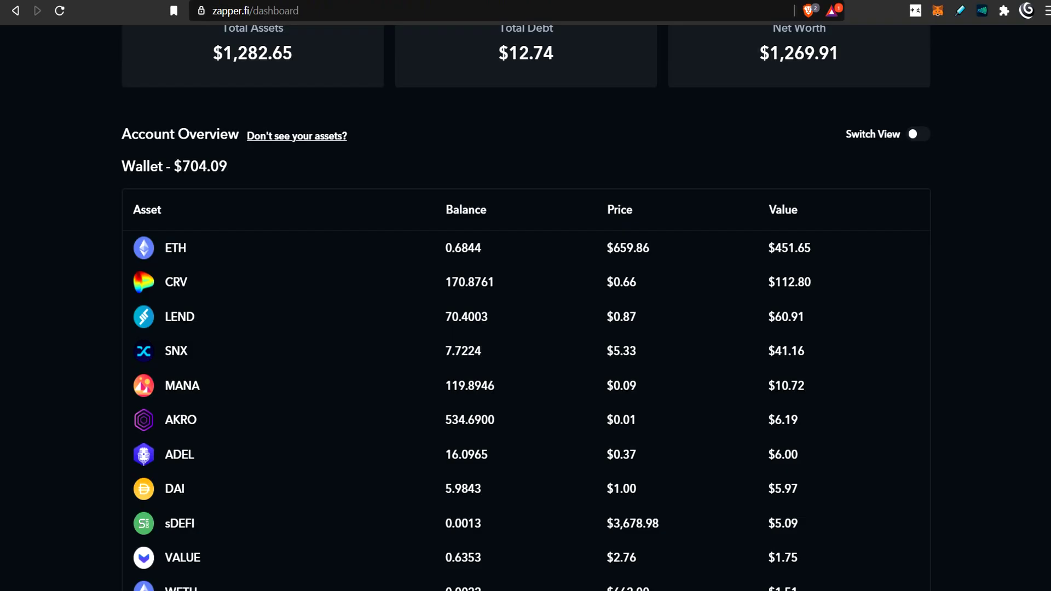
{"action": "scroll", "coordinate": [427, 296], "scroll_direction": "up", "scroll_amount": 3}
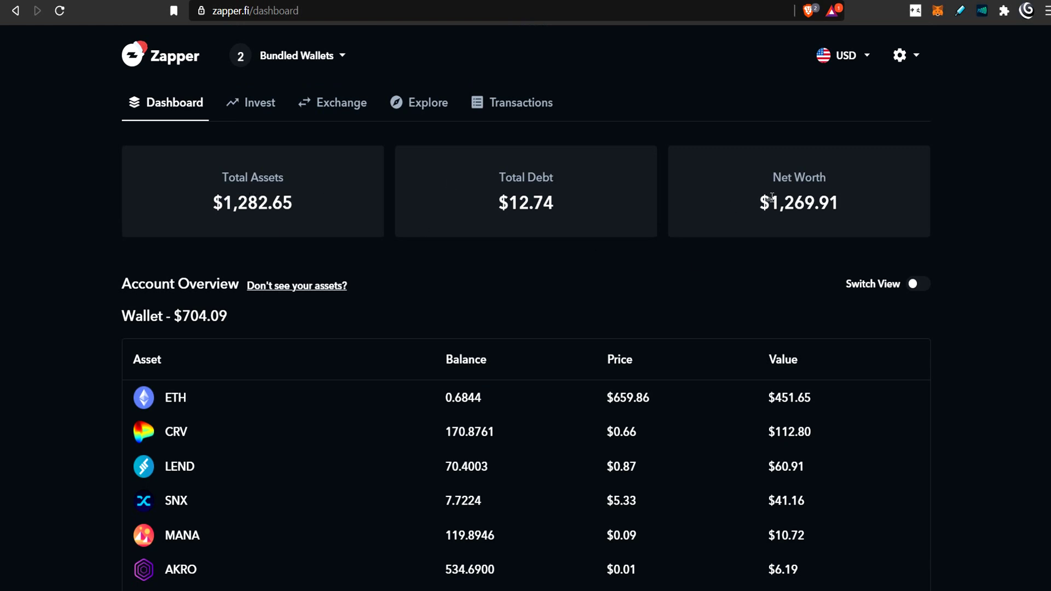
{"action": "scroll", "coordinate": [375, 334], "scroll_direction": "down", "scroll_amount": 5}
{"action": "scroll", "coordinate": [376, 334], "scroll_direction": "up", "scroll_amount": 3}
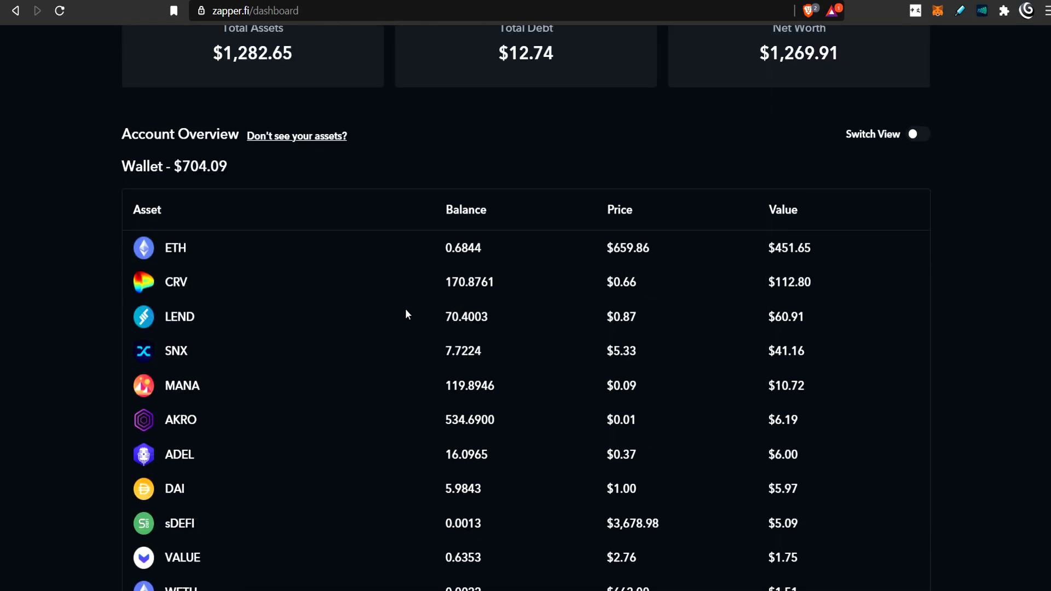
{"action": "left_click", "coordinate": [919, 136]}
{"action": "left_click", "coordinate": [920, 135]}
{"action": "scroll", "coordinate": [254, 277], "scroll_direction": "down", "scroll_amount": 2}
{"action": "scroll", "coordinate": [220, 175], "scroll_direction": "up", "scroll_amount": 1}
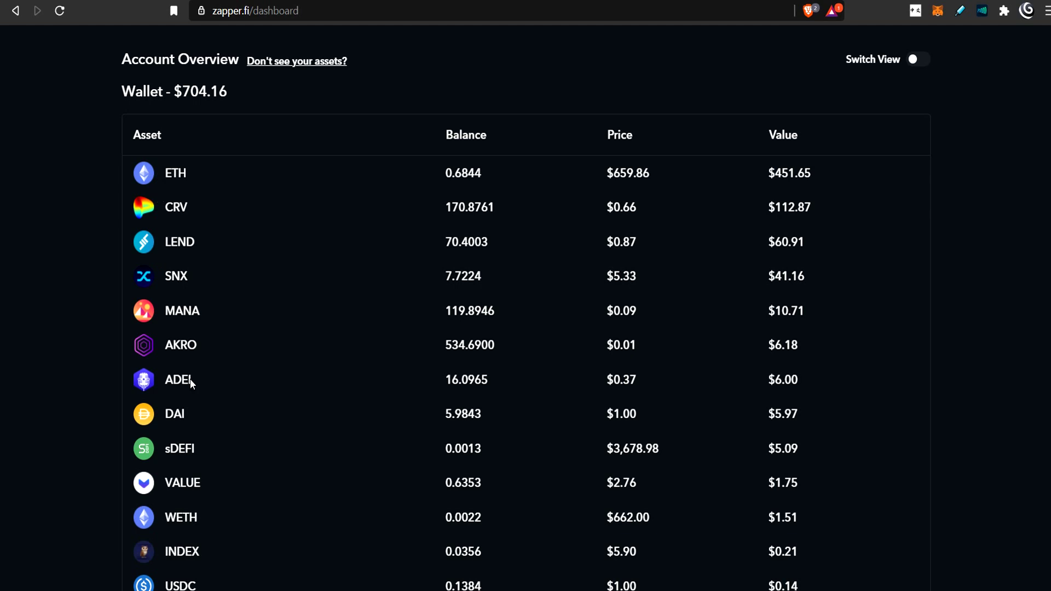
{"action": "scroll", "coordinate": [204, 388], "scroll_direction": "down", "scroll_amount": 1}
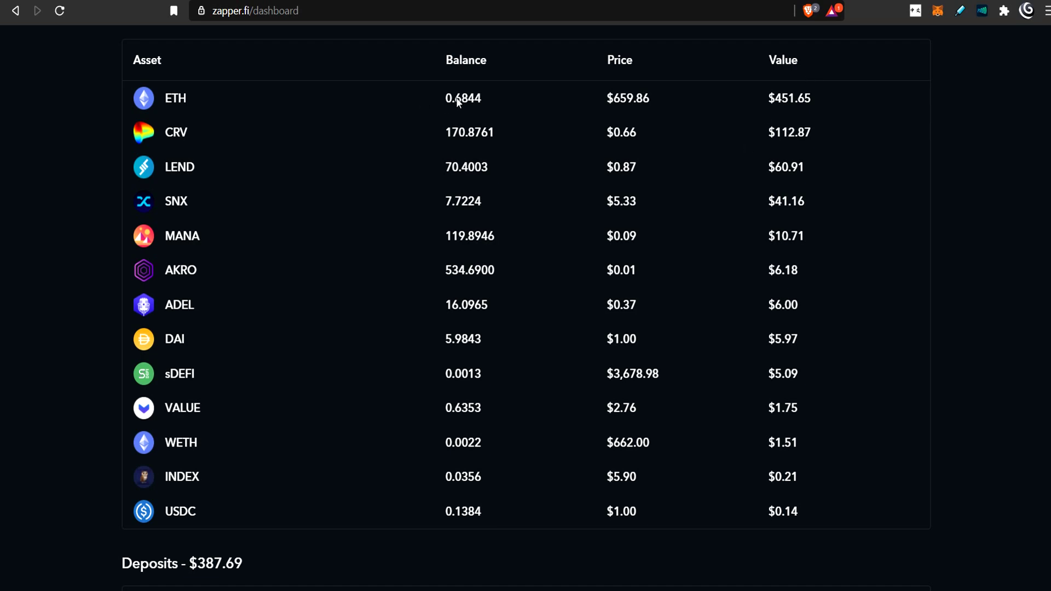
{"action": "scroll", "coordinate": [425, 284], "scroll_direction": "down", "scroll_amount": 5}
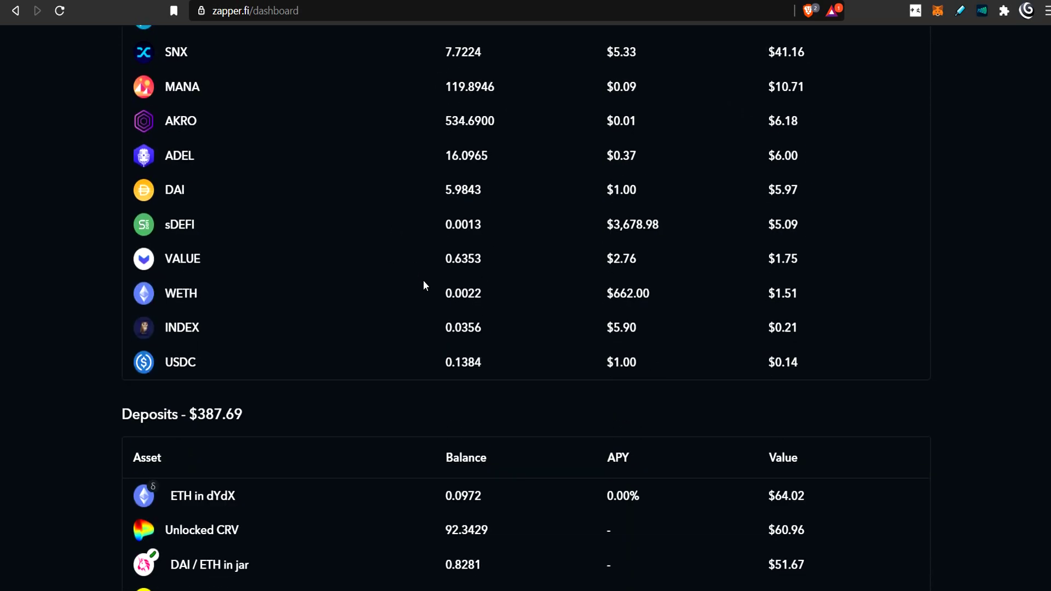
{"action": "scroll", "coordinate": [428, 282], "scroll_direction": "down", "scroll_amount": 3}
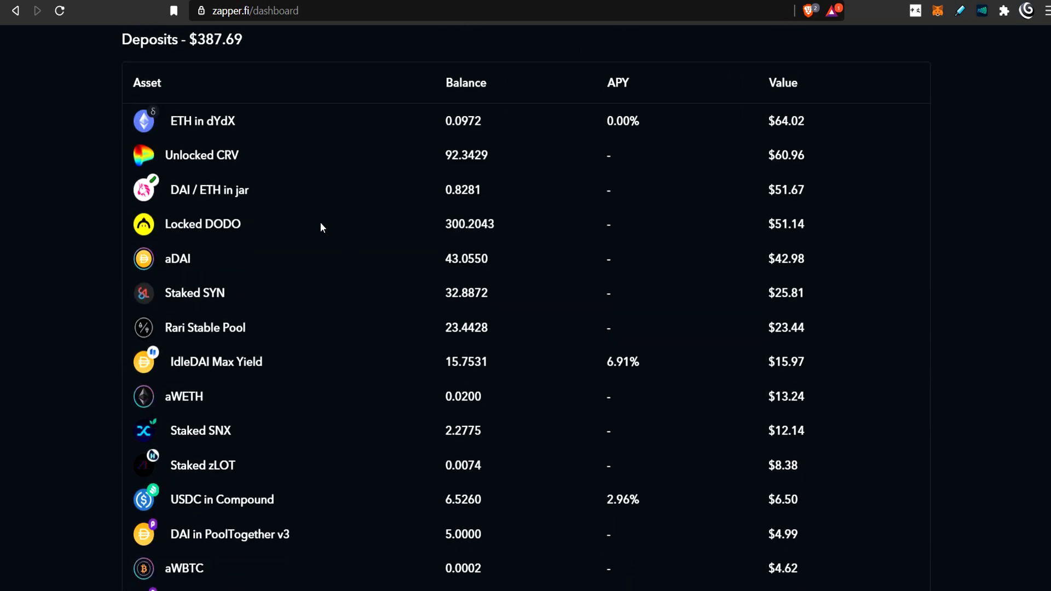
{"action": "scroll", "coordinate": [262, 241], "scroll_direction": "down", "scroll_amount": 4}
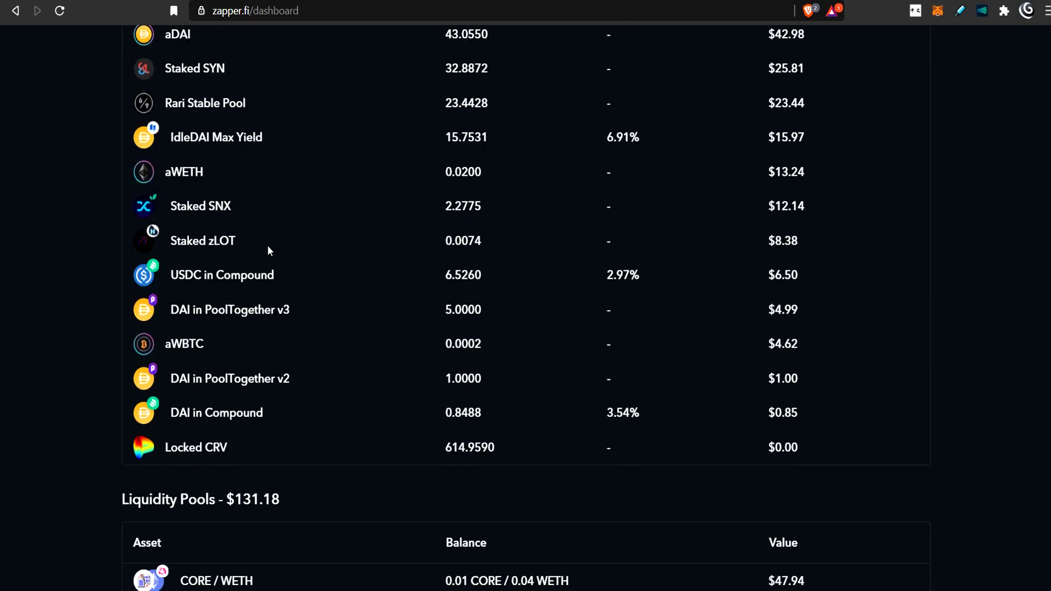
{"action": "scroll", "coordinate": [270, 252], "scroll_direction": "up", "scroll_amount": 4}
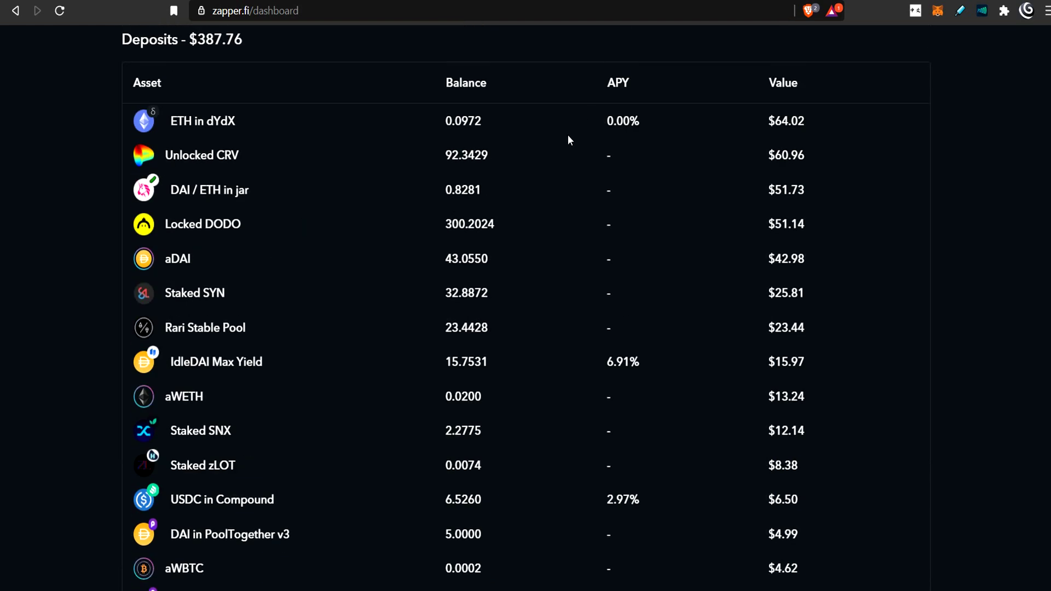
{"action": "left_click_drag", "start_coordinate": [624, 358], "coordinate": [628, 358]}
{"action": "left_click_drag", "start_coordinate": [605, 153], "coordinate": [625, 154]}
{"action": "scroll", "coordinate": [188, 339], "scroll_direction": "down", "scroll_amount": 4}
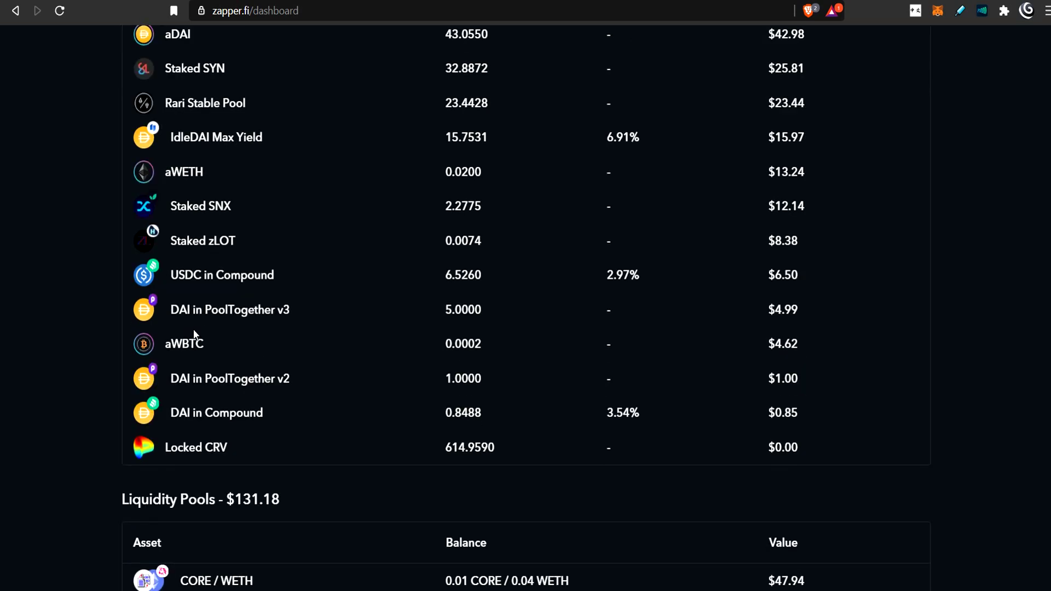
{"action": "scroll", "coordinate": [172, 310], "scroll_direction": "up", "scroll_amount": 5}
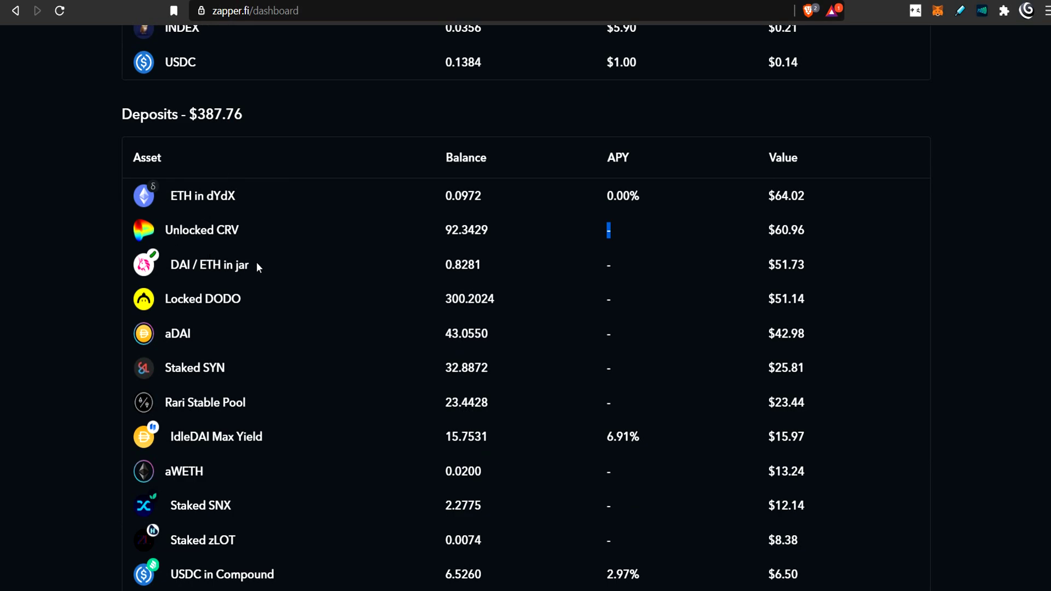
{"action": "scroll", "coordinate": [258, 264], "scroll_direction": "down", "scroll_amount": 13}
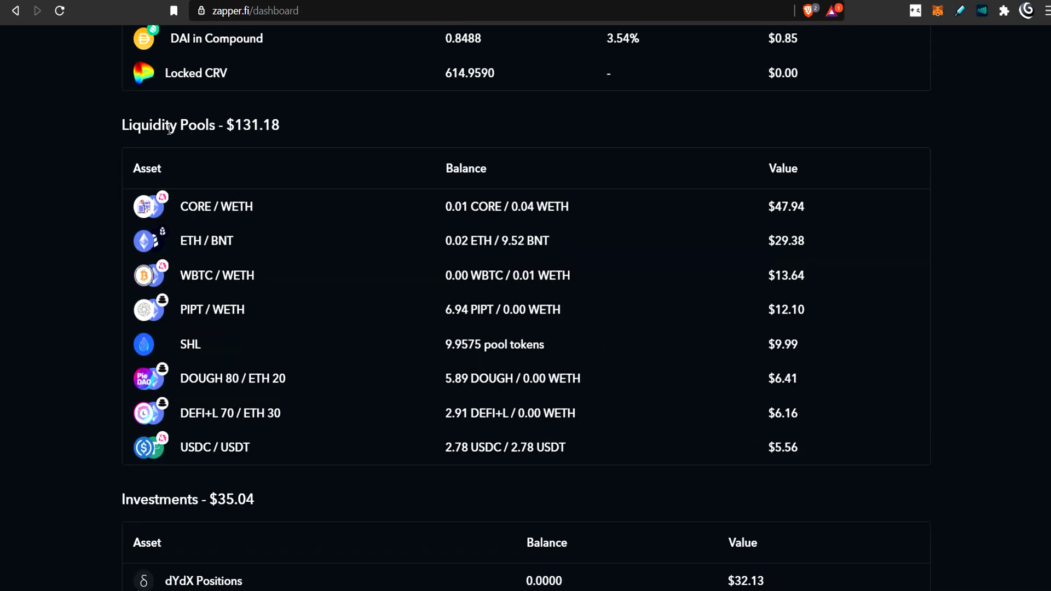
{"action": "left_click_drag", "start_coordinate": [183, 207], "coordinate": [255, 201]}
{"action": "left_click", "coordinate": [190, 220]}
{"action": "left_click_drag", "start_coordinate": [181, 206], "coordinate": [250, 204]}
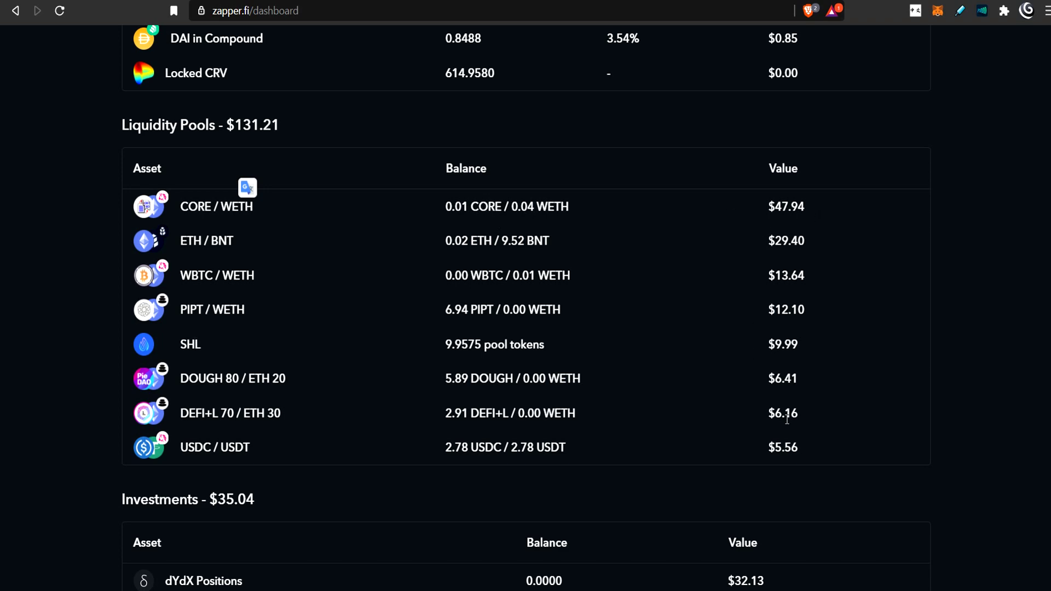
{"action": "scroll", "coordinate": [248, 278], "scroll_direction": "down", "scroll_amount": 5}
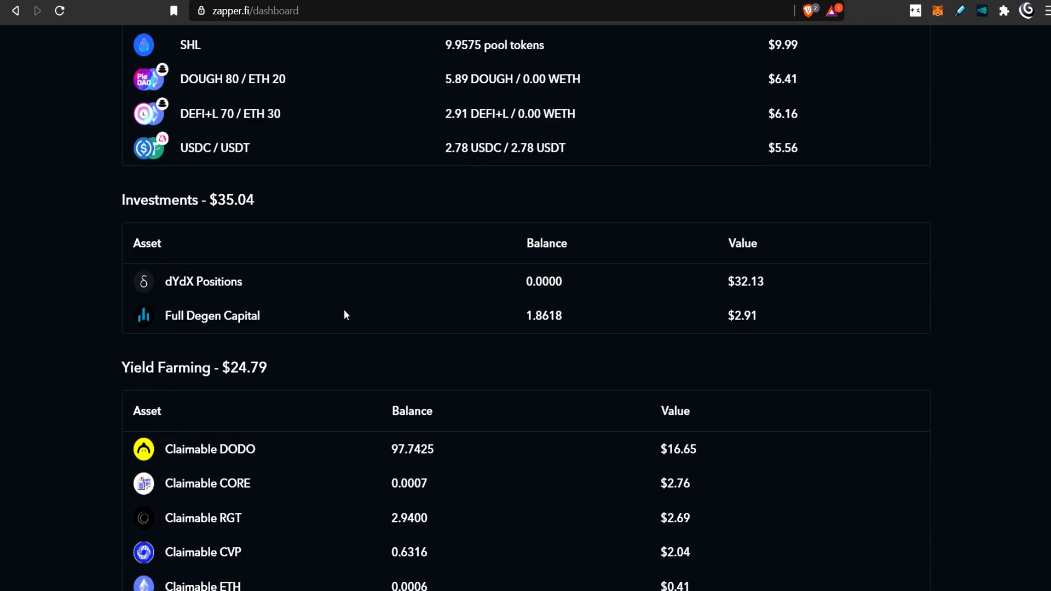
{"action": "scroll", "coordinate": [345, 319], "scroll_direction": "up", "scroll_amount": 18}
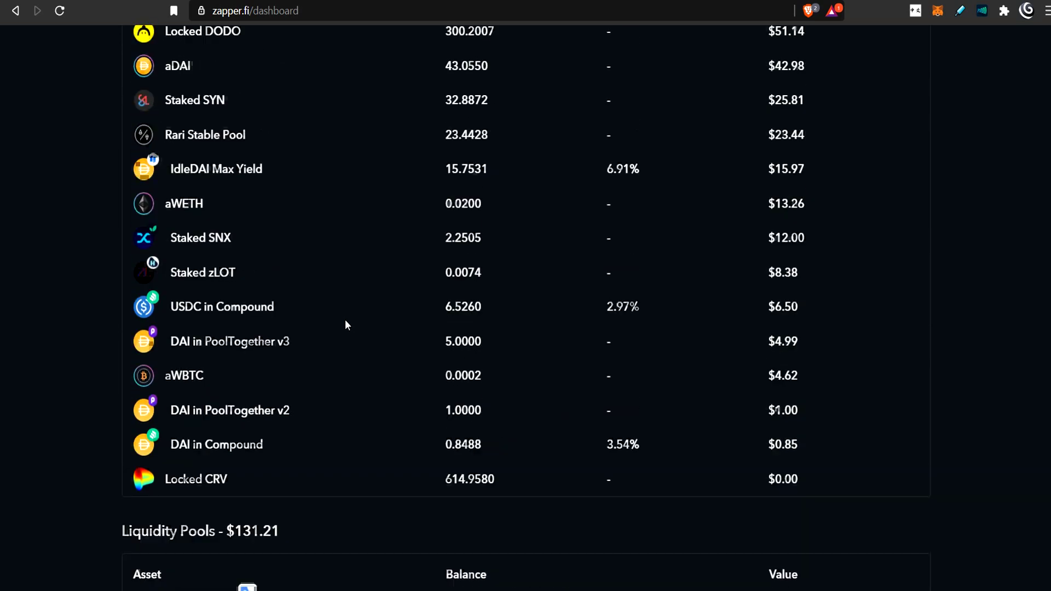
{"action": "scroll", "coordinate": [345, 319], "scroll_direction": "down", "scroll_amount": 17}
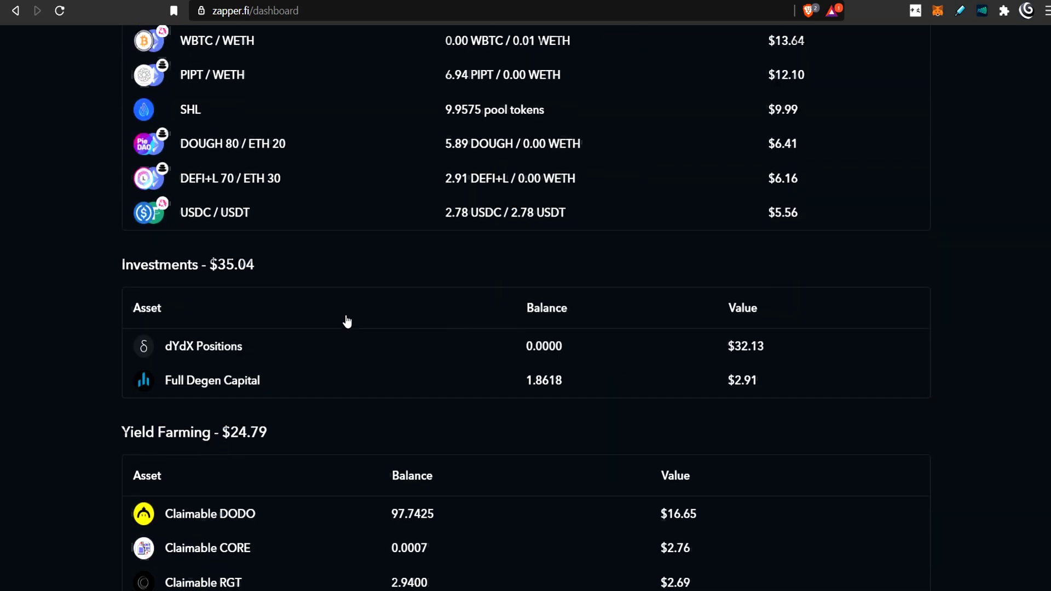
{"action": "left_click_drag", "start_coordinate": [267, 241], "coordinate": [164, 178]}
{"action": "left_click", "coordinate": [226, 219]}
{"action": "left_click_drag", "start_coordinate": [244, 207], "coordinate": [166, 206]}
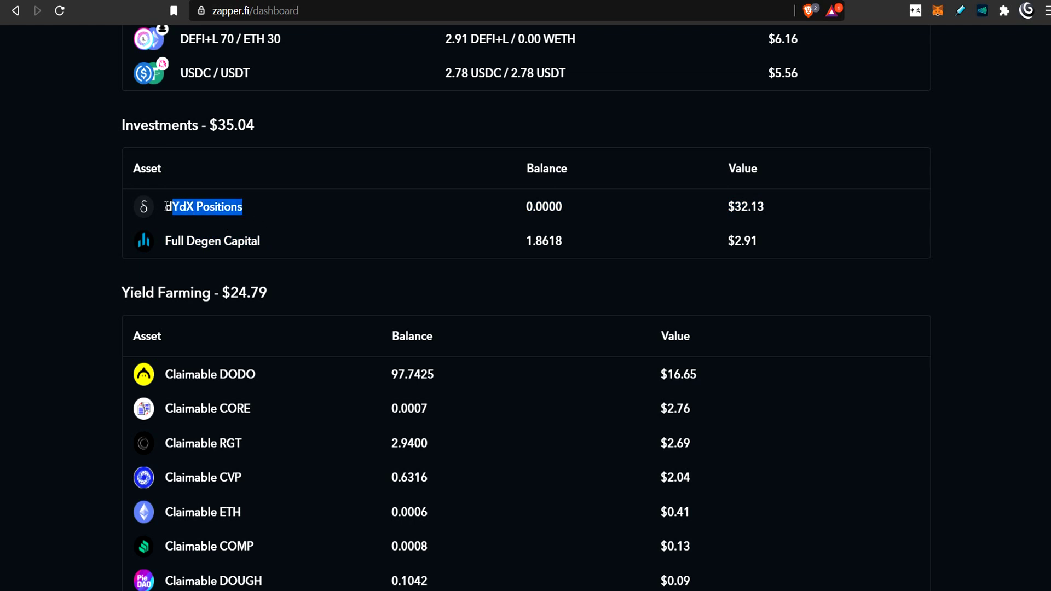
{"action": "left_click", "coordinate": [244, 225]}
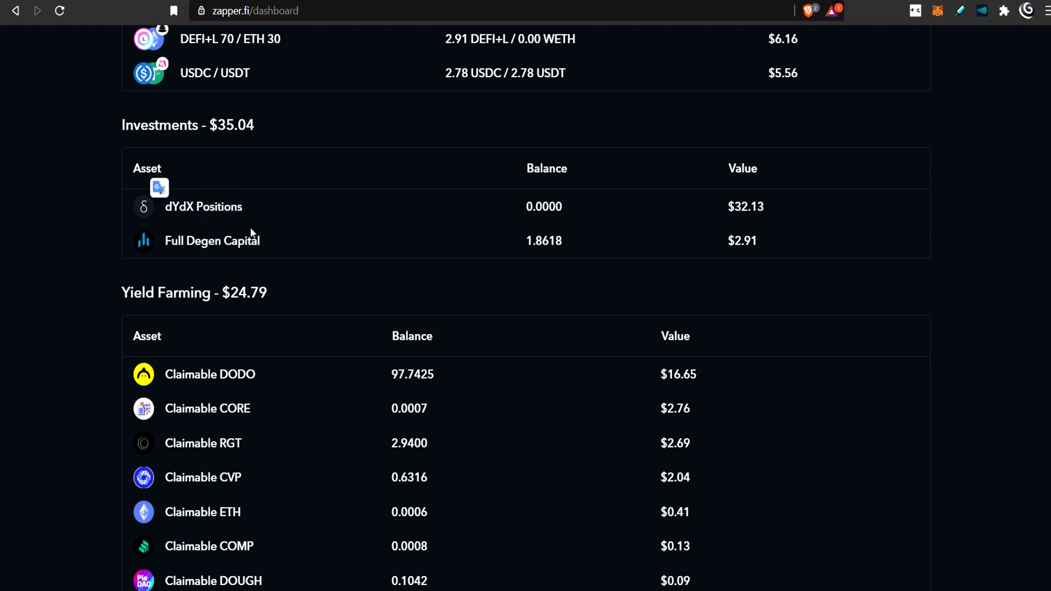
{"action": "left_click_drag", "start_coordinate": [262, 235], "coordinate": [171, 211]}
{"action": "left_click", "coordinate": [397, 236]}
{"action": "scroll", "coordinate": [400, 232], "scroll_direction": "up", "scroll_amount": 15}
{"action": "scroll", "coordinate": [390, 280], "scroll_direction": "down", "scroll_amount": 15}
{"action": "scroll", "coordinate": [389, 279], "scroll_direction": "up", "scroll_amount": 2}
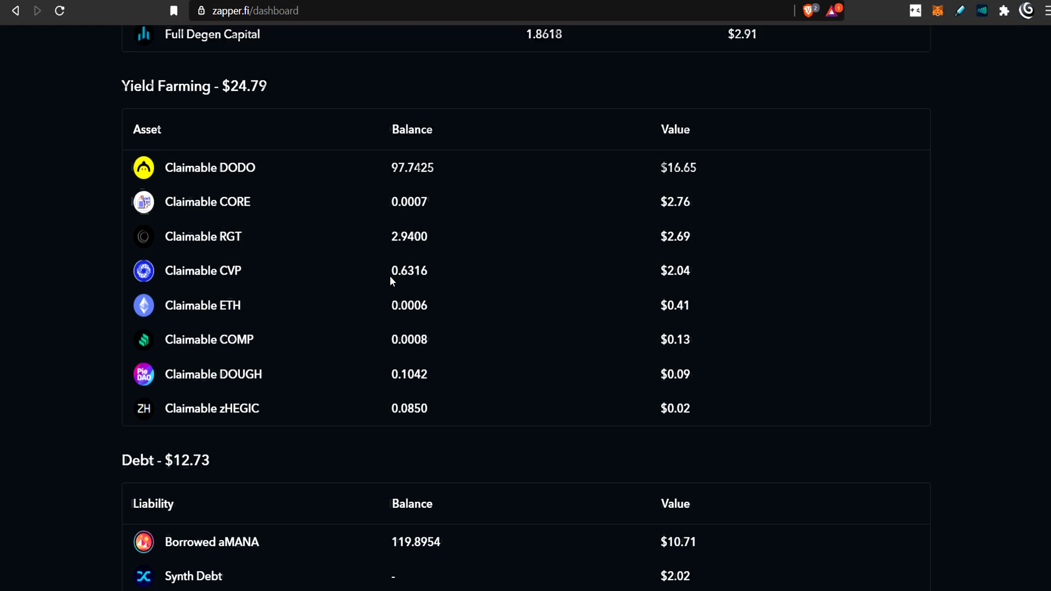
{"action": "scroll", "coordinate": [390, 280], "scroll_direction": "down", "scroll_amount": 2}
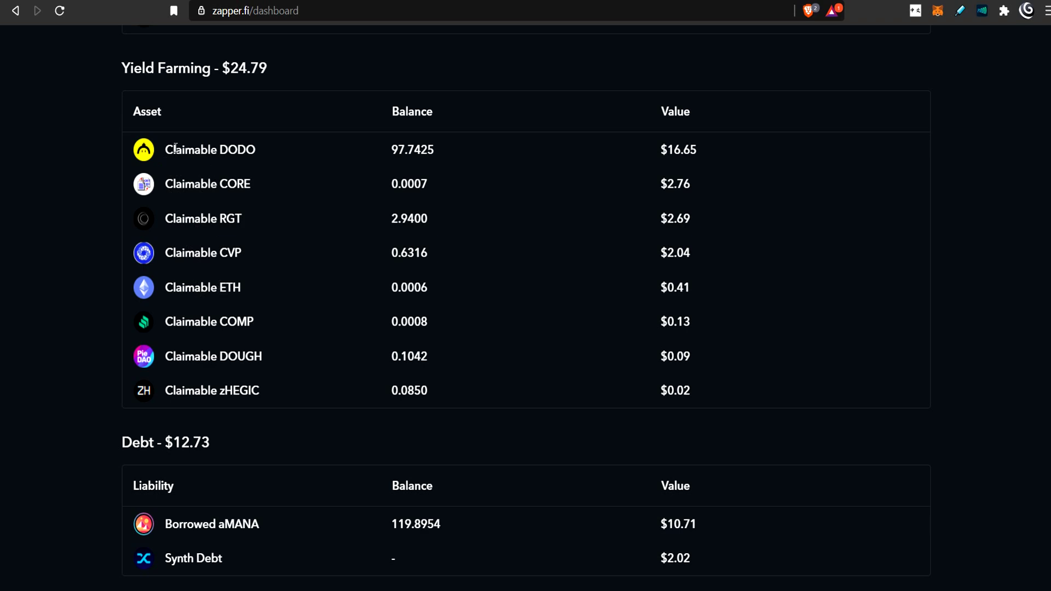
{"action": "scroll", "coordinate": [262, 201], "scroll_direction": "up", "scroll_amount": 20}
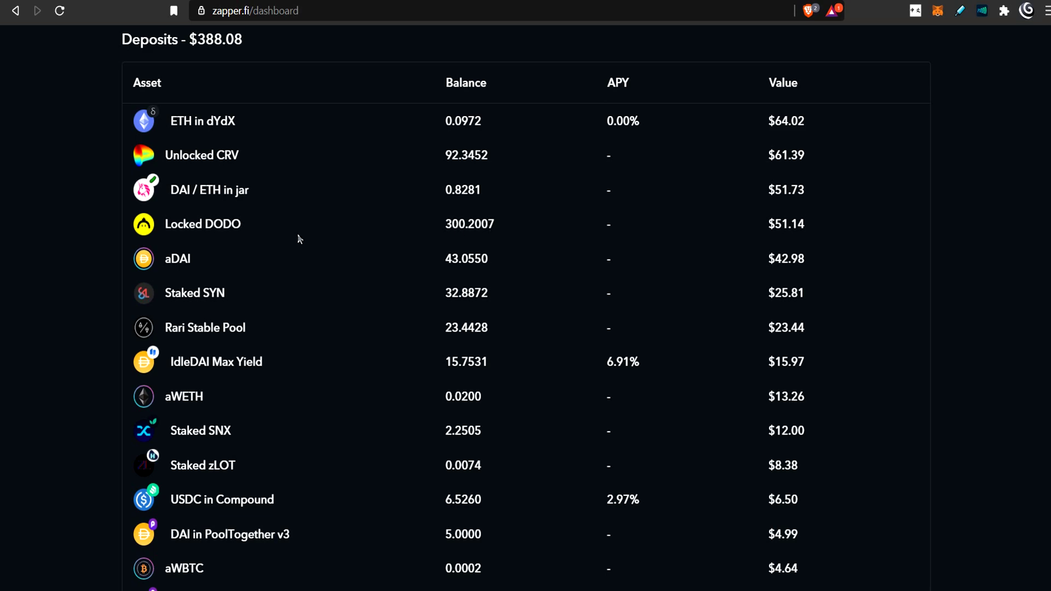
{"action": "scroll", "coordinate": [235, 249], "scroll_direction": "down", "scroll_amount": 20}
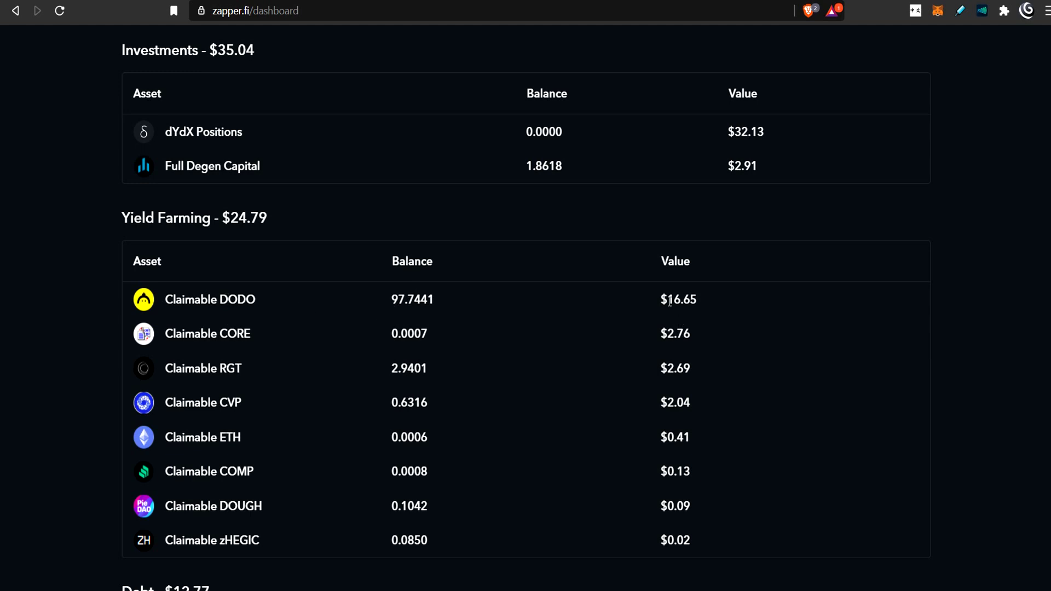
{"action": "left_click_drag", "start_coordinate": [669, 301], "coordinate": [699, 300]}
{"action": "left_click", "coordinate": [425, 383]}
{"action": "scroll", "coordinate": [426, 383], "scroll_direction": "down", "scroll_amount": 4}
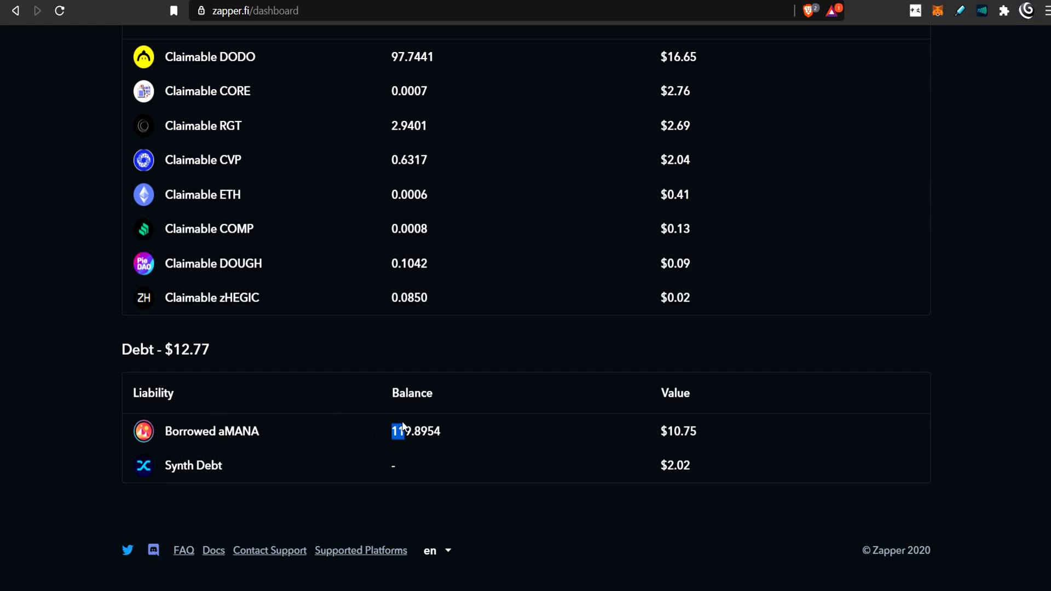
{"action": "left_click_drag", "start_coordinate": [225, 431], "coordinate": [251, 430]}
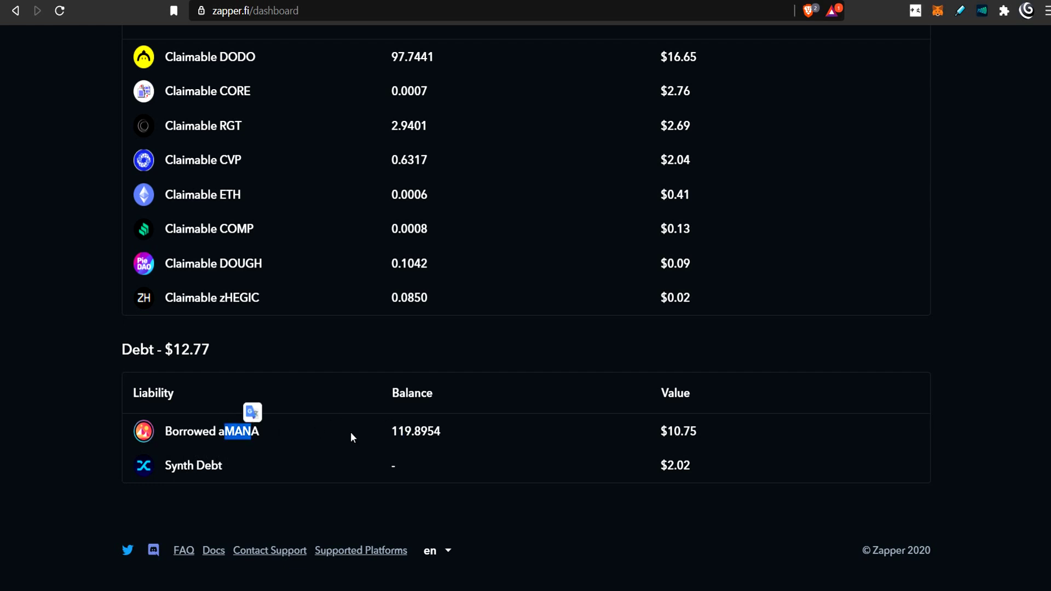
{"action": "left_click_drag", "start_coordinate": [389, 431], "coordinate": [434, 431]}
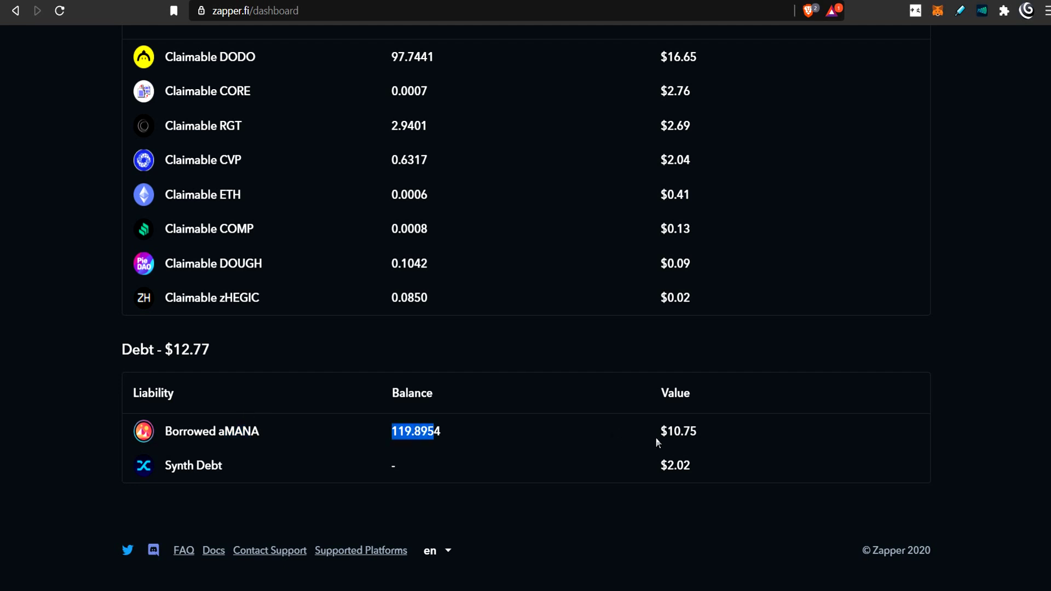
{"action": "left_click", "coordinate": [686, 431]}
{"action": "left_click", "coordinate": [193, 433]}
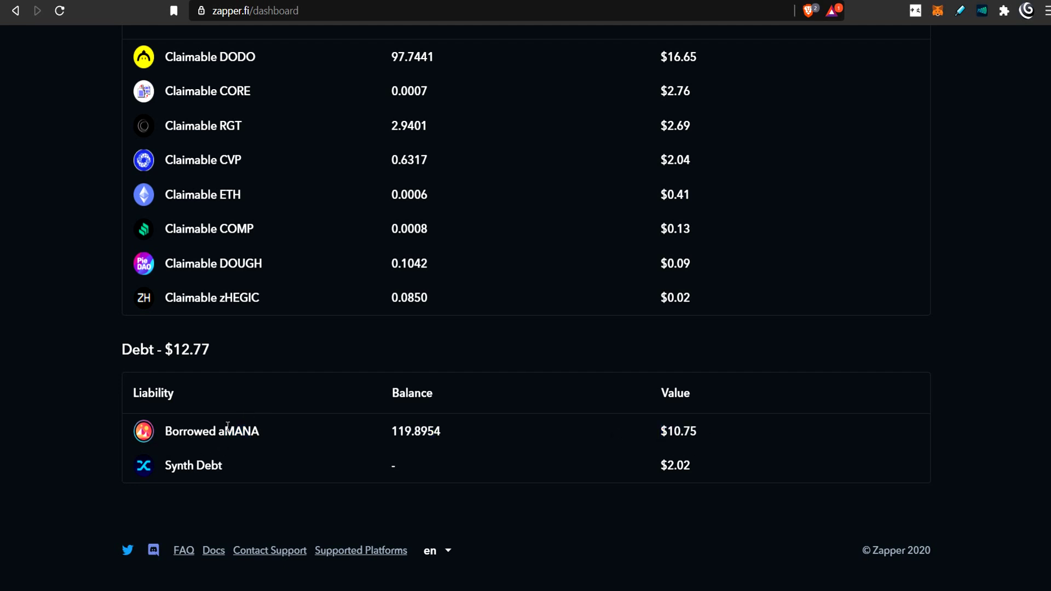
{"action": "scroll", "coordinate": [242, 441], "scroll_direction": "up", "scroll_amount": 20}
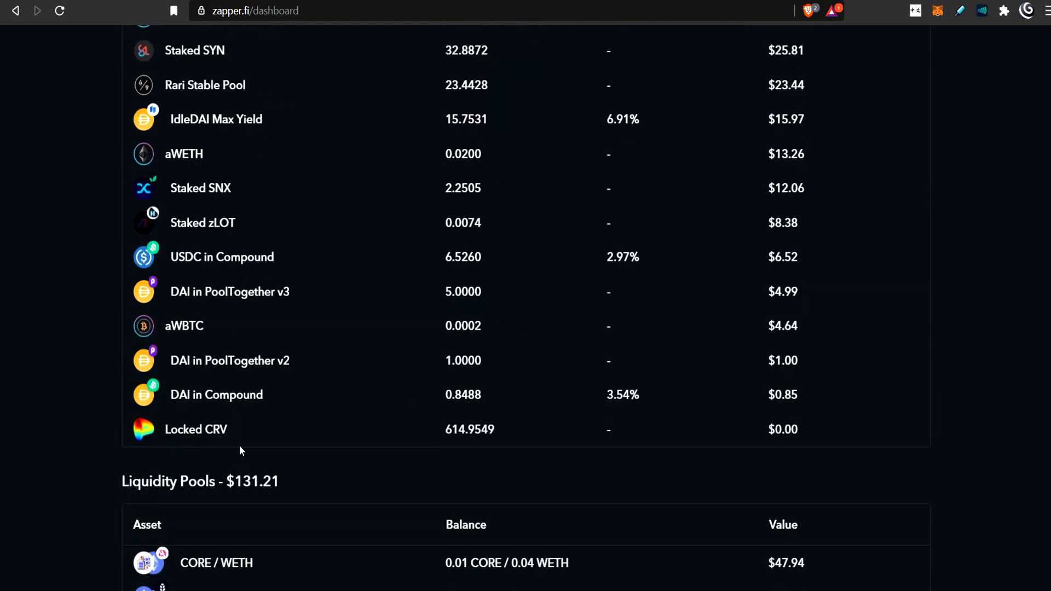
{"action": "scroll", "coordinate": [239, 445], "scroll_direction": "up", "scroll_amount": 10}
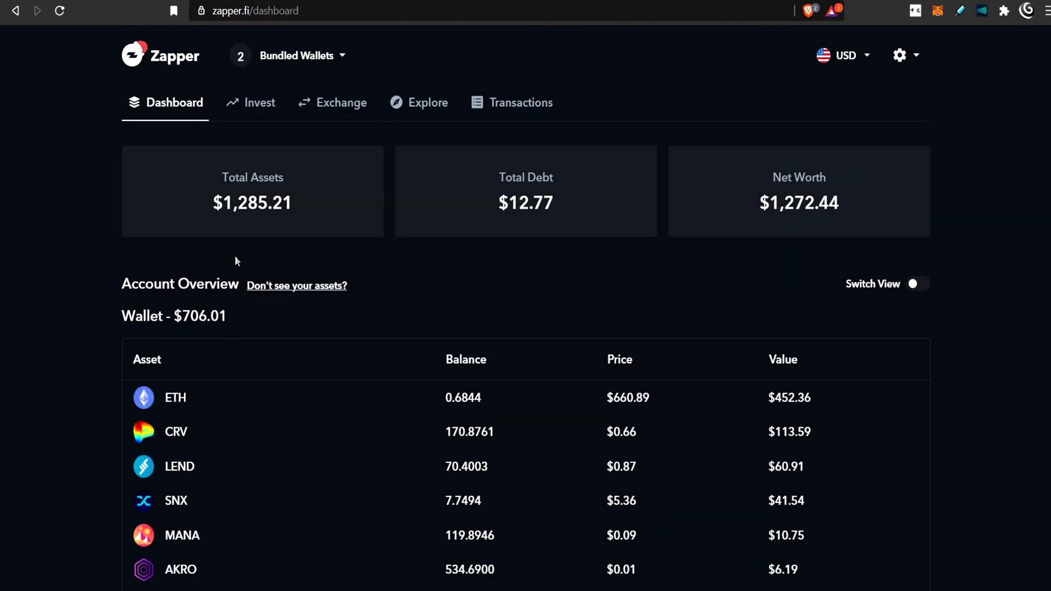
{"action": "scroll", "coordinate": [311, 275], "scroll_direction": "down", "scroll_amount": 20}
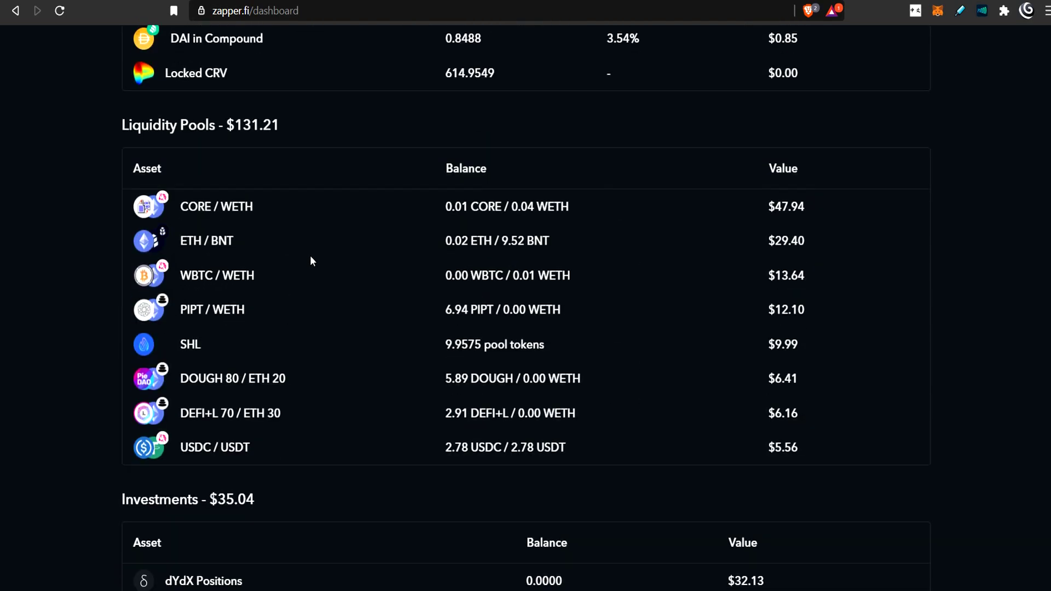
{"action": "scroll", "coordinate": [309, 257], "scroll_direction": "down", "scroll_amount": 6}
{"action": "scroll", "coordinate": [308, 249], "scroll_direction": "up", "scroll_amount": 12}
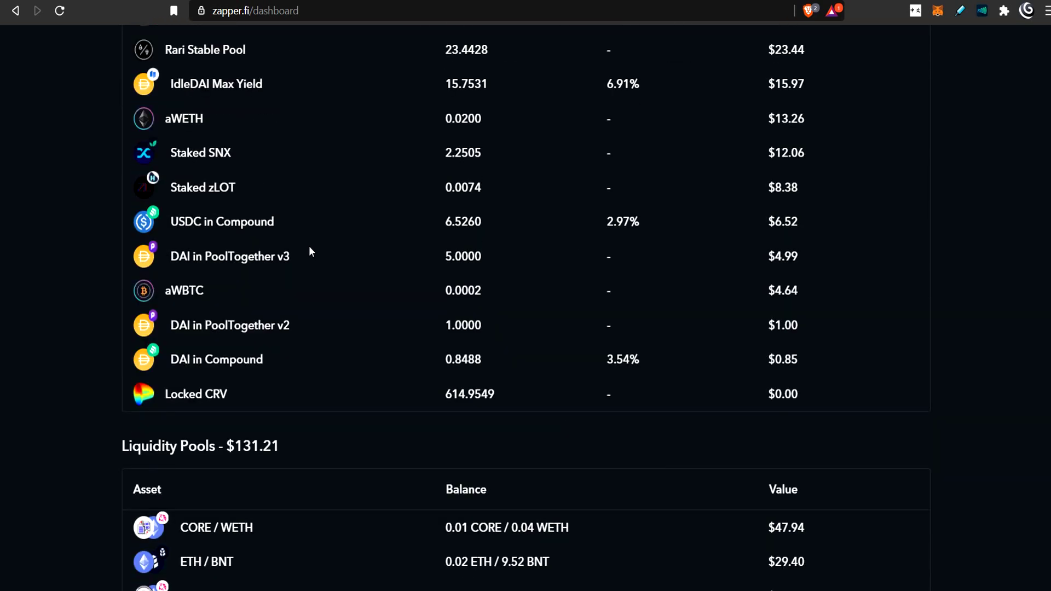
{"action": "scroll", "coordinate": [309, 249], "scroll_direction": "up", "scroll_amount": 10}
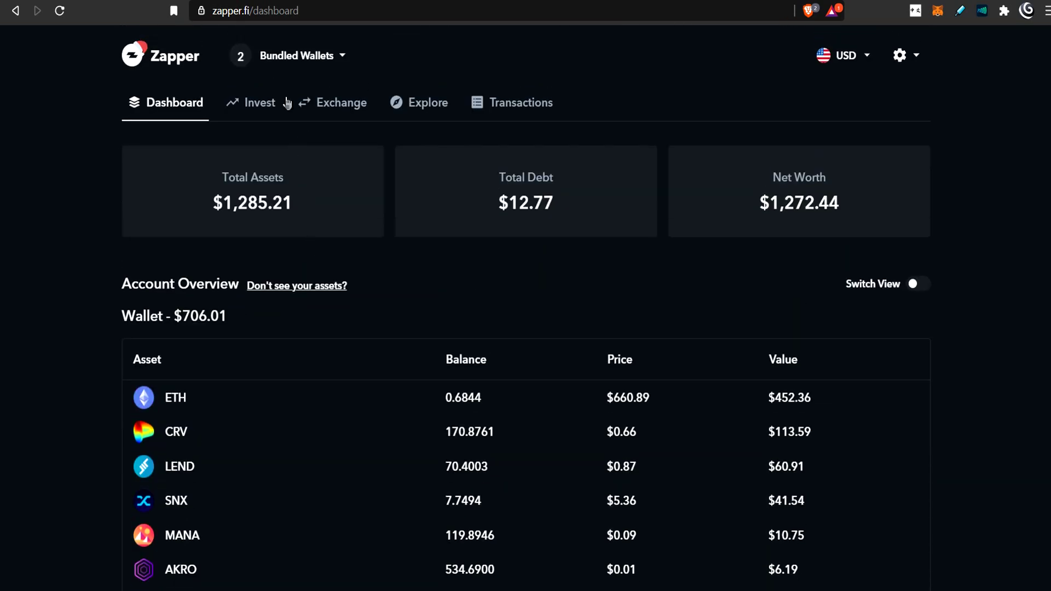
Open the Invest page listing WBTC / WETH, zLOT and DOUGH 80 / ETH 20 investments.
{"action": "left_click", "coordinate": [254, 105]}
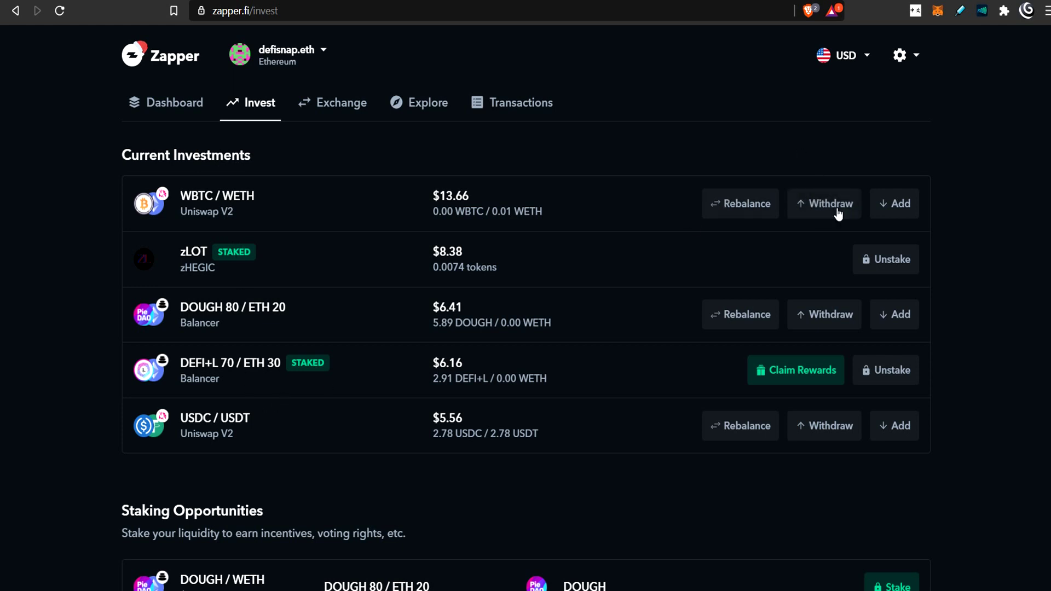
{"action": "left_click", "coordinate": [176, 109]}
{"action": "scroll", "coordinate": [297, 208], "scroll_direction": "down", "scroll_amount": 5}
{"action": "scroll", "coordinate": [300, 202], "scroll_direction": "up", "scroll_amount": 2}
{"action": "scroll", "coordinate": [290, 201], "scroll_direction": "down", "scroll_amount": 10}
{"action": "scroll", "coordinate": [297, 199], "scroll_direction": "down", "scroll_amount": 6}
{"action": "scroll", "coordinate": [299, 195], "scroll_direction": "up", "scroll_amount": 9}
{"action": "scroll", "coordinate": [298, 191], "scroll_direction": "up", "scroll_amount": 10}
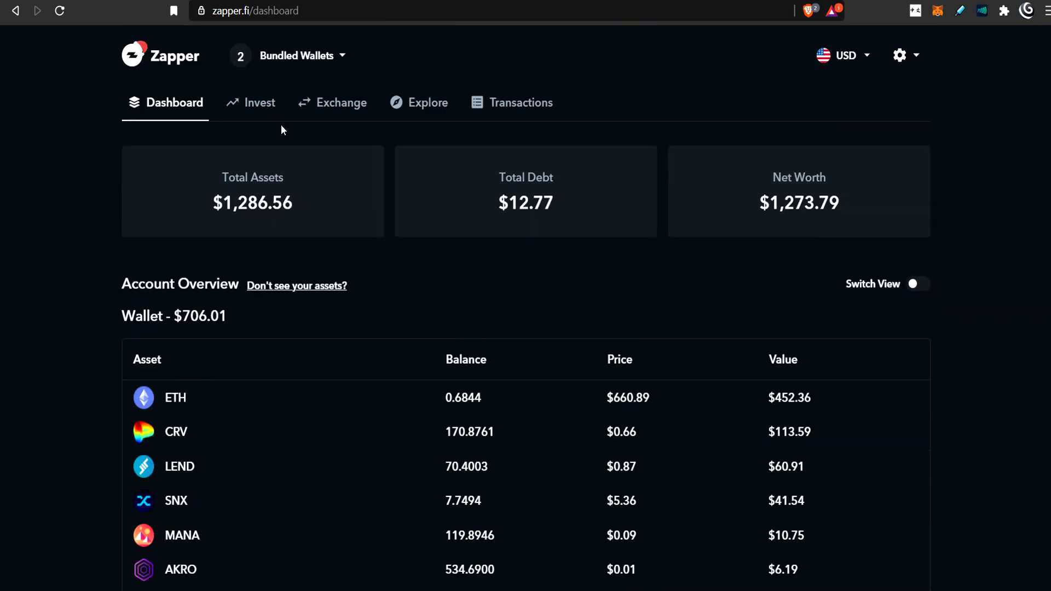
{"action": "left_click", "coordinate": [256, 109]}
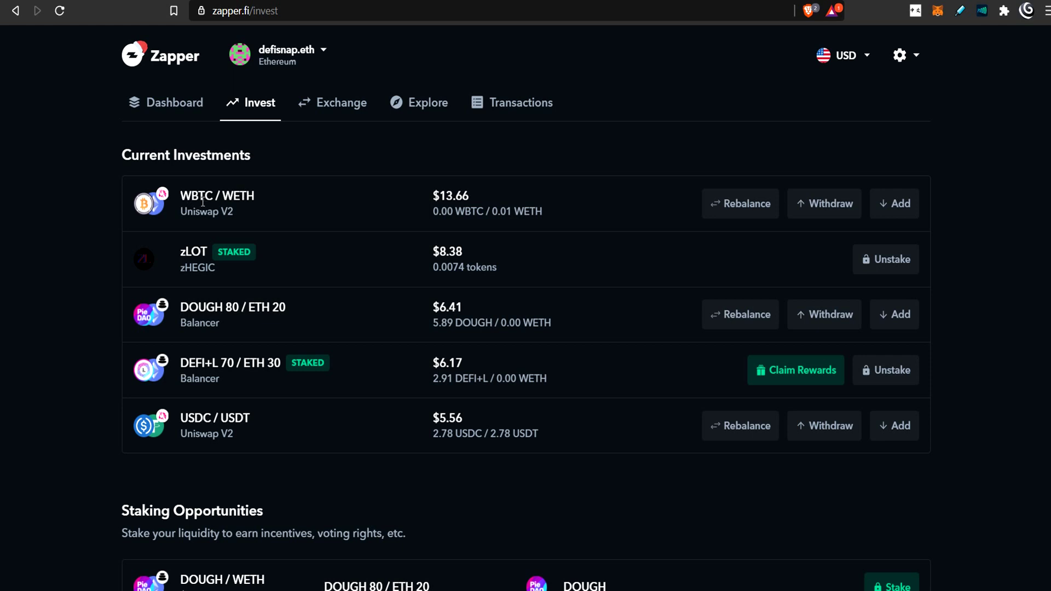
Highlight the WBTC / WETH pool name and its WBTC token in the first investment.
{"action": "left_click_drag", "start_coordinate": [252, 196], "coordinate": [142, 204]}
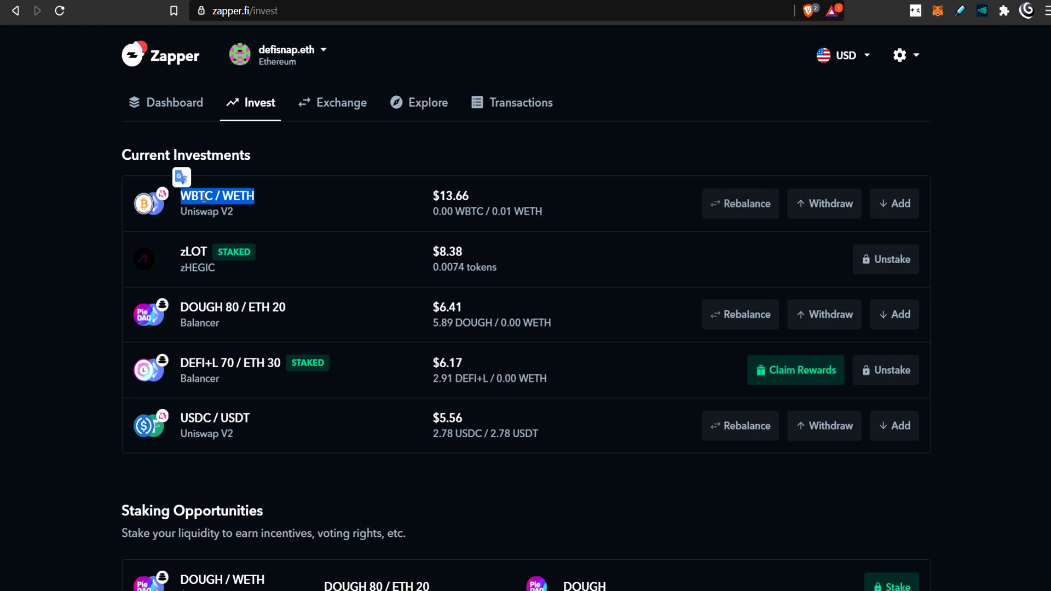
{"action": "left_click", "coordinate": [227, 207]}
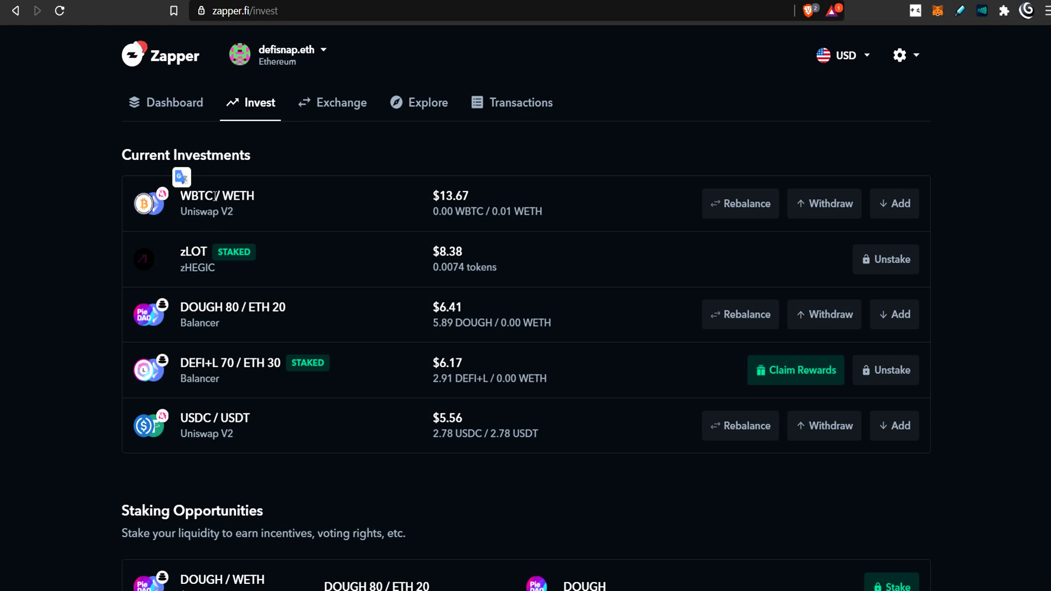
{"action": "left_click_drag", "start_coordinate": [213, 195], "coordinate": [180, 196]}
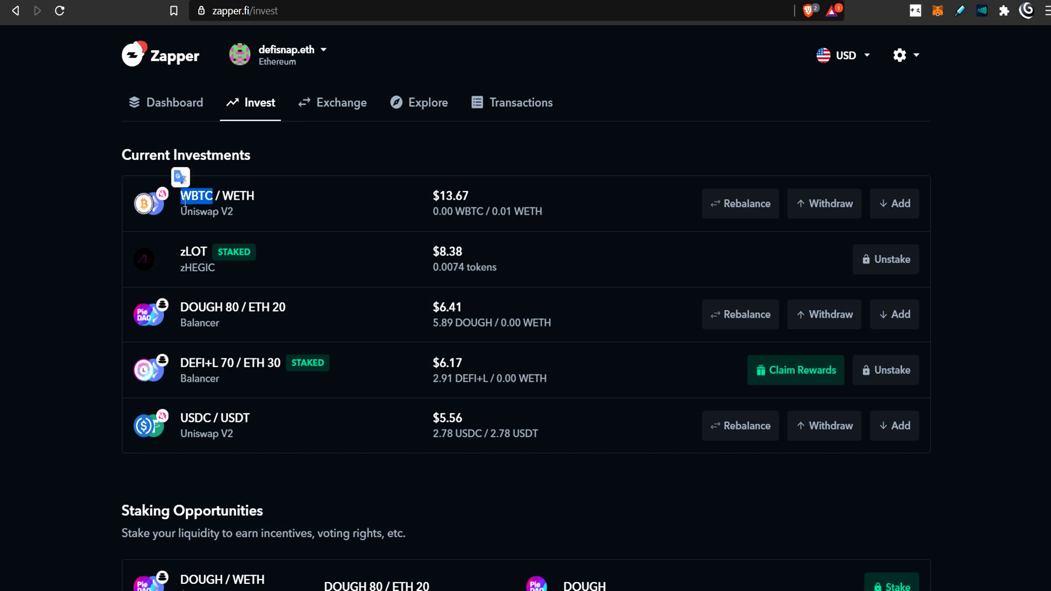
Preview rebalancing the WBTC / WETH position into ETH / USDT, then cancel without confirming.
{"action": "left_click", "coordinate": [744, 207]}
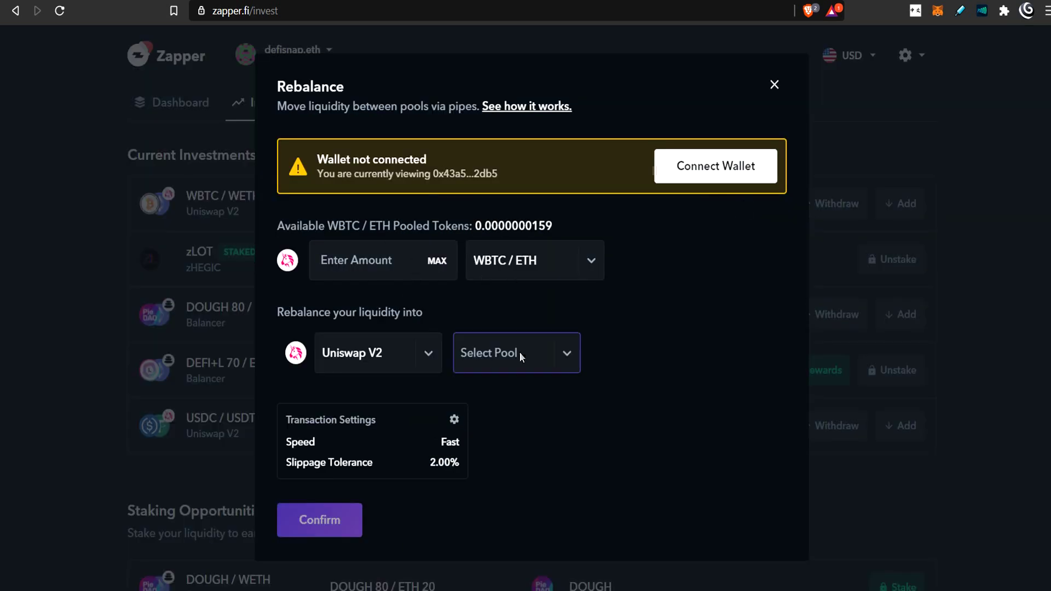
{"action": "left_click", "coordinate": [566, 348]}
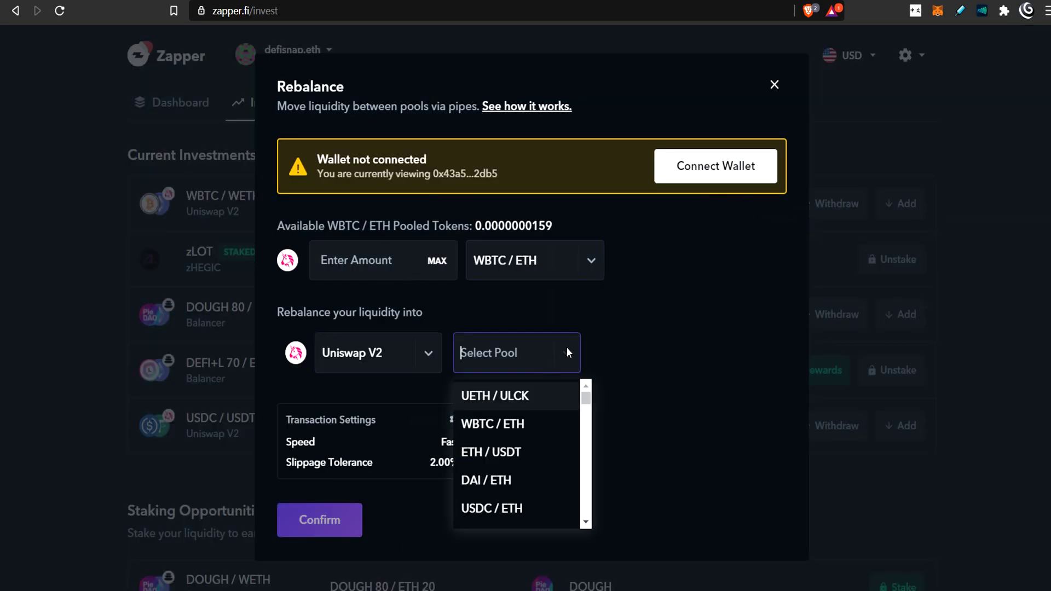
{"action": "left_click", "coordinate": [514, 452]}
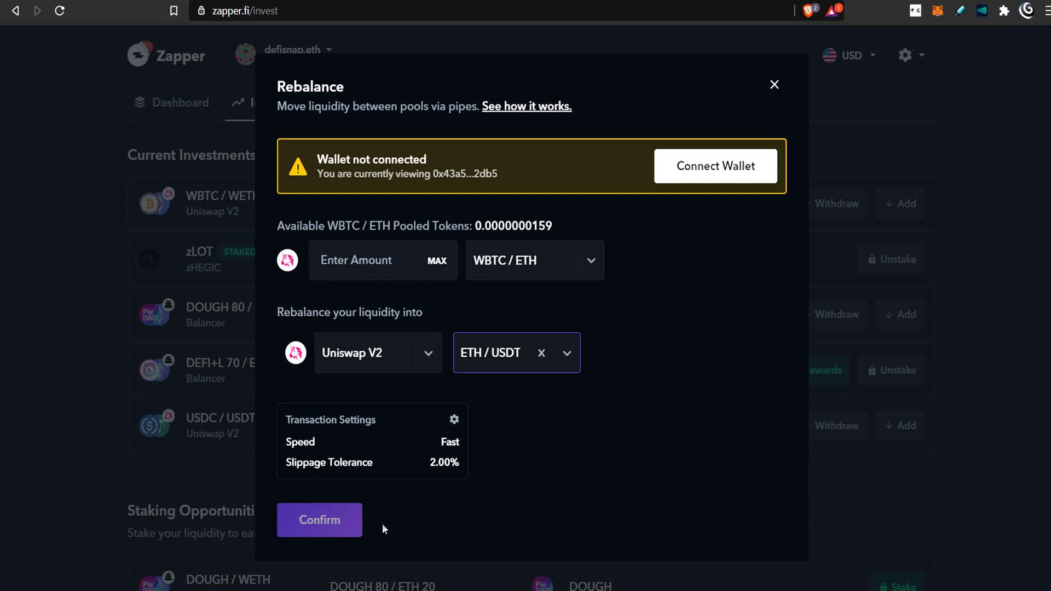
{"action": "left_click", "coordinate": [774, 84]}
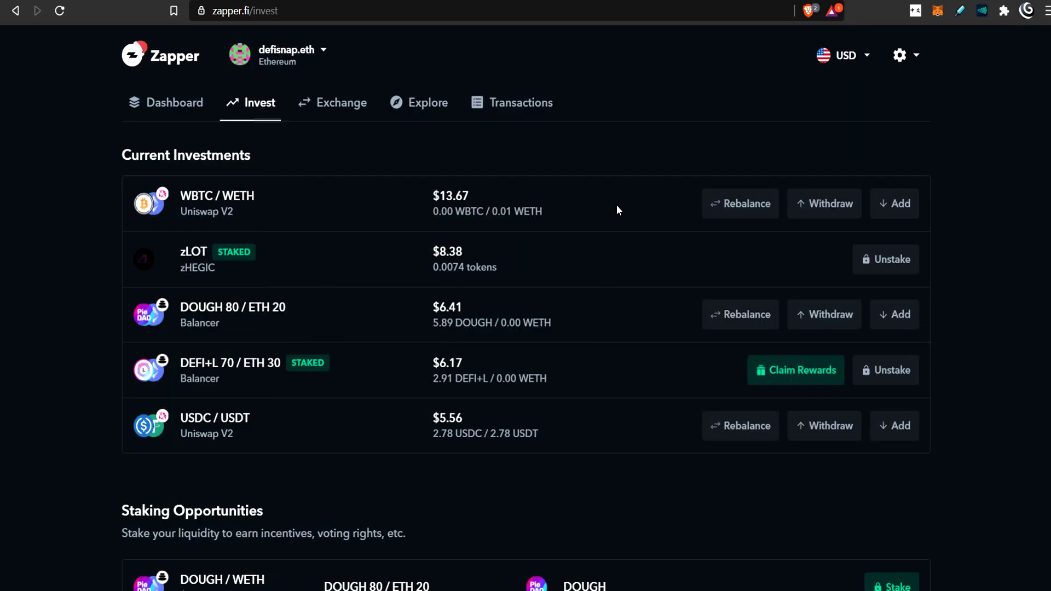
{"action": "left_click", "coordinate": [823, 205]}
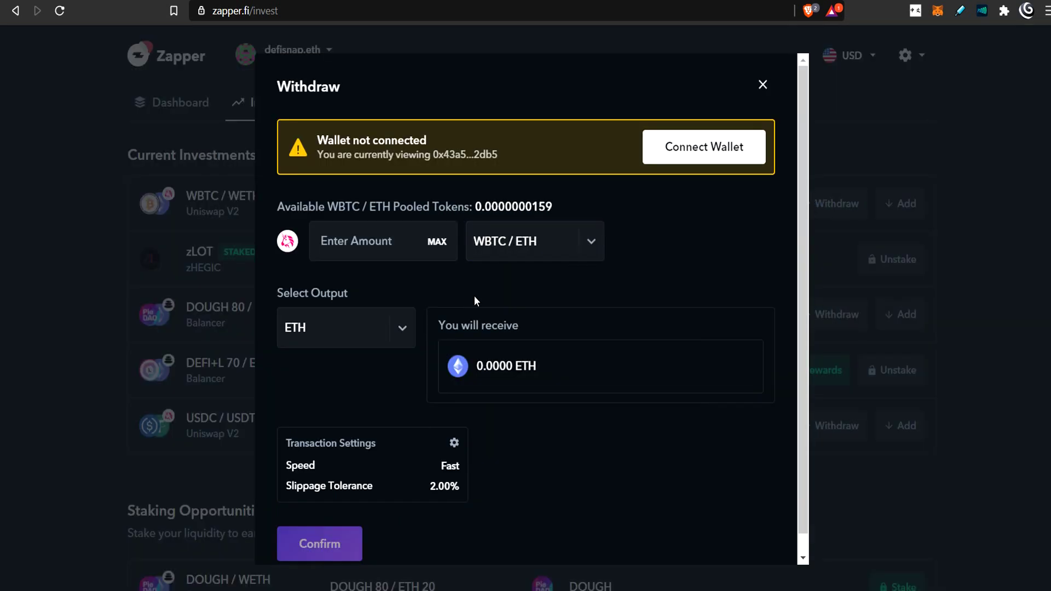
{"action": "left_click", "coordinate": [399, 323]}
{"action": "scroll", "coordinate": [342, 398], "scroll_direction": "down", "scroll_amount": 2}
{"action": "scroll", "coordinate": [325, 452], "scroll_direction": "up", "scroll_amount": 2}
{"action": "scroll", "coordinate": [325, 452], "scroll_direction": "down", "scroll_amount": 2}
{"action": "scroll", "coordinate": [330, 440], "scroll_direction": "up", "scroll_amount": 2}
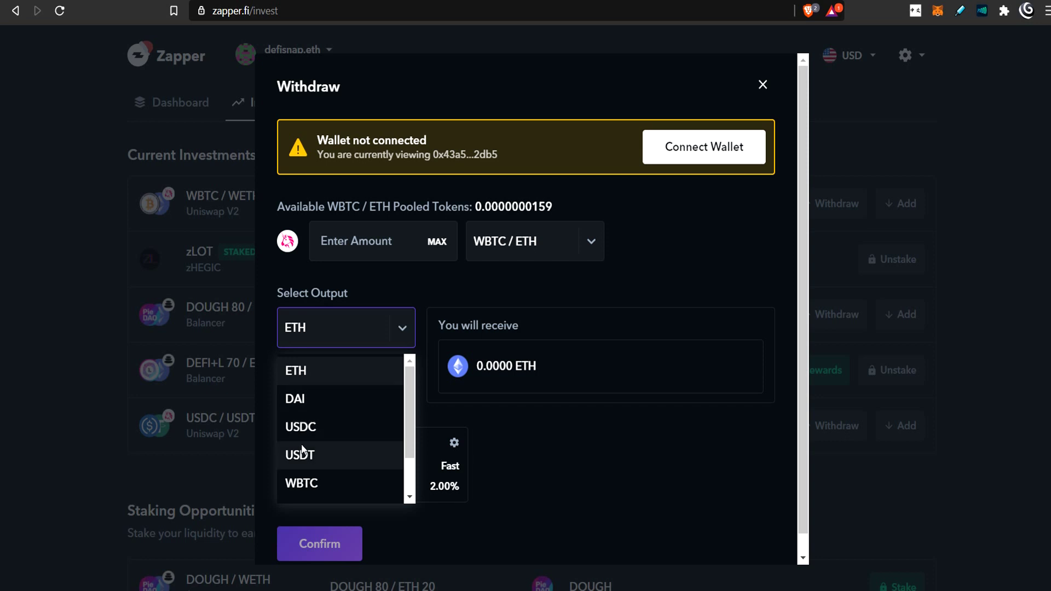
{"action": "scroll", "coordinate": [312, 433], "scroll_direction": "down", "scroll_amount": 2}
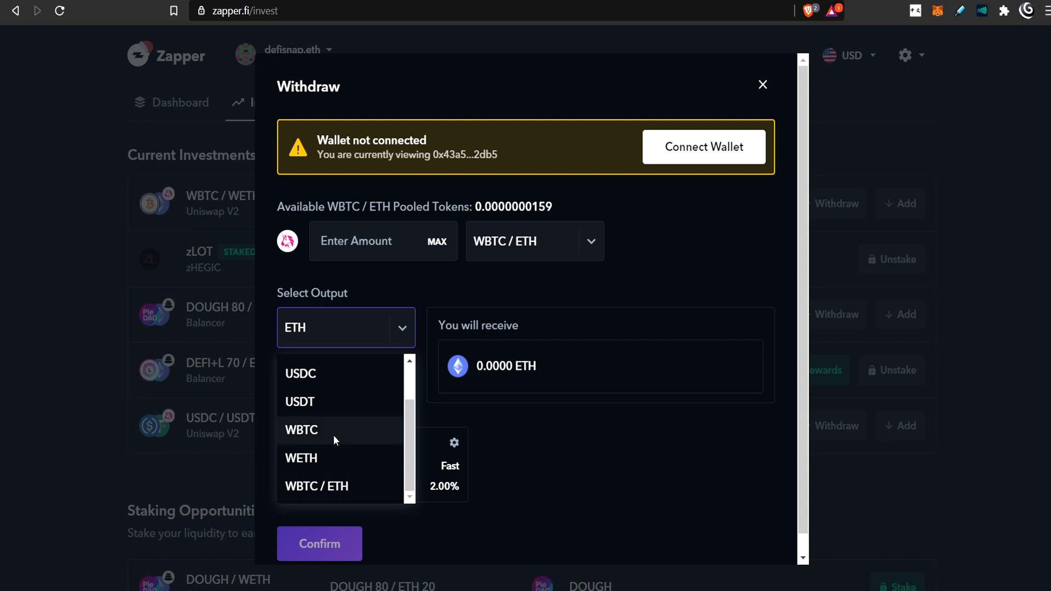
{"action": "left_click", "coordinate": [580, 479]}
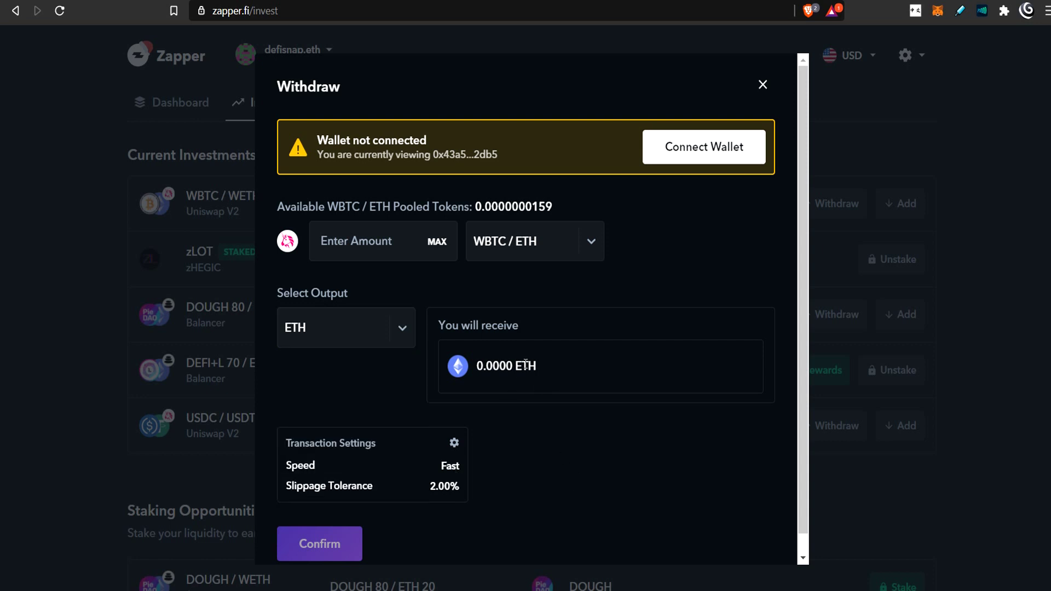
{"action": "left_click", "coordinate": [383, 326]}
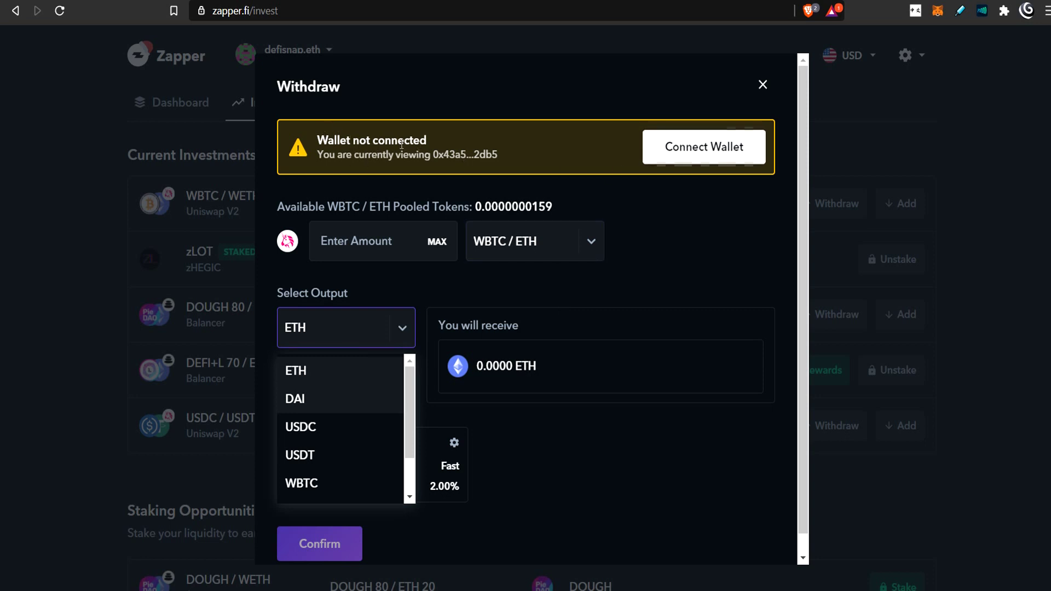
{"action": "left_click", "coordinate": [608, 493]}
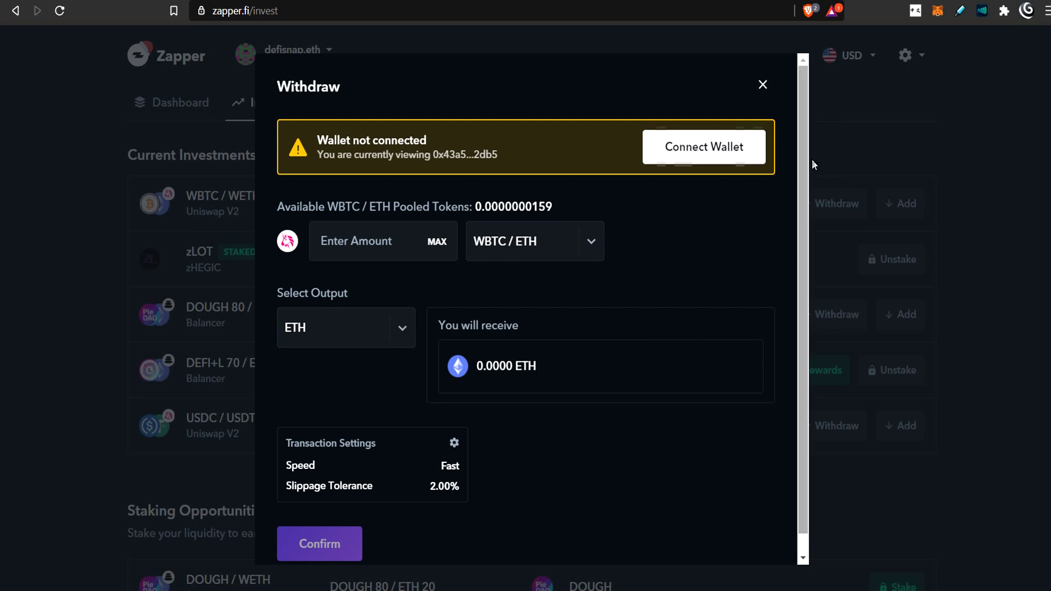
{"action": "left_click", "coordinate": [762, 85]}
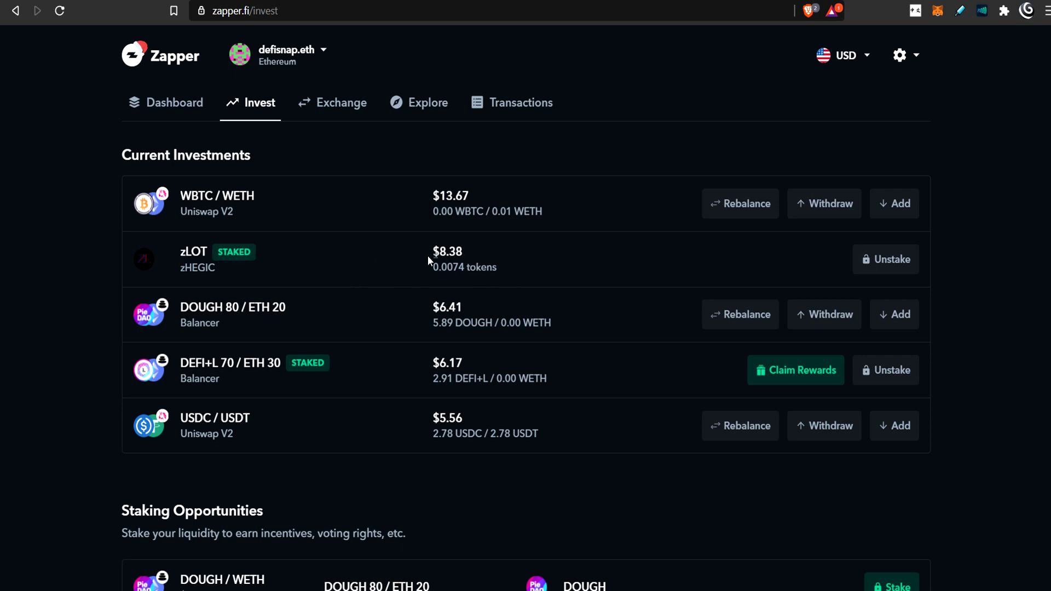
{"action": "left_click", "coordinate": [889, 258]}
{"action": "left_click_drag", "start_coordinate": [180, 364], "coordinate": [300, 377]}
{"action": "double_click", "coordinate": [306, 363]}
{"action": "left_click", "coordinate": [790, 372]}
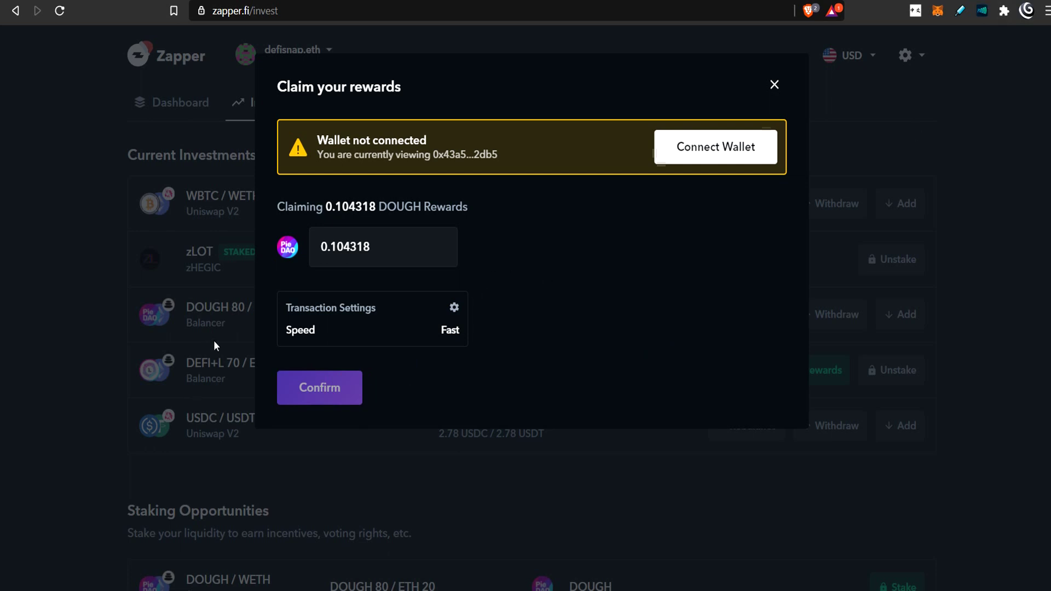
{"action": "left_click", "coordinate": [774, 84]}
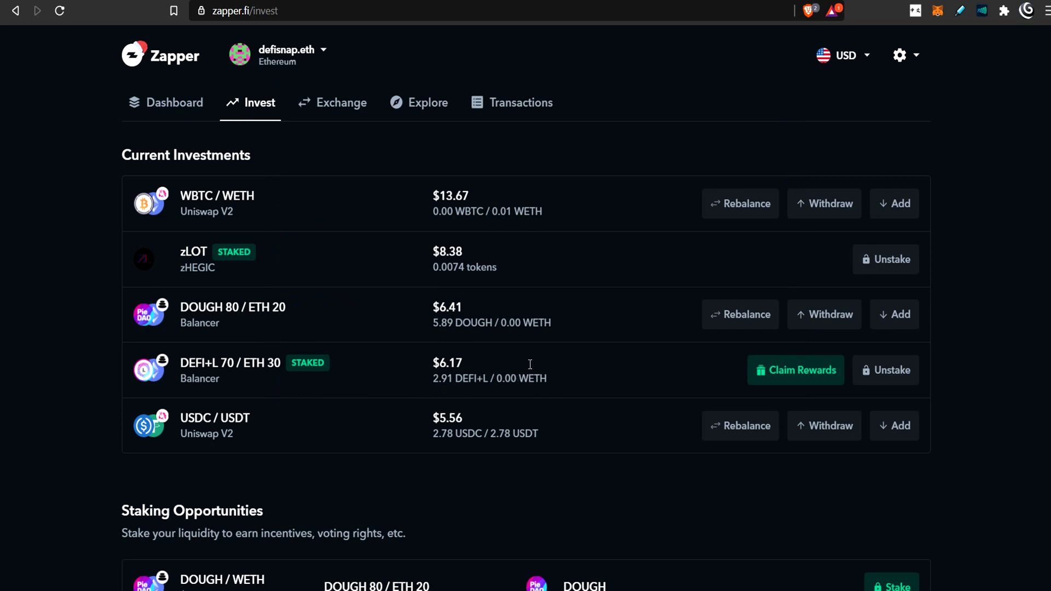
{"action": "left_click", "coordinate": [797, 368]}
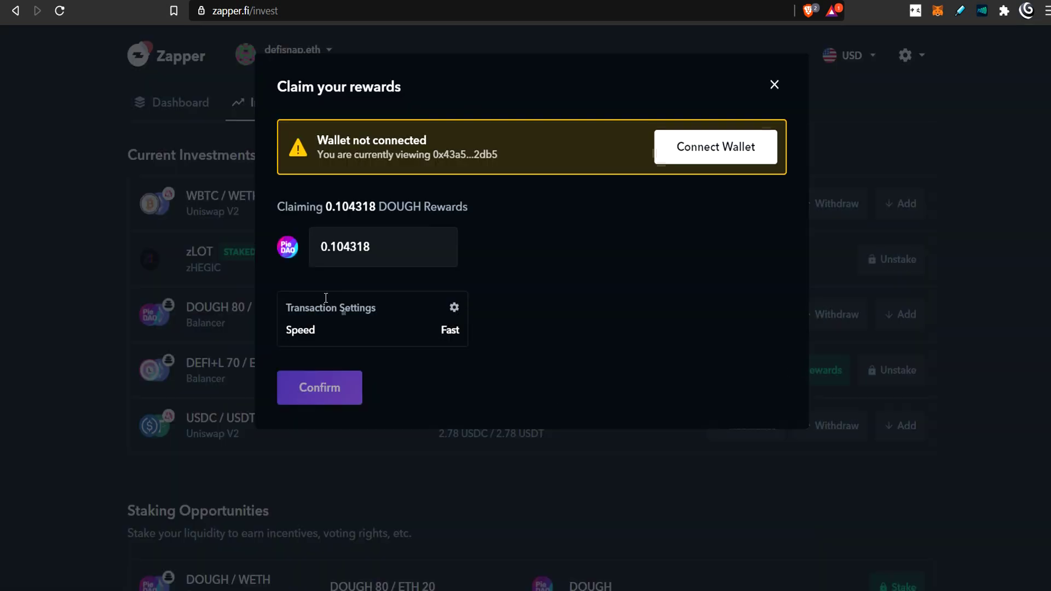
{"action": "left_click_drag", "start_coordinate": [335, 207], "coordinate": [365, 197]}
{"action": "left_click", "coordinate": [772, 85]}
{"action": "scroll", "coordinate": [467, 409], "scroll_direction": "down", "scroll_amount": 3}
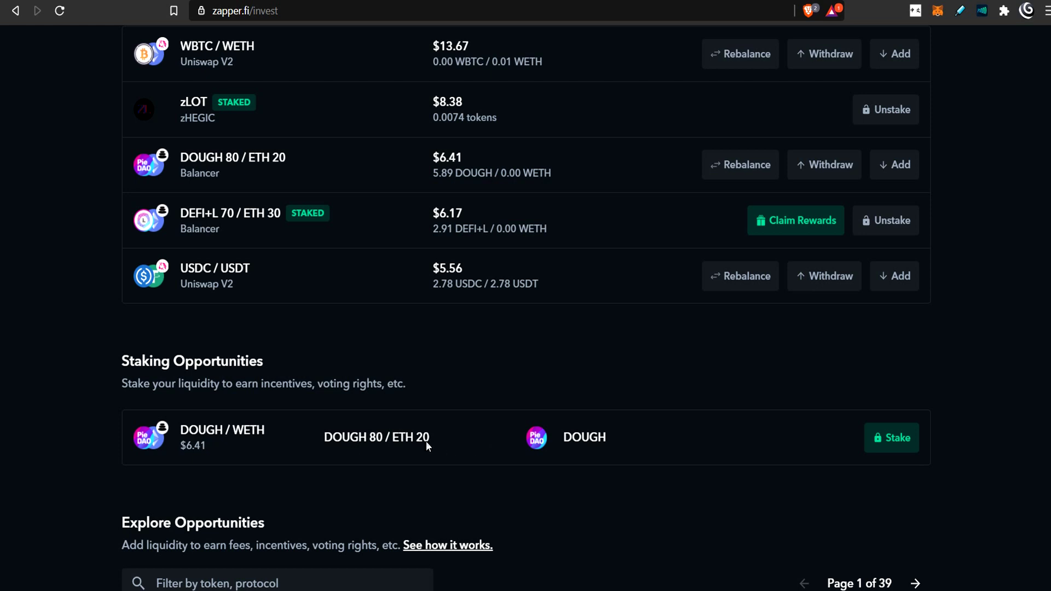
{"action": "left_click_drag", "start_coordinate": [265, 165], "coordinate": [183, 159]}
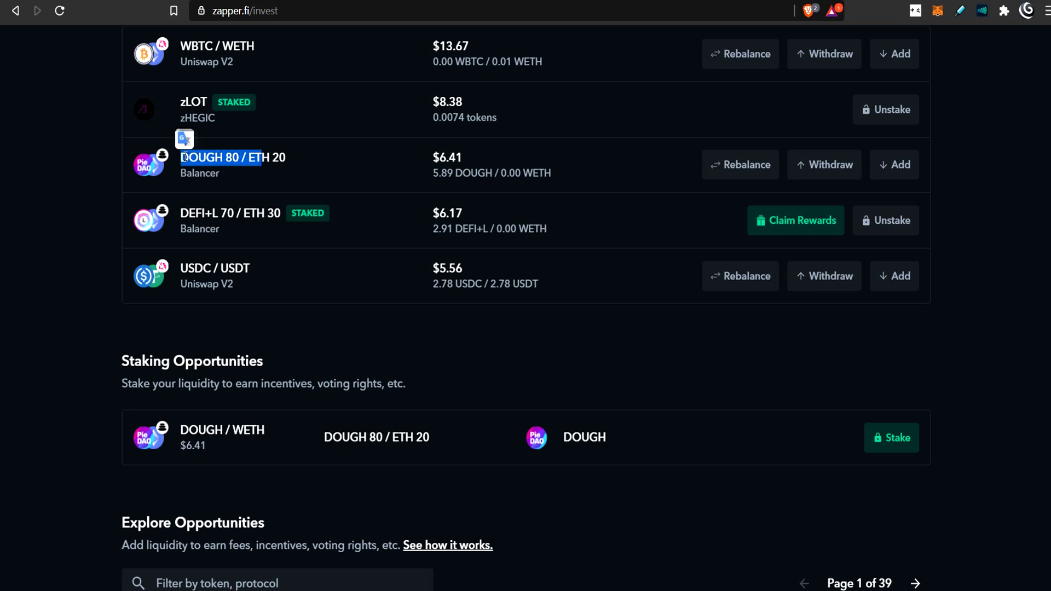
{"action": "left_click_drag", "start_coordinate": [287, 158], "coordinate": [226, 159]}
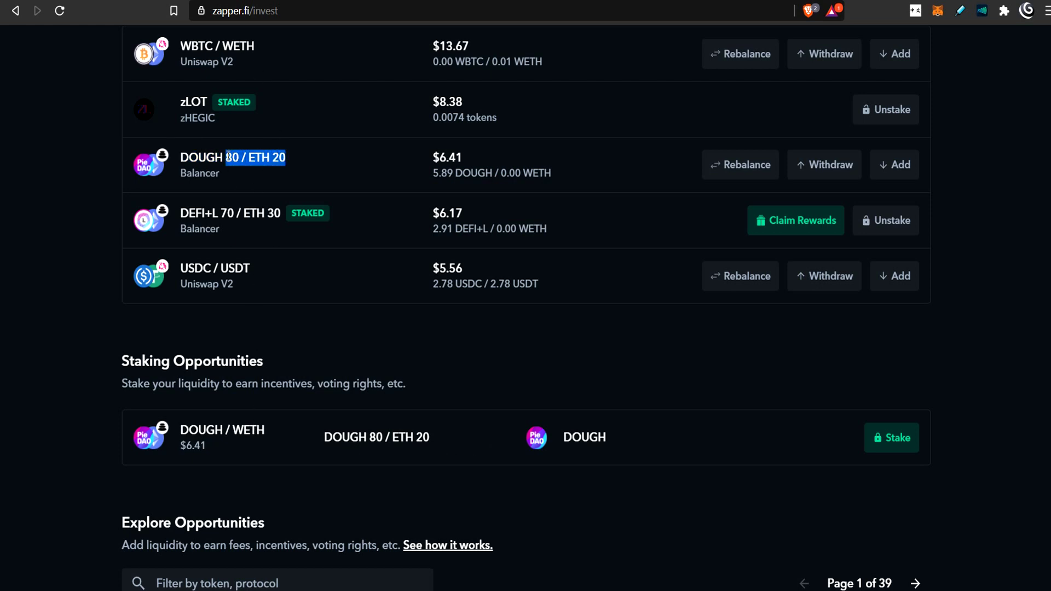
{"action": "left_click_drag", "start_coordinate": [265, 431], "coordinate": [181, 432]}
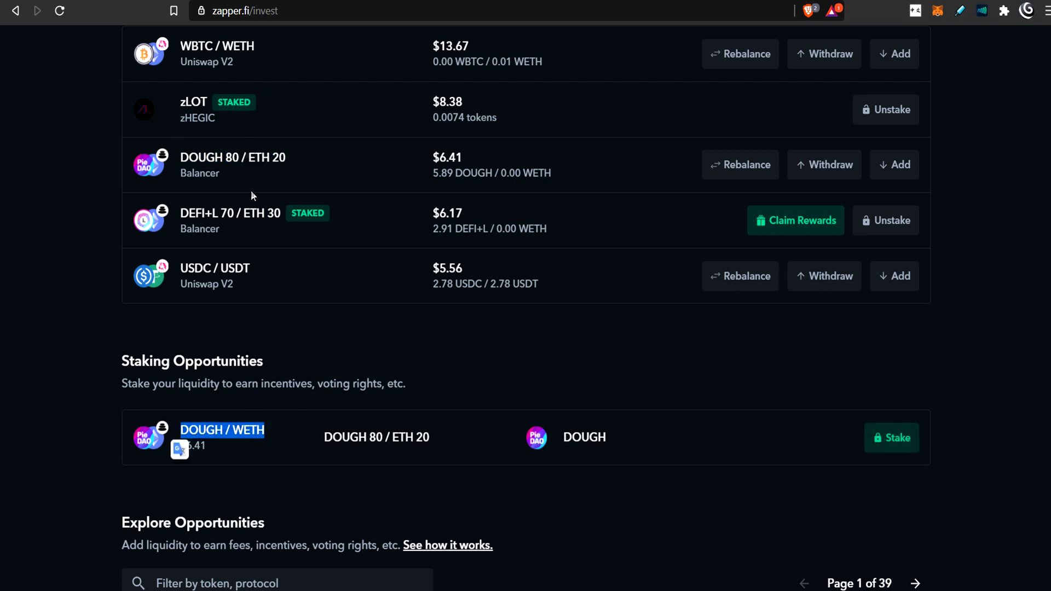
{"action": "left_click", "coordinate": [888, 433]}
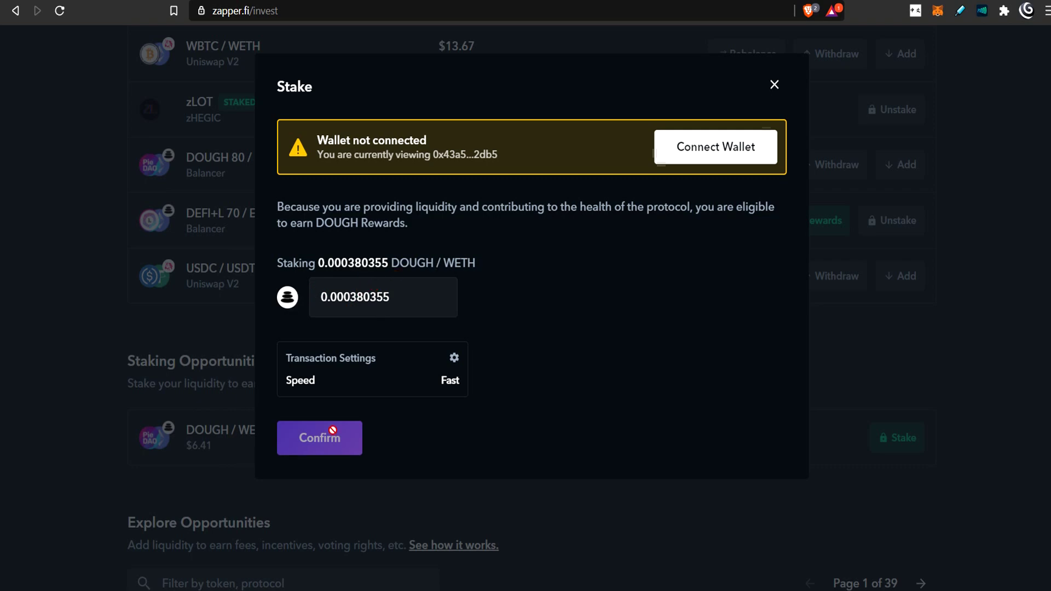
Close the Stake window and scroll to Explore Opportunities, led by WBTC / ETH on SushiSwap.
{"action": "left_click", "coordinate": [774, 85]}
{"action": "scroll", "coordinate": [720, 418], "scroll_direction": "down", "scroll_amount": 4}
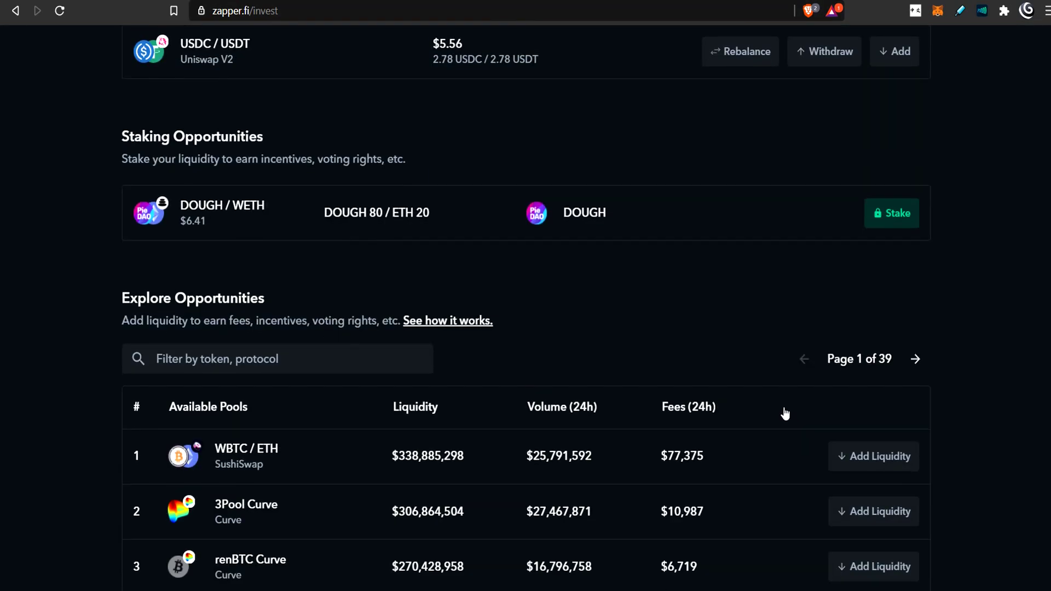
{"action": "scroll", "coordinate": [681, 303], "scroll_direction": "up", "scroll_amount": 7}
{"action": "scroll", "coordinate": [685, 296], "scroll_direction": "down", "scroll_amount": 5}
{"action": "scroll", "coordinate": [684, 296], "scroll_direction": "up", "scroll_amount": 4}
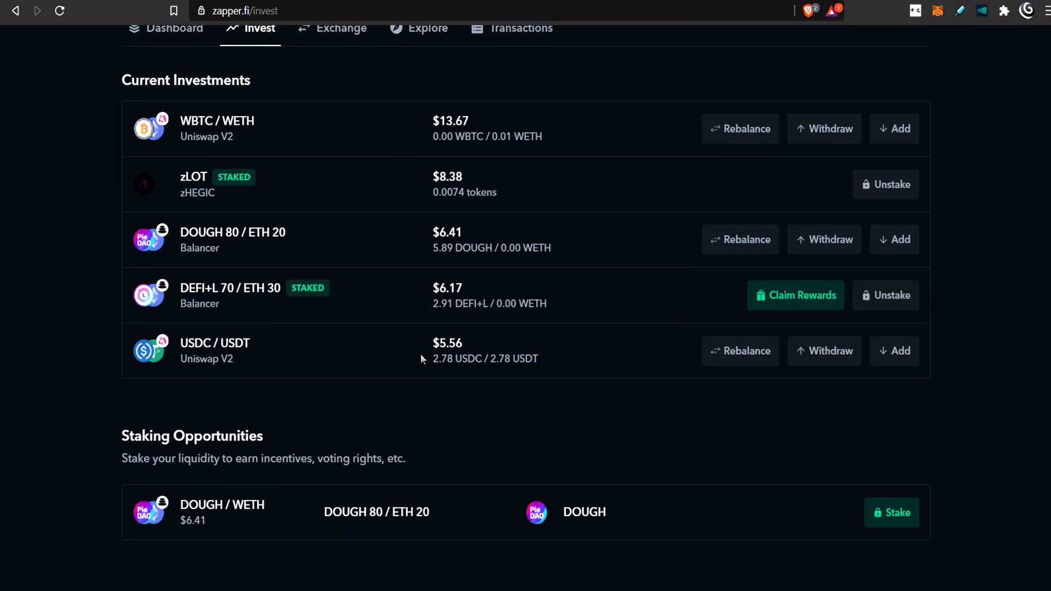
{"action": "scroll", "coordinate": [383, 317], "scroll_direction": "down", "scroll_amount": 8}
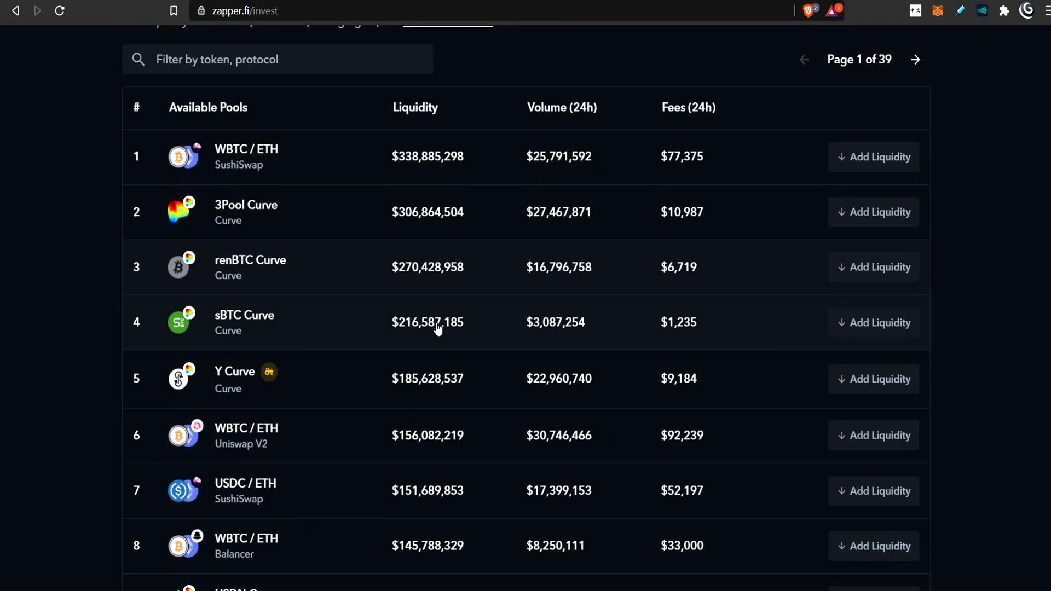
{"action": "scroll", "coordinate": [440, 326], "scroll_direction": "down", "scroll_amount": 2}
{"action": "scroll", "coordinate": [441, 323], "scroll_direction": "up", "scroll_amount": 4}
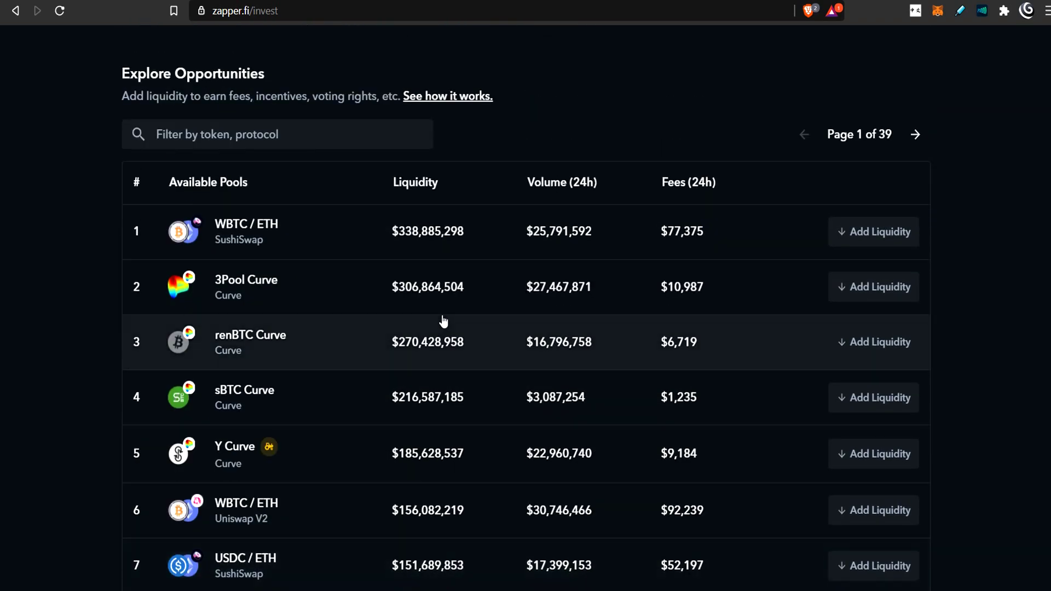
{"action": "scroll", "coordinate": [445, 322], "scroll_direction": "down", "scroll_amount": 3}
{"action": "scroll", "coordinate": [444, 319], "scroll_direction": "up", "scroll_amount": 3}
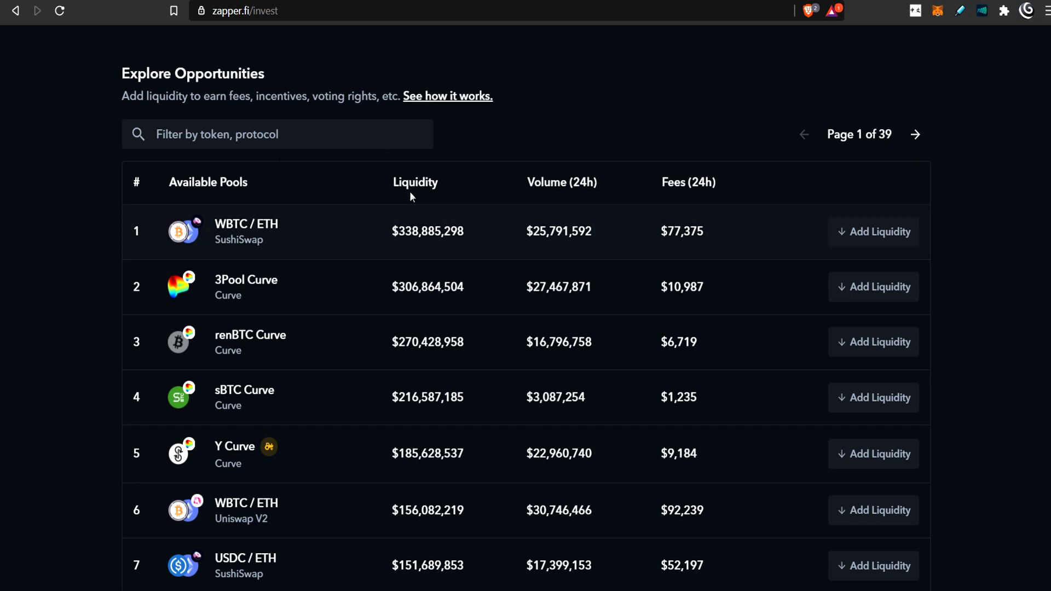
Sort pools by 24h fees descending and highlight the leading USDC / ETH pool.
{"action": "left_click", "coordinate": [705, 189]}
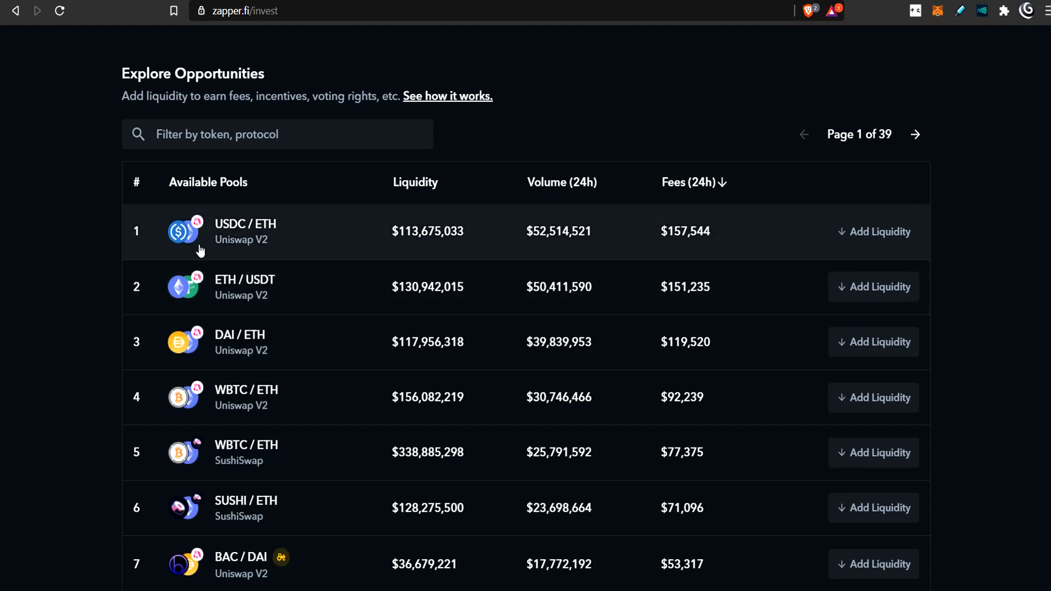
{"action": "left_click_drag", "start_coordinate": [277, 236], "coordinate": [217, 234]}
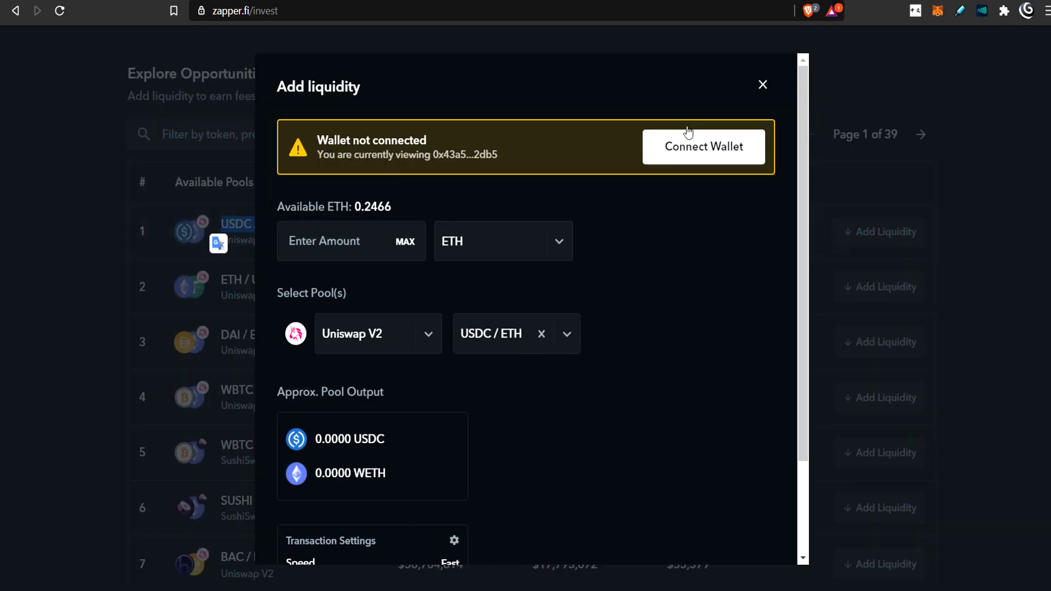
{"action": "left_click", "coordinate": [761, 85]}
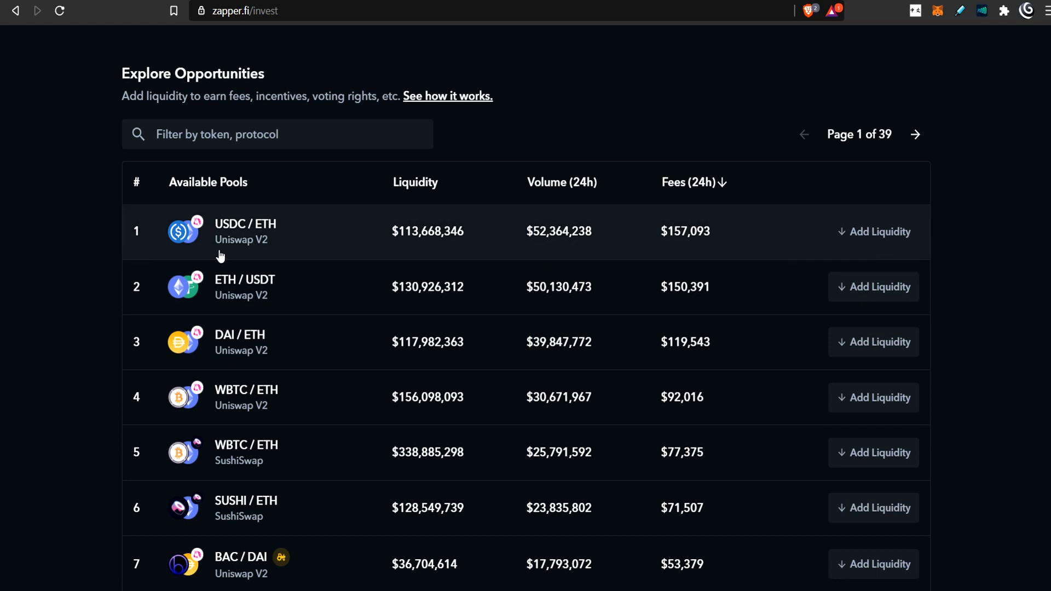
Try sorting by 24h volume and by liquidity, then return to sorting by 24h fees.
{"action": "left_click", "coordinate": [573, 184]}
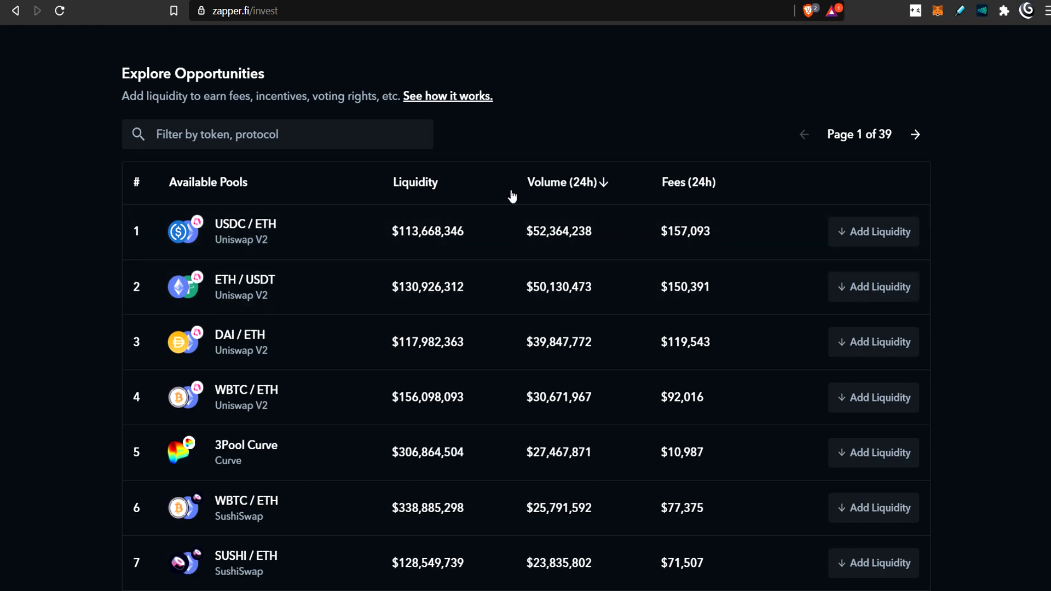
{"action": "left_click", "coordinate": [443, 188]}
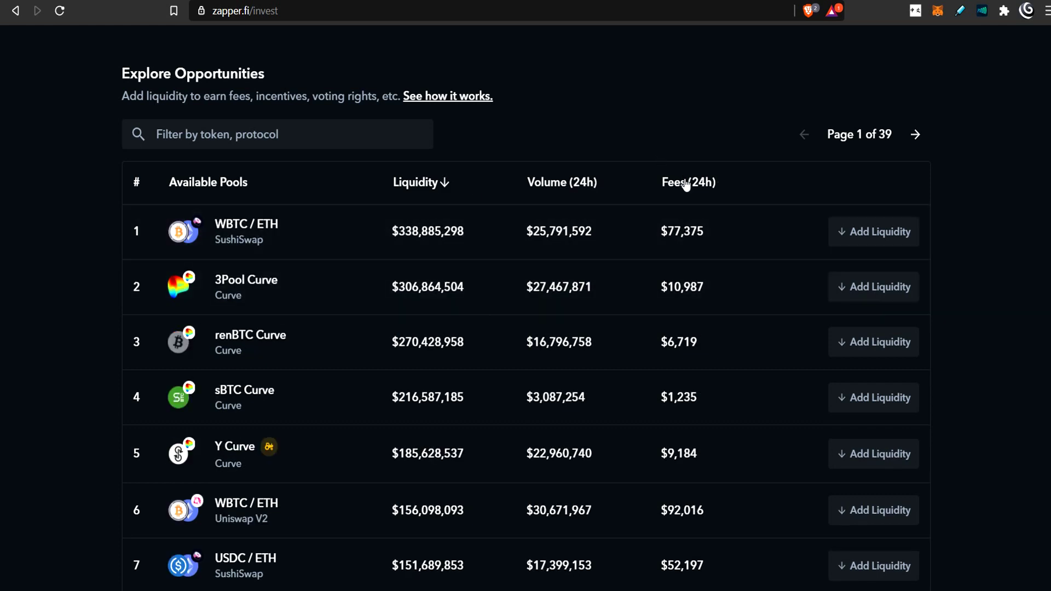
{"action": "left_click", "coordinate": [685, 185]}
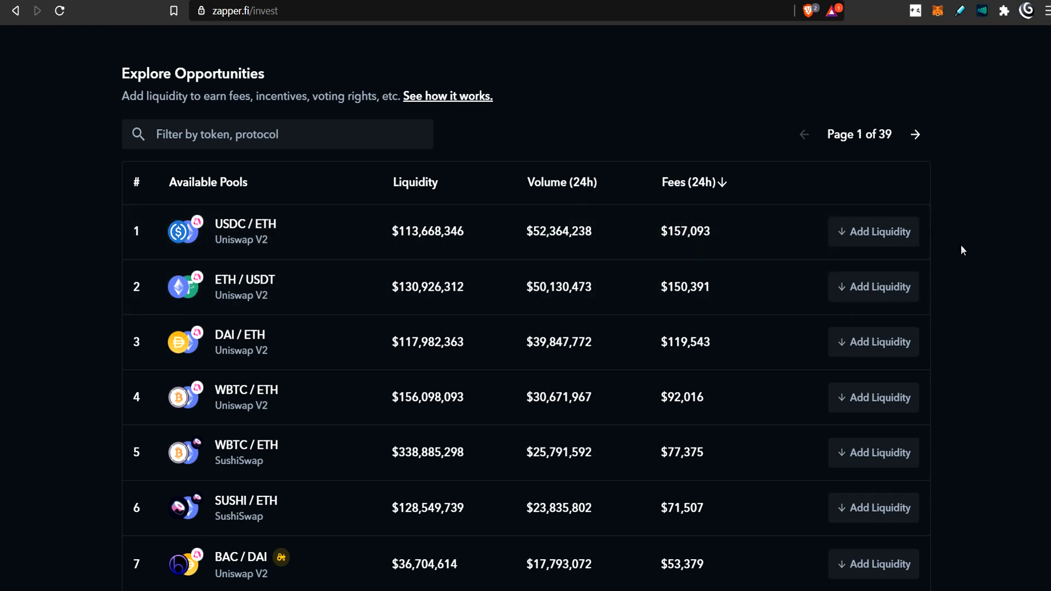
Filter the pool list with 'yea' to show only Yearn vaults, led by yGUSD Vault.
{"action": "left_click", "coordinate": [282, 135]}
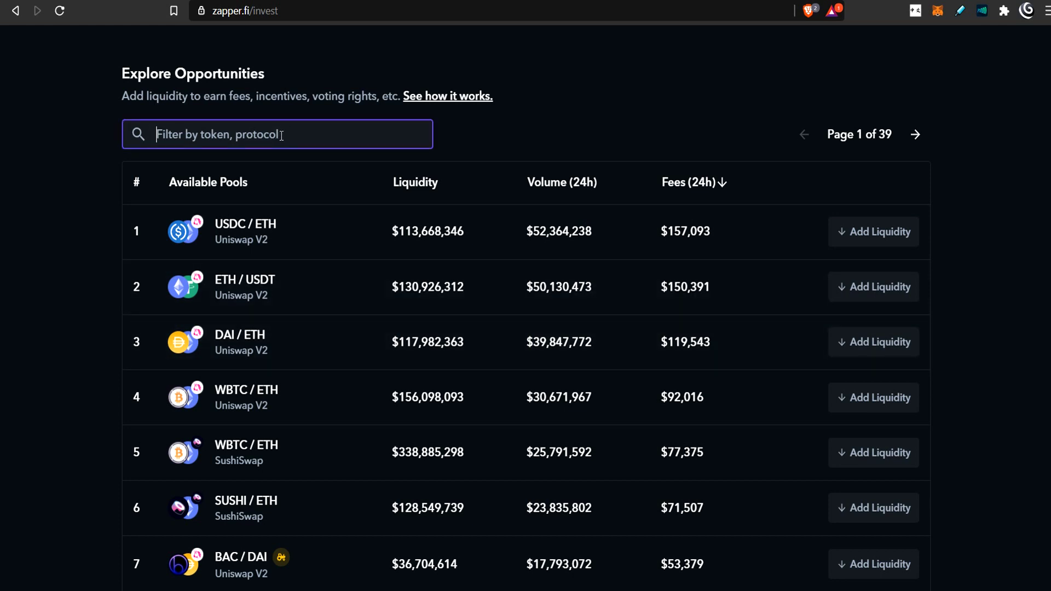
{"action": "type", "text": "yearn"}
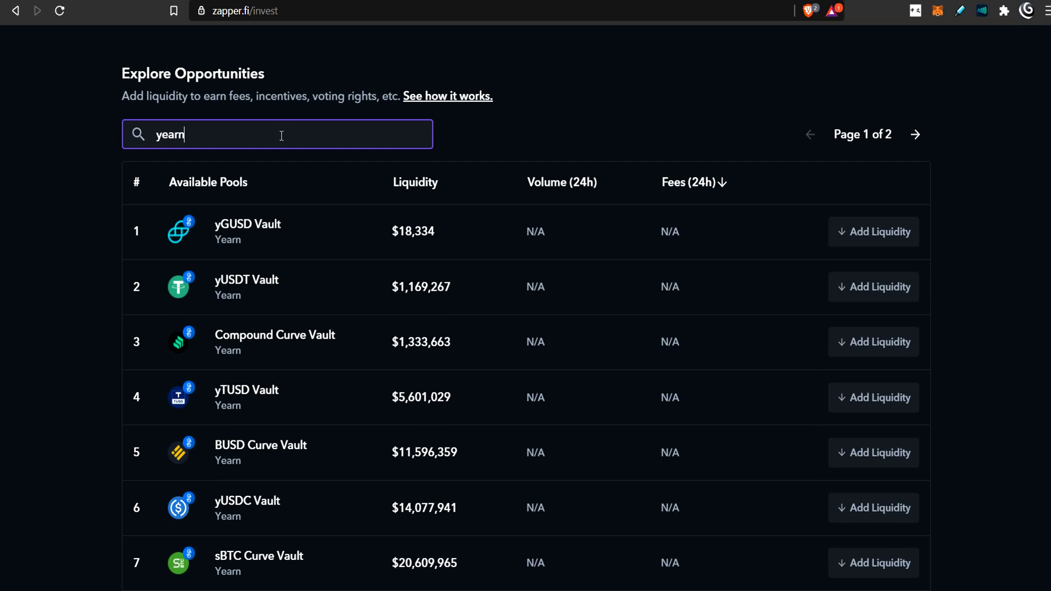
{"action": "scroll", "coordinate": [268, 295], "scroll_direction": "down", "scroll_amount": 5}
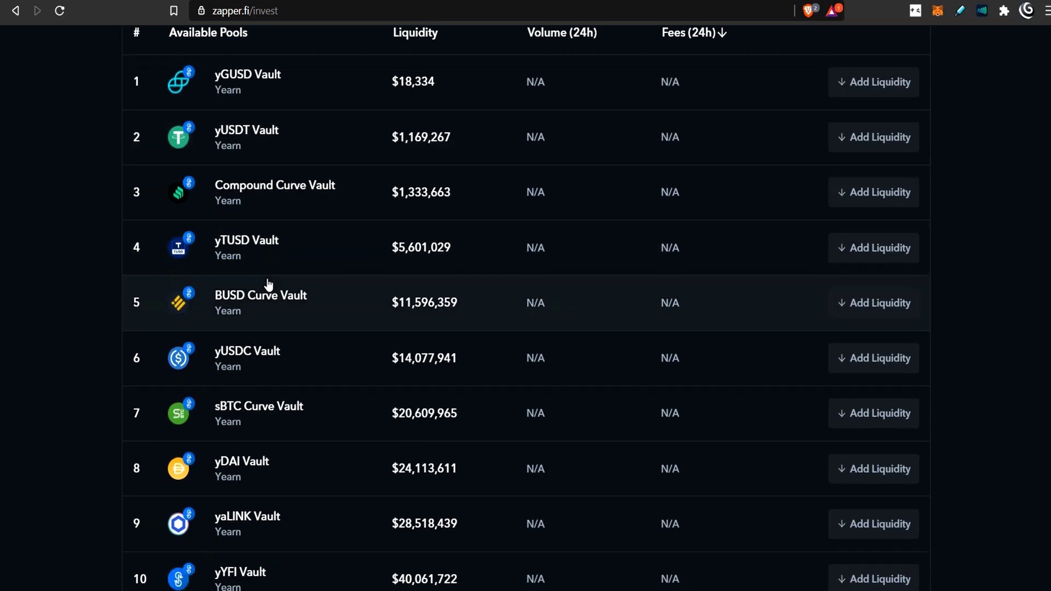
{"action": "scroll", "coordinate": [246, 391], "scroll_direction": "up", "scroll_amount": 6}
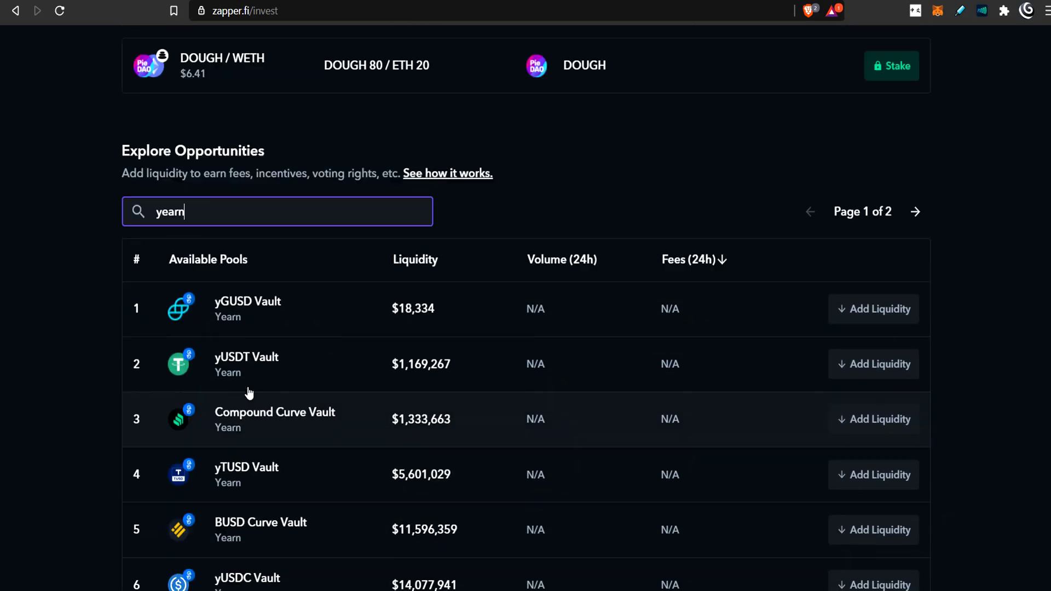
{"action": "scroll", "coordinate": [251, 376], "scroll_direction": "down", "scroll_amount": 1}
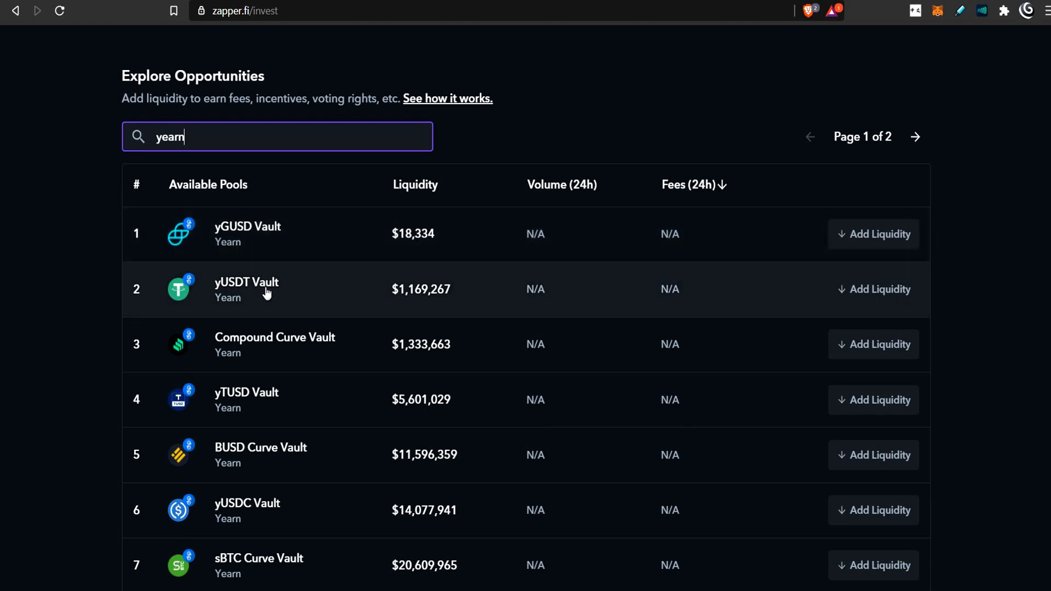
{"action": "scroll", "coordinate": [268, 293], "scroll_direction": "down", "scroll_amount": 3}
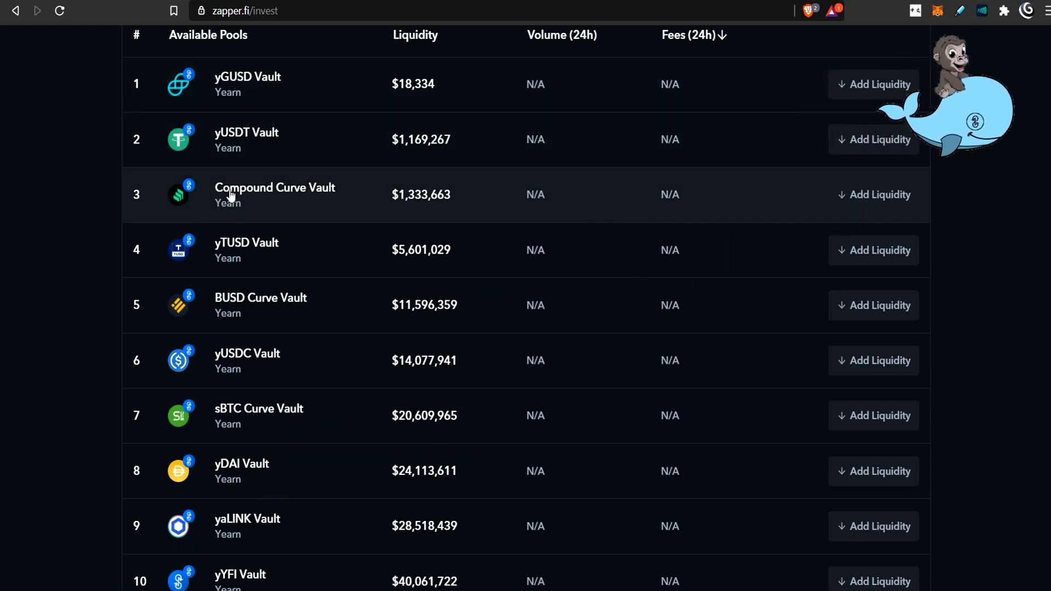
{"action": "left_click", "coordinate": [874, 199]}
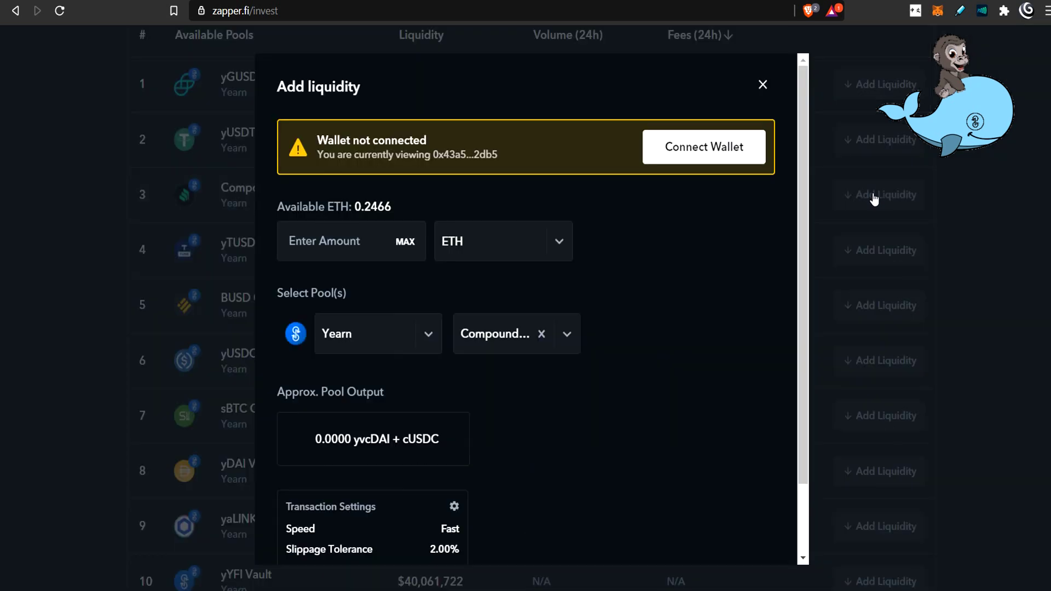
{"action": "scroll", "coordinate": [465, 263], "scroll_direction": "down", "scroll_amount": 2}
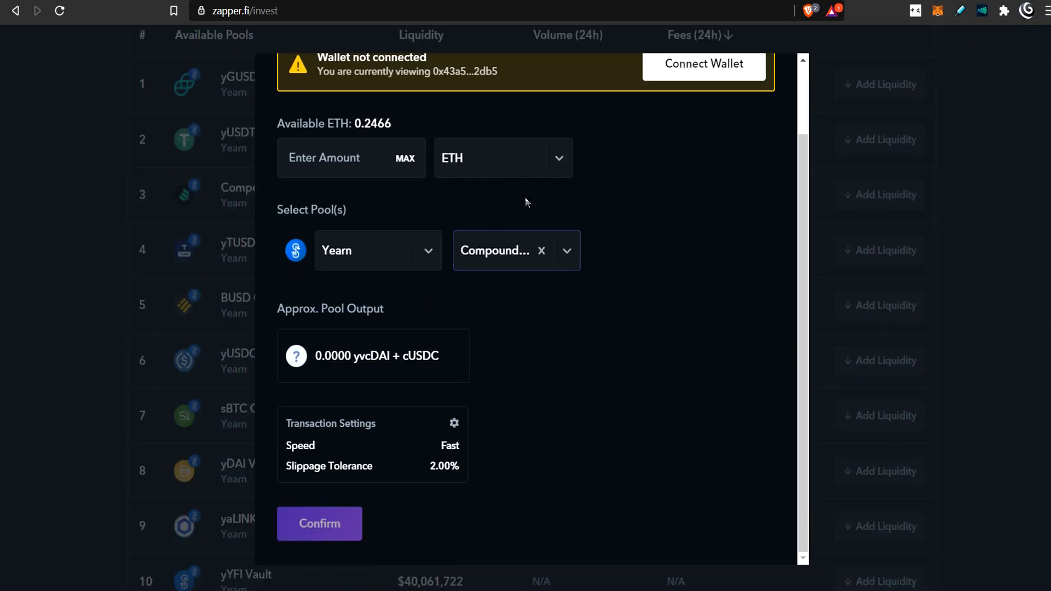
{"action": "left_click", "coordinate": [559, 158]}
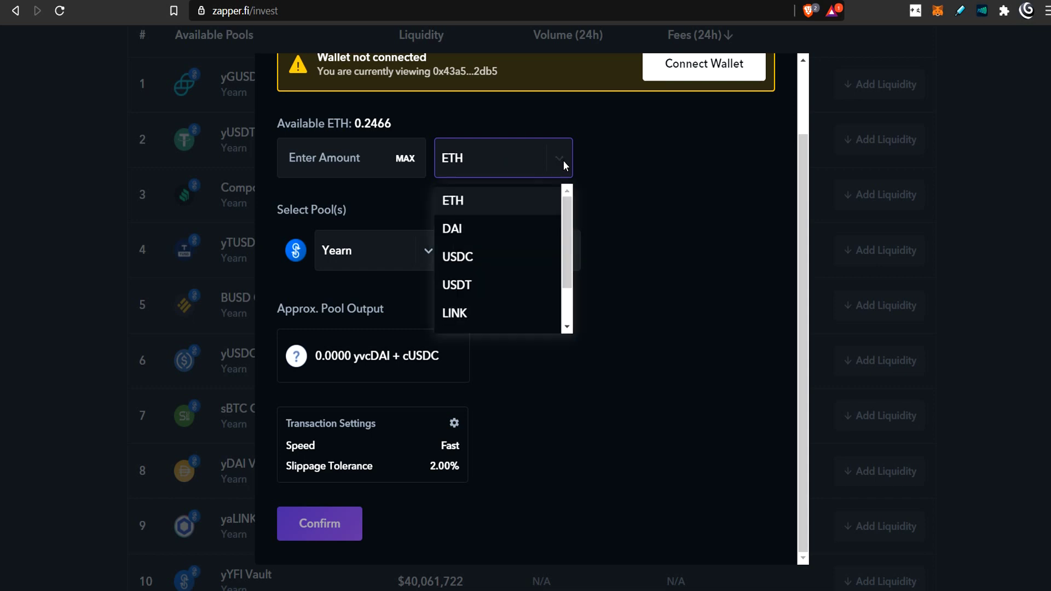
{"action": "scroll", "coordinate": [501, 235], "scroll_direction": "down", "scroll_amount": 2}
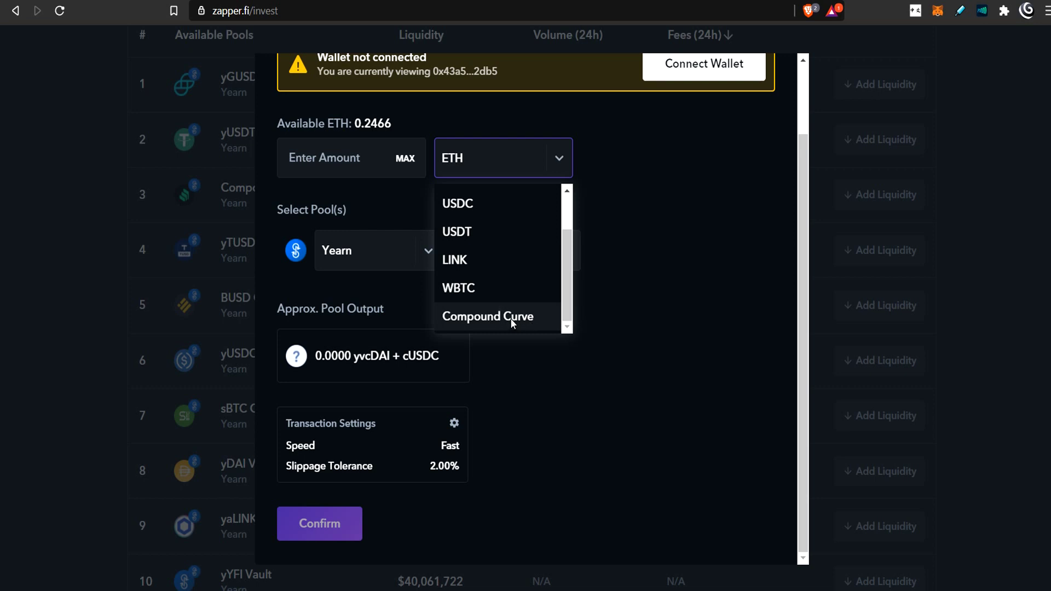
{"action": "scroll", "coordinate": [510, 318], "scroll_direction": "up", "scroll_amount": 2}
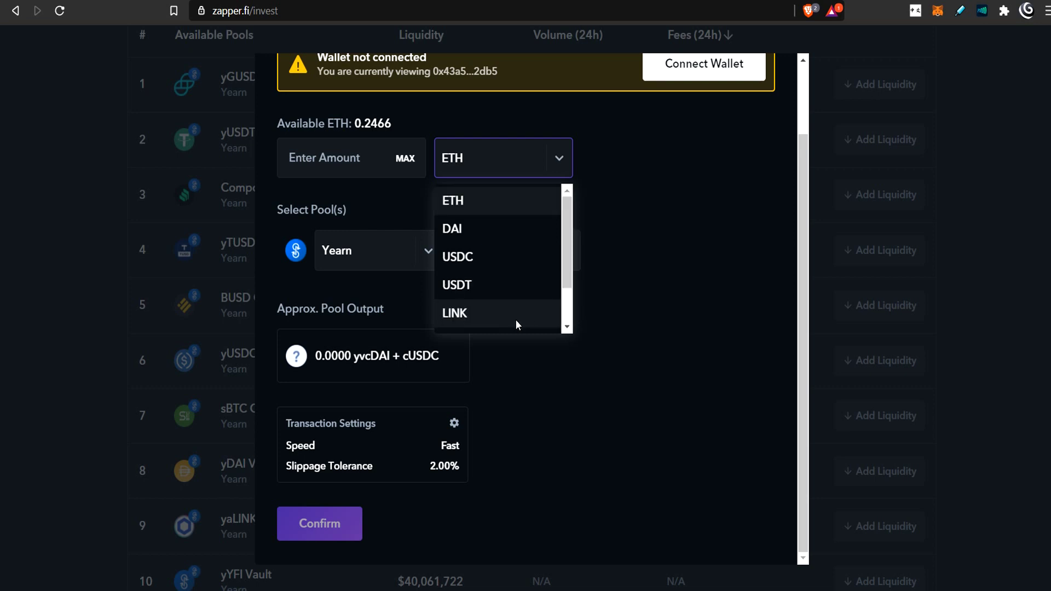
{"action": "left_click", "coordinate": [461, 228]}
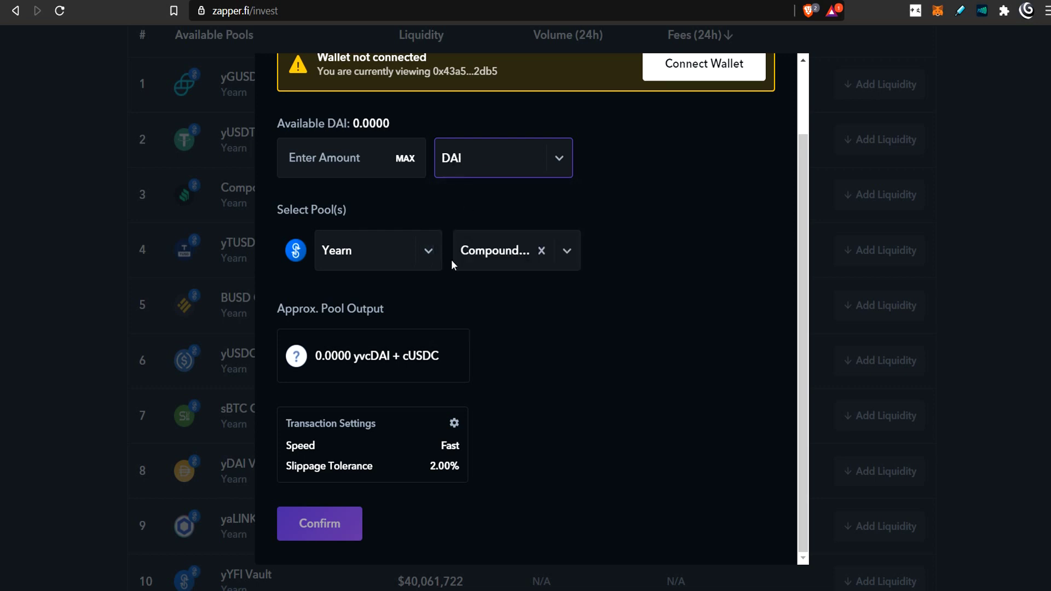
{"action": "left_click", "coordinate": [352, 160]}
{"action": "type", "text": "1000"}
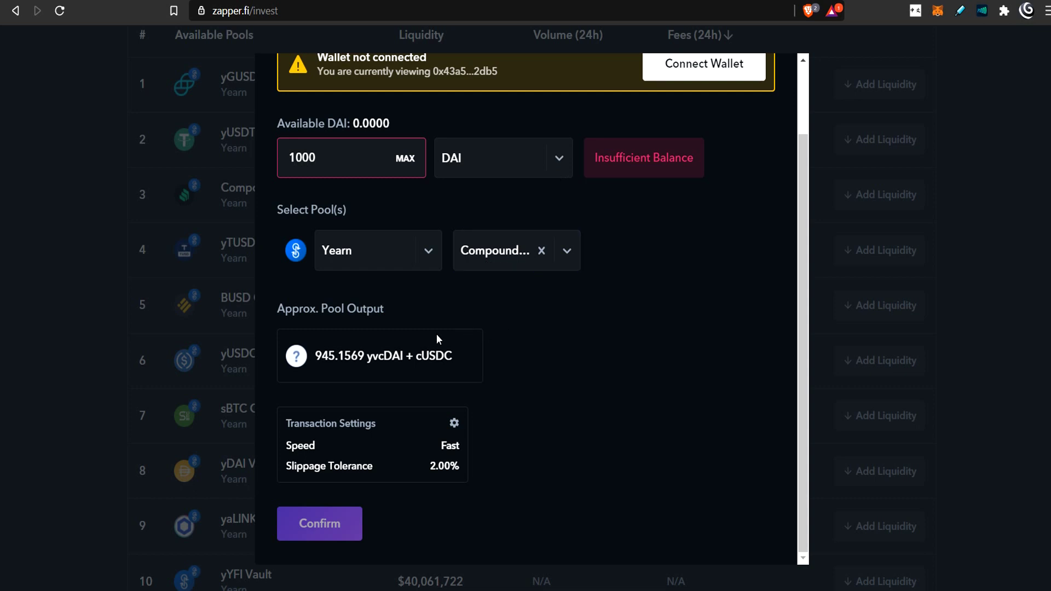
{"action": "left_click_drag", "start_coordinate": [367, 357], "coordinate": [453, 361]}
{"action": "left_click_drag", "start_coordinate": [311, 353], "coordinate": [333, 349]}
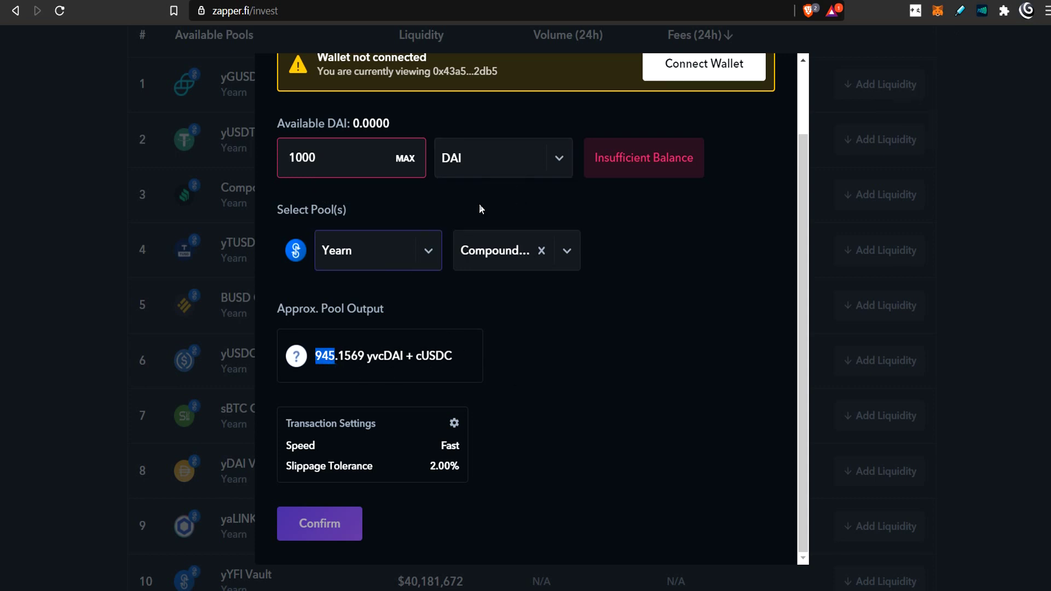
{"action": "left_click_drag", "start_coordinate": [366, 359], "coordinate": [452, 353]}
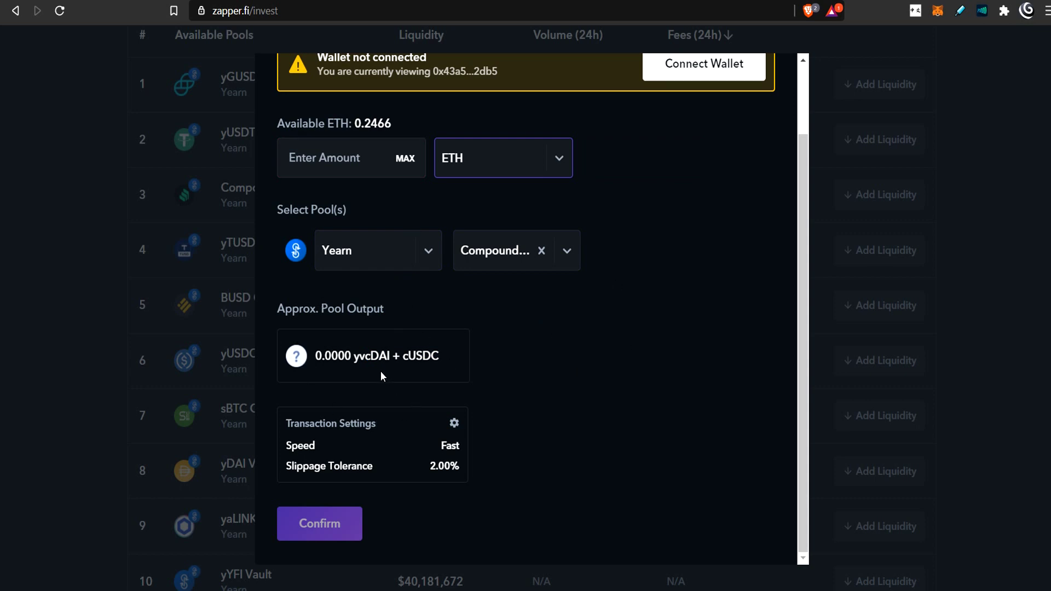
{"action": "left_click_drag", "start_coordinate": [365, 356], "coordinate": [442, 357]}
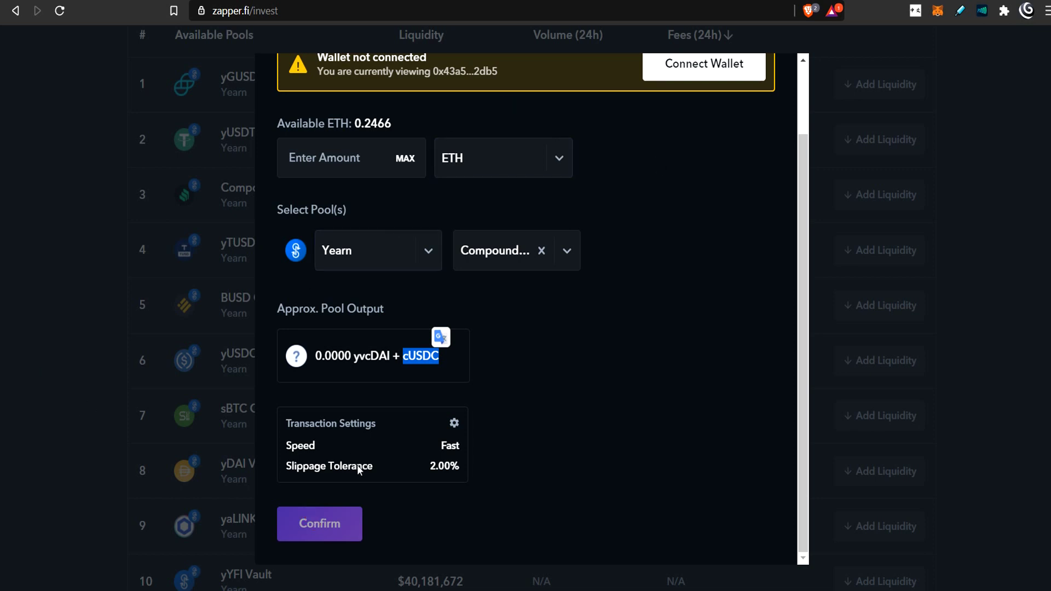
Close the add-liquidity form, change the pool filter to 'alpha', and return to the Dashboard.
{"action": "left_click", "coordinate": [76, 293]}
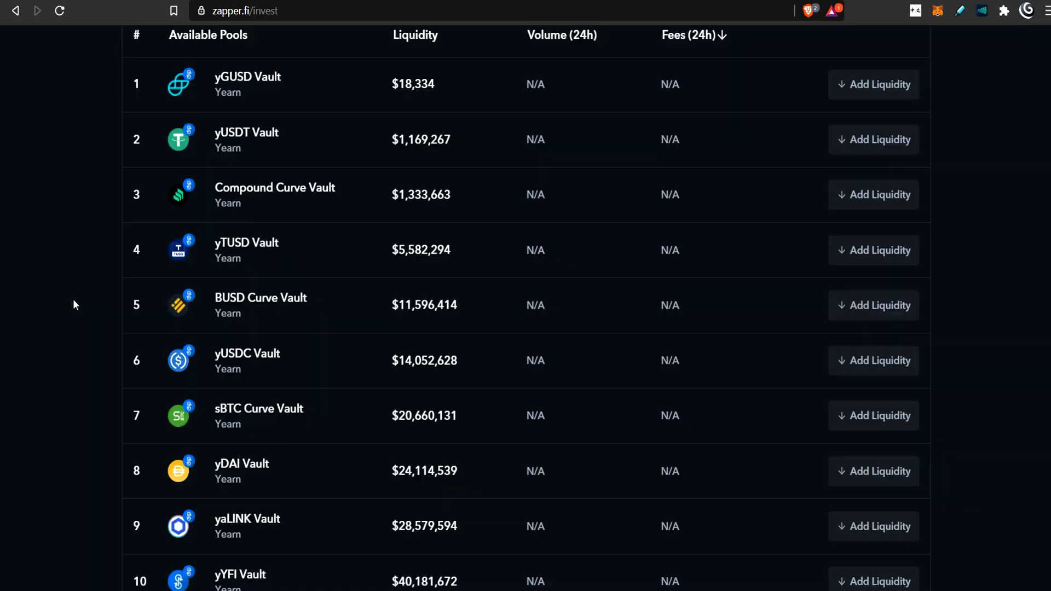
{"action": "scroll", "coordinate": [387, 417], "scroll_direction": "up", "scroll_amount": 5}
{"action": "scroll", "coordinate": [400, 421], "scroll_direction": "up", "scroll_amount": 8}
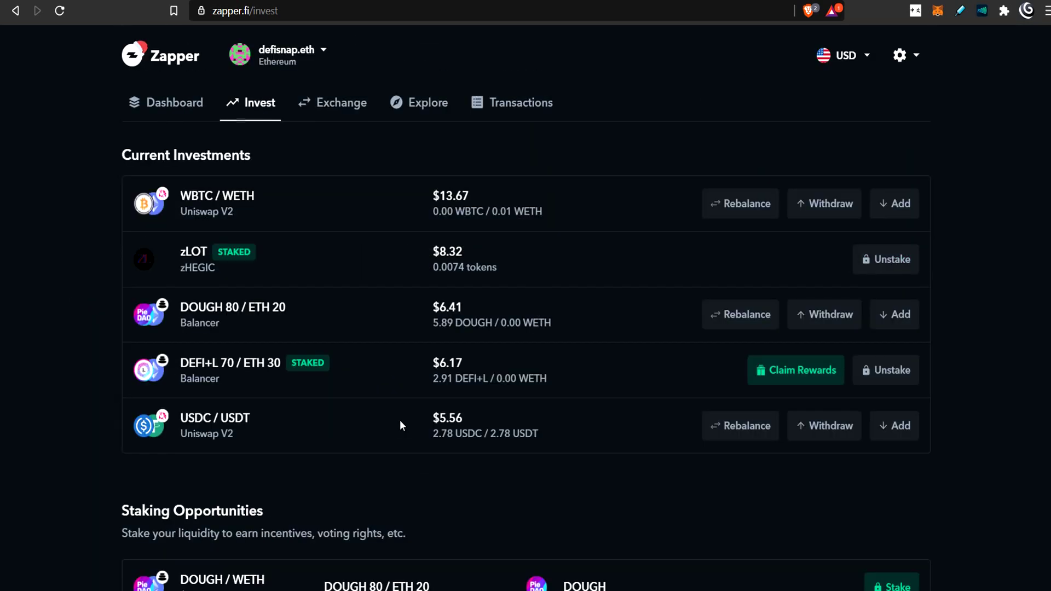
{"action": "scroll", "coordinate": [399, 422], "scroll_direction": "down", "scroll_amount": 8}
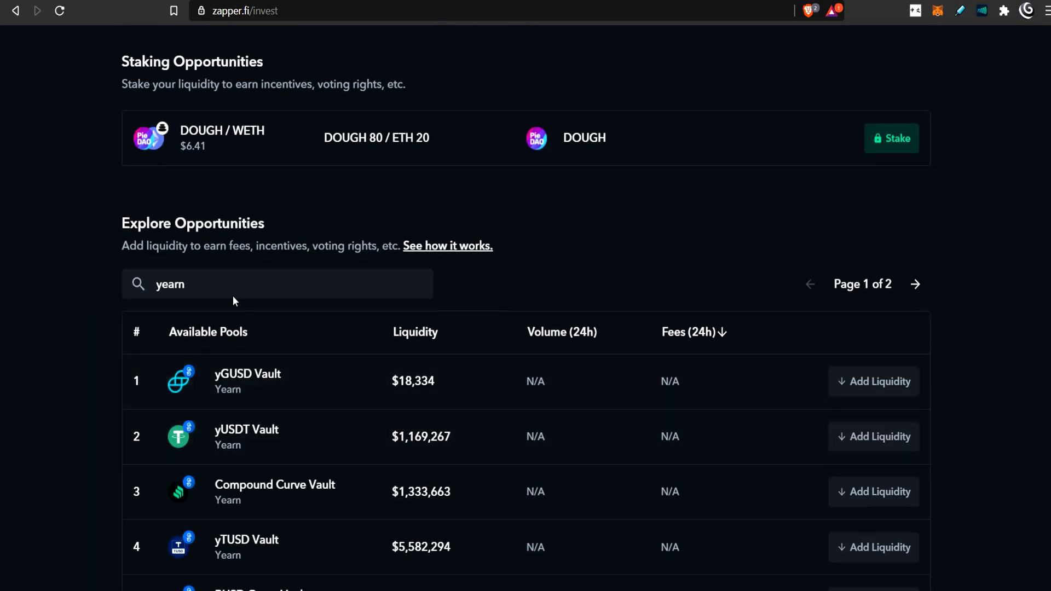
{"action": "double_click", "coordinate": [137, 291]}
{"action": "type", "text": "alpha"}
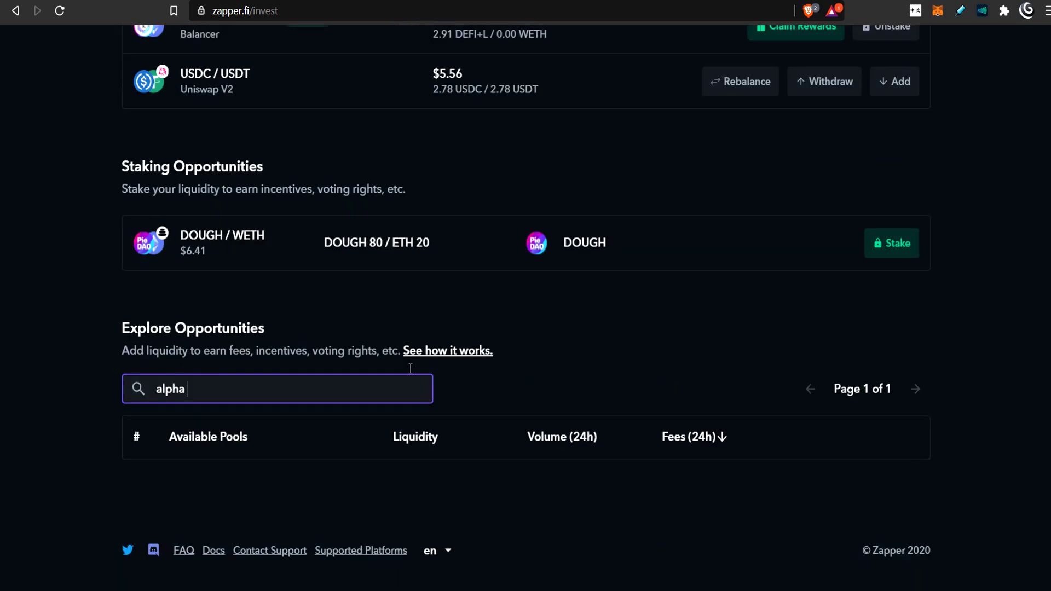
{"action": "scroll", "coordinate": [496, 365], "scroll_direction": "up", "scroll_amount": 6}
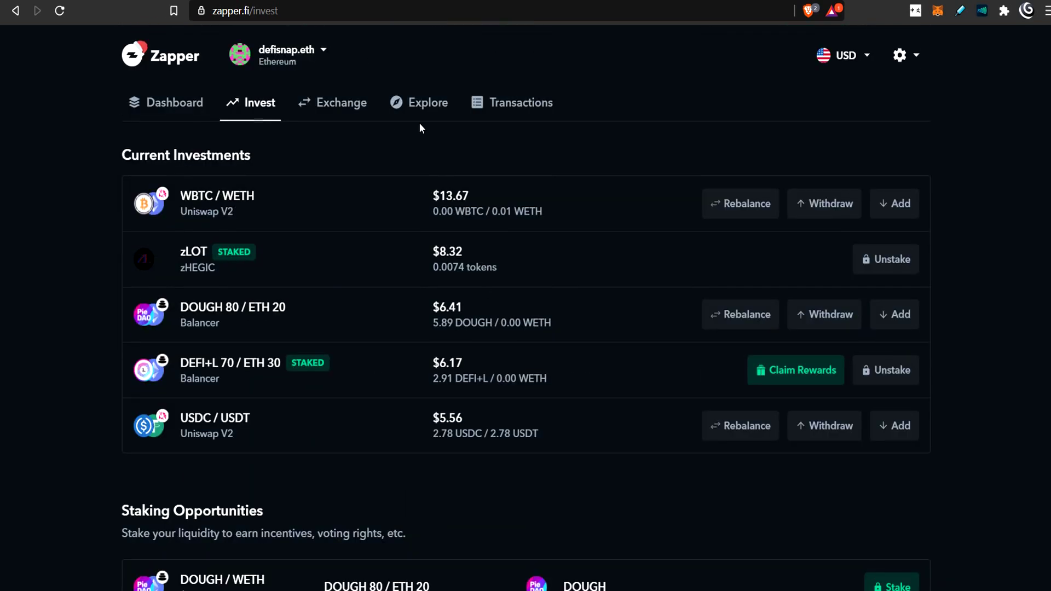
{"action": "left_click", "coordinate": [174, 105]}
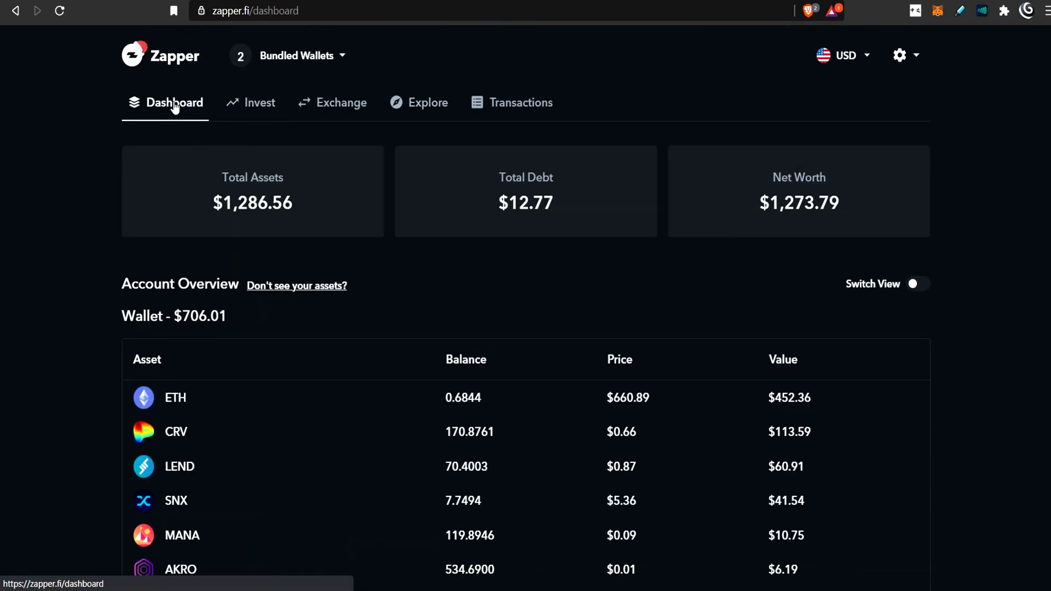
Open the Token/Protocol Requests board on Canny from the missing-assets help link.
{"action": "left_click", "coordinate": [338, 296]}
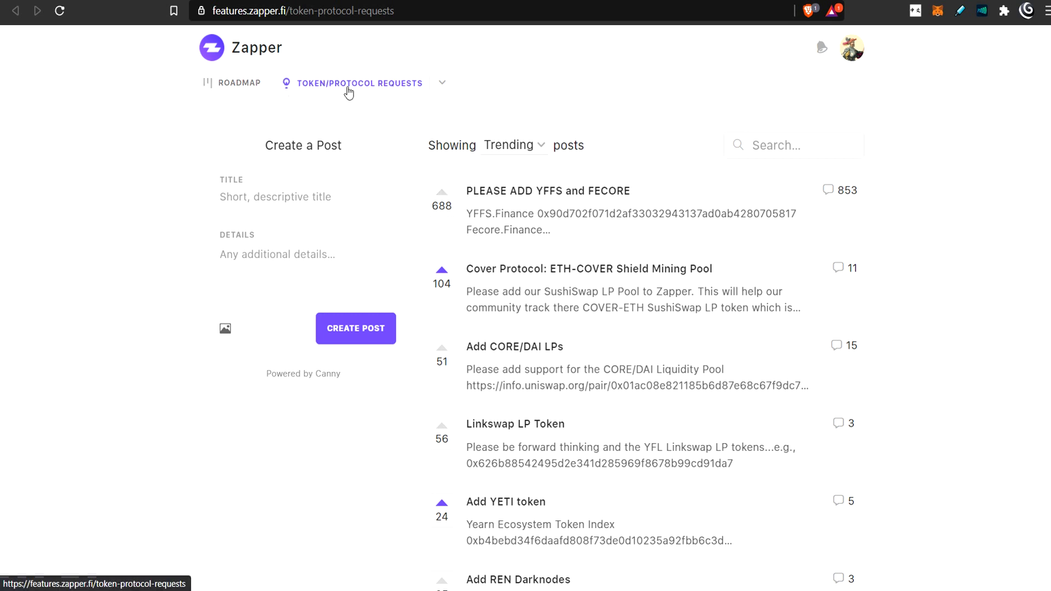
{"action": "left_click", "coordinate": [374, 86]}
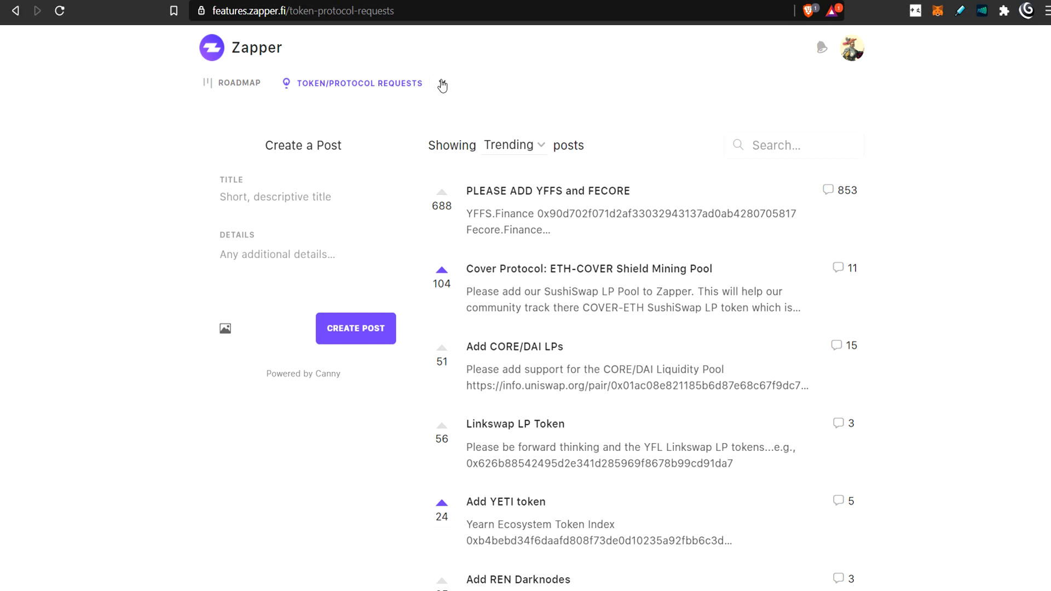
{"action": "left_click", "coordinate": [440, 83]}
Scroll through the request posts, then return to the dashboard showing $1,276.79 net worth.
{"action": "scroll", "coordinate": [691, 273], "scroll_direction": "down", "scroll_amount": 5}
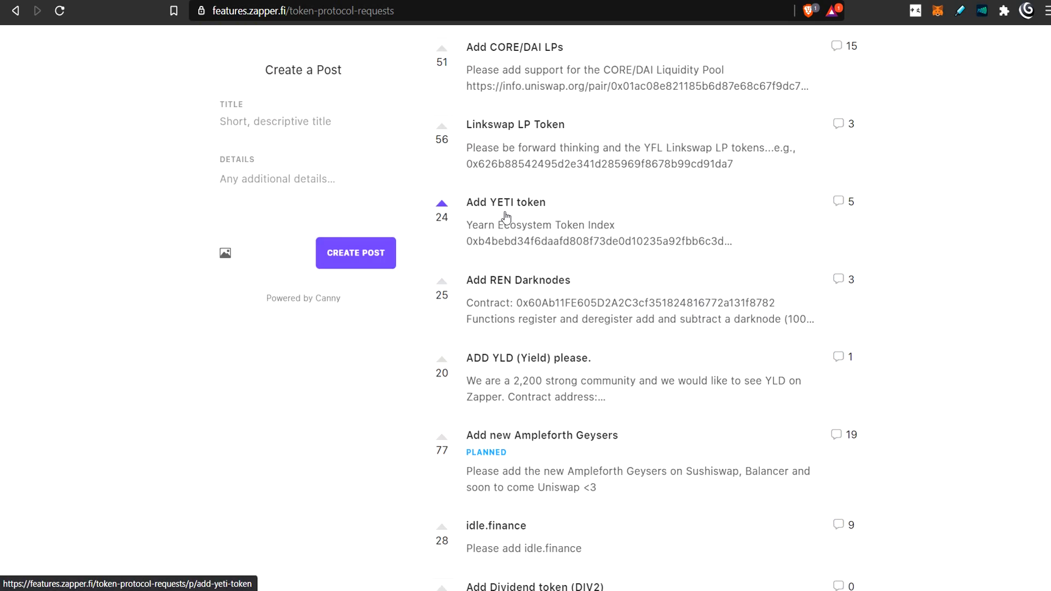
{"action": "scroll", "coordinate": [528, 345], "scroll_direction": "down", "scroll_amount": 2}
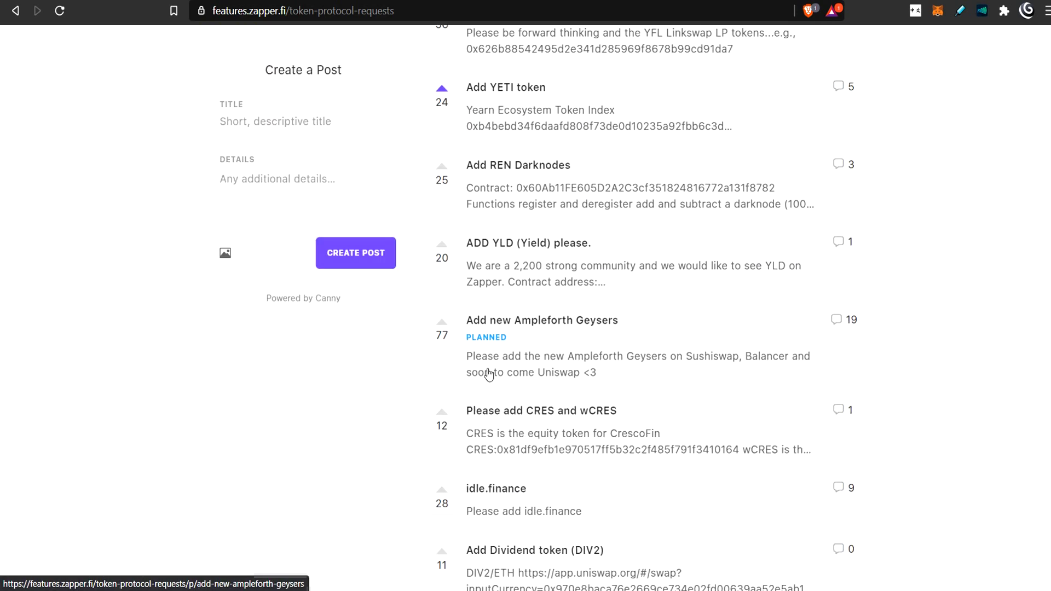
{"action": "scroll", "coordinate": [507, 438], "scroll_direction": "down", "scroll_amount": 5}
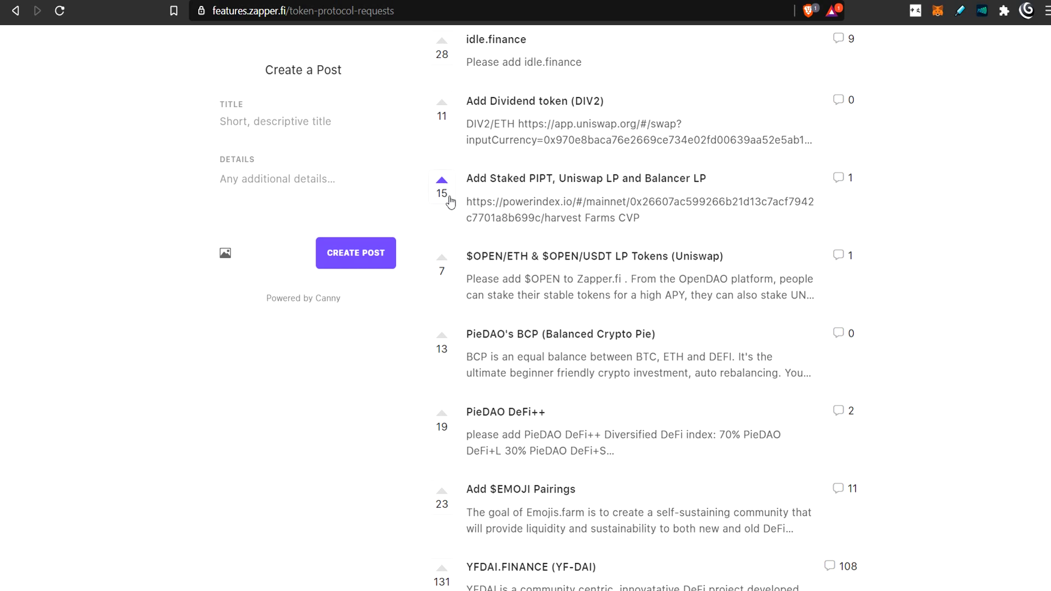
{"action": "scroll", "coordinate": [734, 317], "scroll_direction": "up", "scroll_amount": 14}
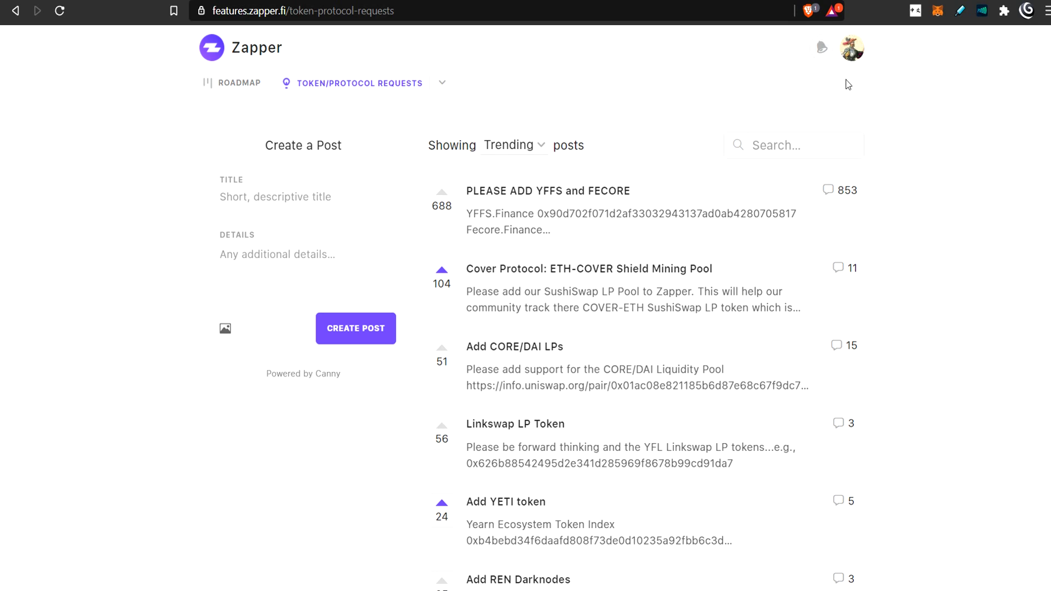
{"action": "scroll", "coordinate": [609, 410], "scroll_direction": "down", "scroll_amount": 10}
{"action": "scroll", "coordinate": [609, 410], "scroll_direction": "down", "scroll_amount": 8}
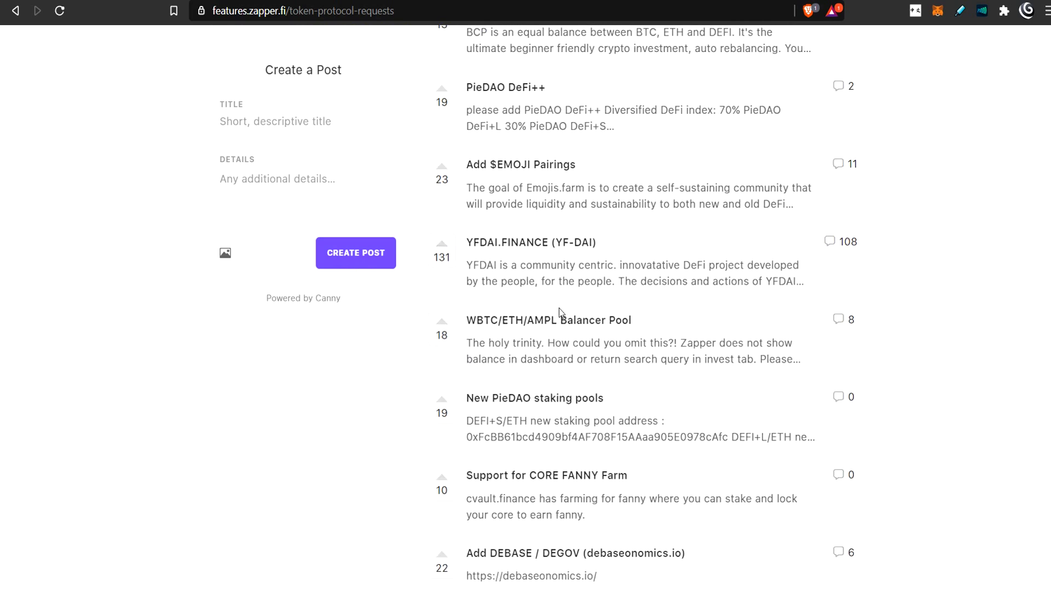
{"action": "scroll", "coordinate": [593, 377], "scroll_direction": "down", "scroll_amount": 1}
{"action": "scroll", "coordinate": [601, 419], "scroll_direction": "down", "scroll_amount": 5}
{"action": "scroll", "coordinate": [602, 410], "scroll_direction": "up", "scroll_amount": 8}
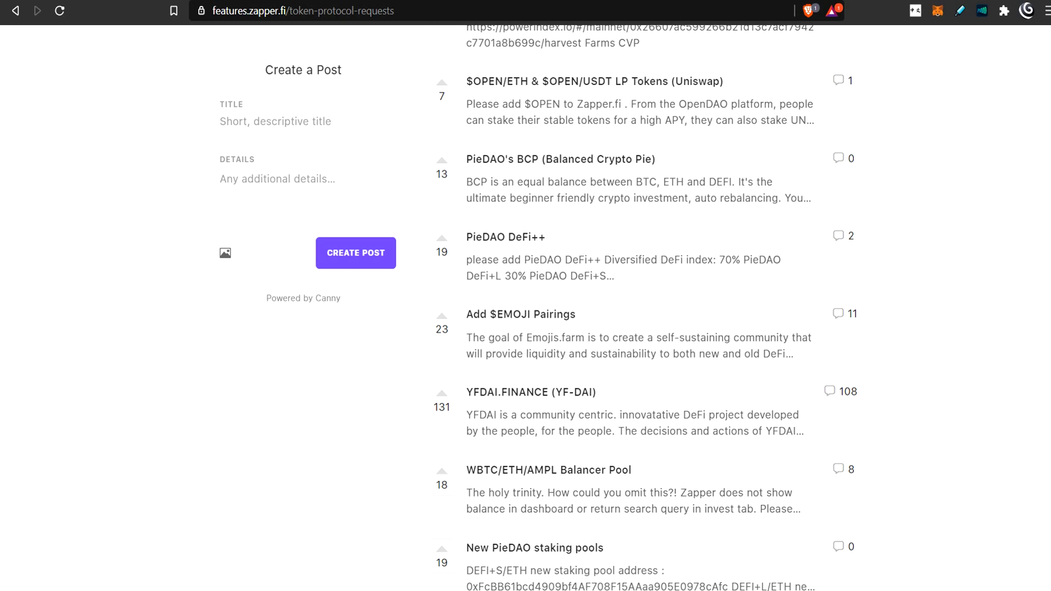
{"action": "key", "text": "ctrl+Tab"}
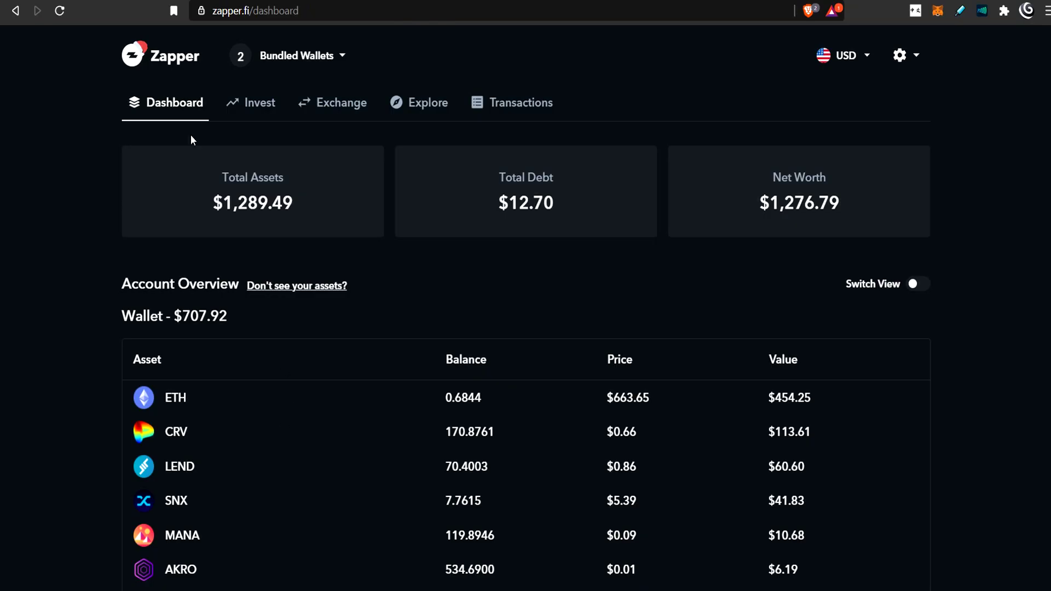
Scan the Dashboard asset table, then bring up Invest and scroll its investments and staking opportunities.
{"action": "scroll", "coordinate": [307, 370], "scroll_direction": "down", "scroll_amount": 5}
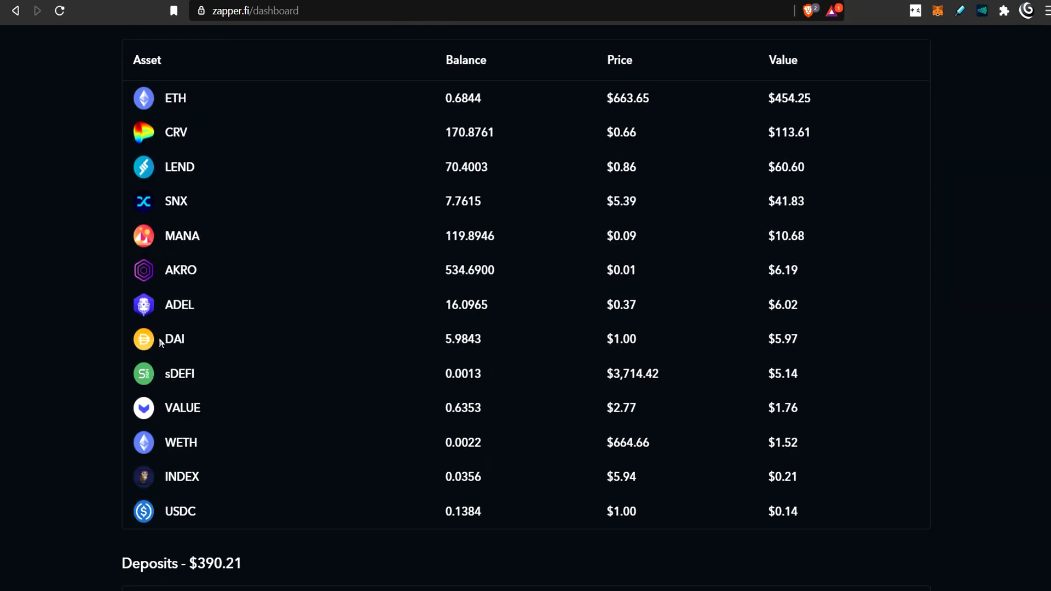
{"action": "scroll", "coordinate": [232, 226], "scroll_direction": "up", "scroll_amount": 5}
{"action": "key", "text": "ctrl+Tab"}
{"action": "key", "text": "ctrl+Tab"}
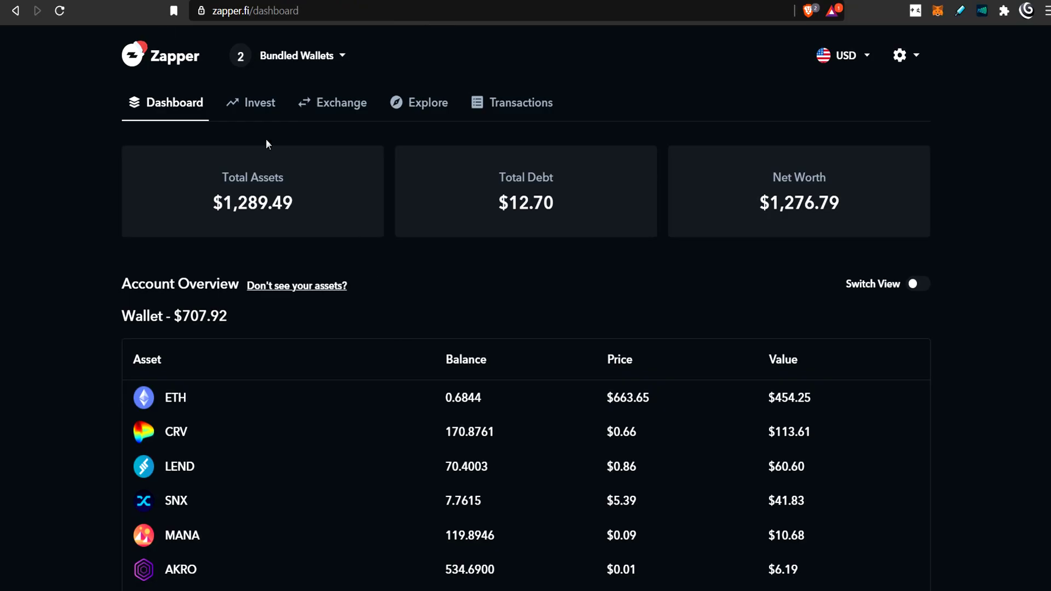
{"action": "left_click", "coordinate": [257, 105]}
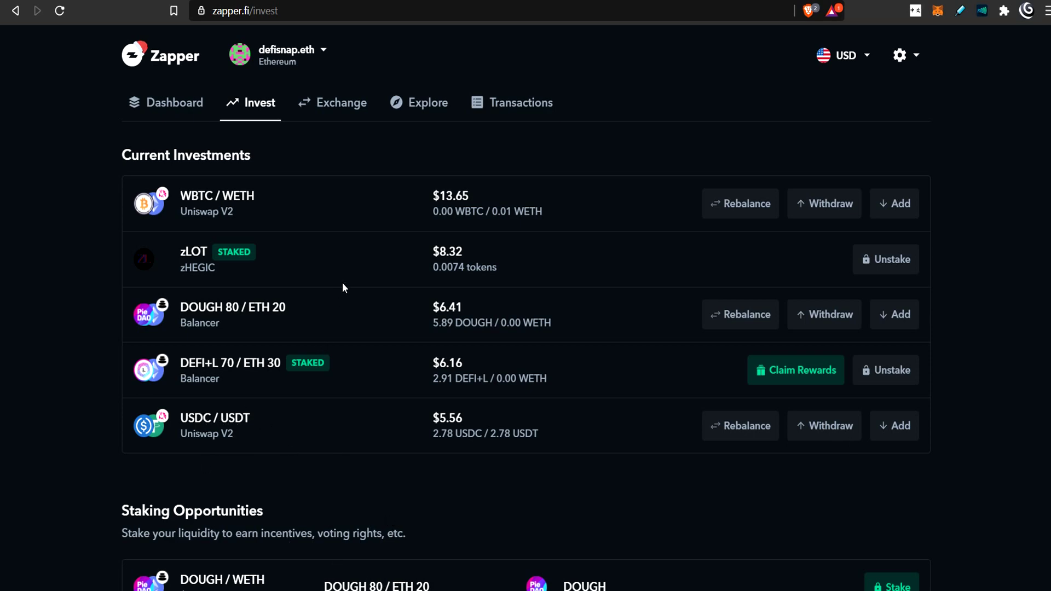
{"action": "scroll", "coordinate": [383, 383], "scroll_direction": "down", "scroll_amount": 10}
{"action": "scroll", "coordinate": [394, 388], "scroll_direction": "up", "scroll_amount": 10}
On Exchange, set up a swap of the full ETH balance into AKRO.
{"action": "left_click", "coordinate": [352, 109]}
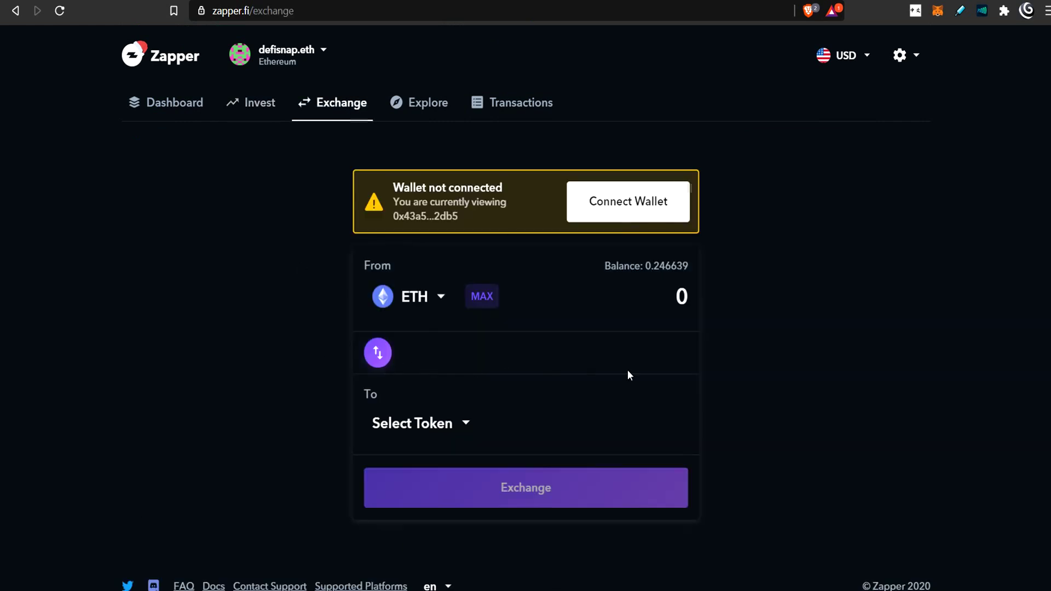
{"action": "scroll", "coordinate": [449, 478], "scroll_direction": "down", "scroll_amount": 1}
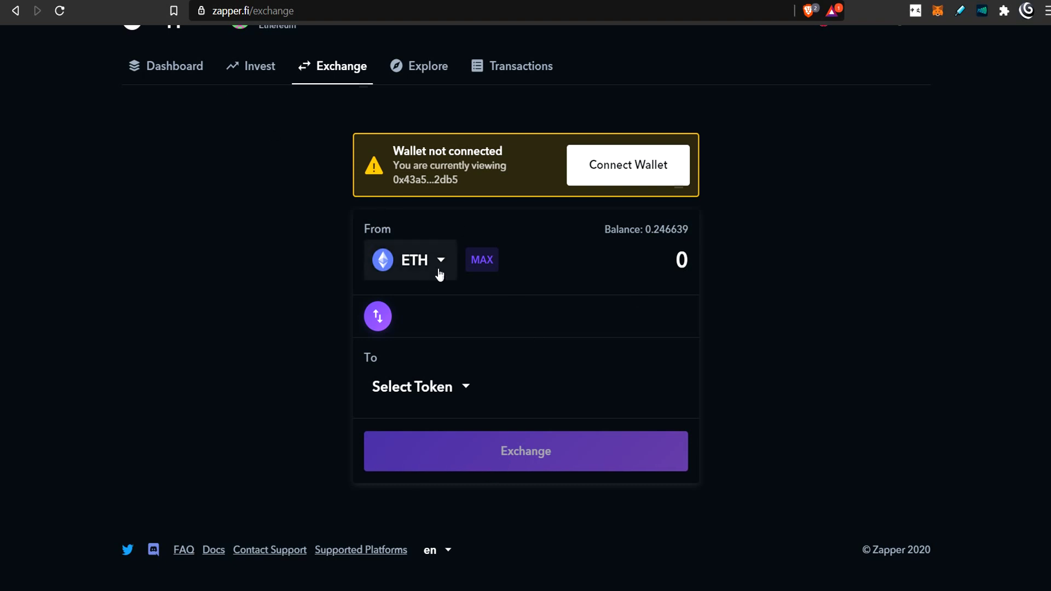
{"action": "left_click", "coordinate": [452, 390]}
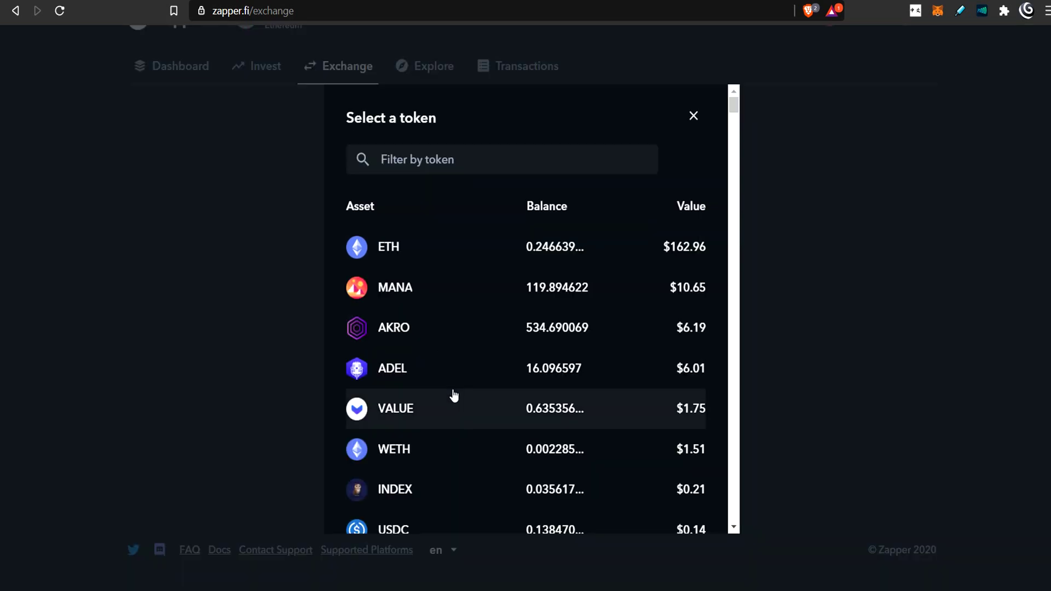
{"action": "left_click", "coordinate": [405, 335]}
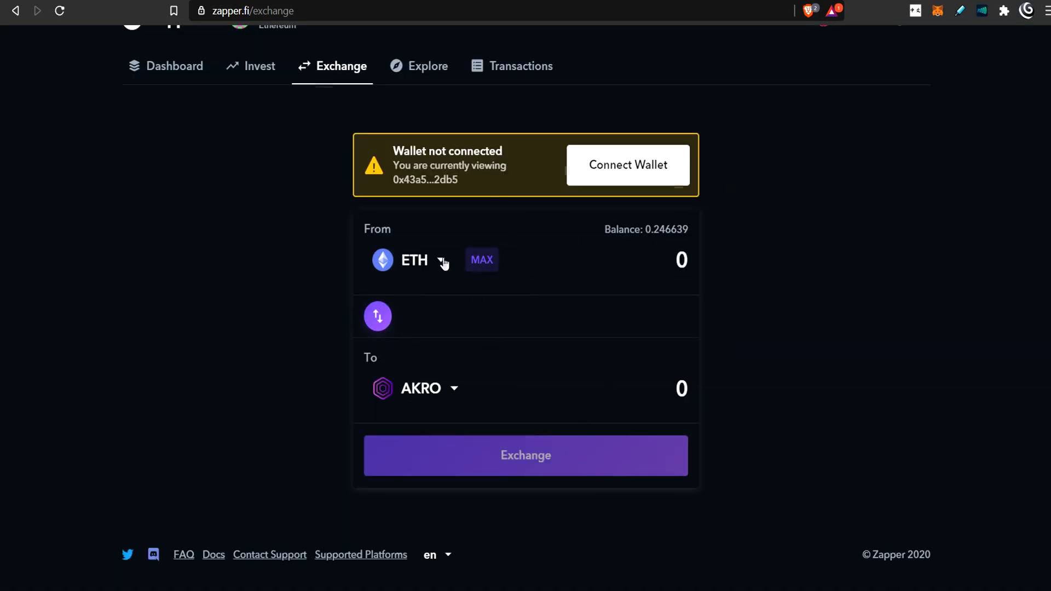
{"action": "left_click", "coordinate": [483, 267]}
Highlight the Uniswap V2 route beneath the 13999.4 AKRO quote.
{"action": "scroll", "coordinate": [387, 467], "scroll_direction": "down", "scroll_amount": 4}
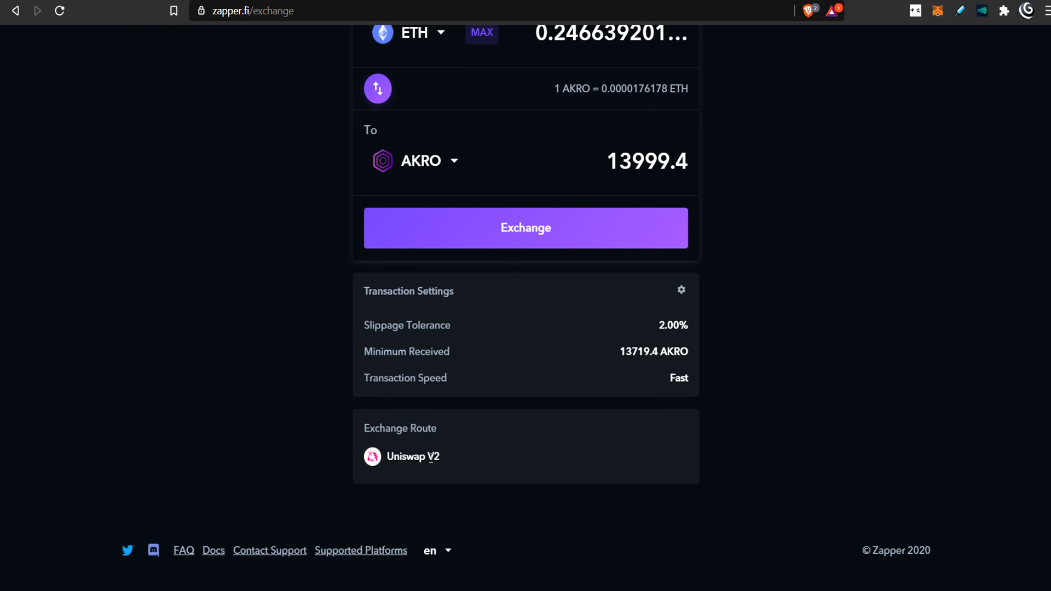
{"action": "left_click_drag", "start_coordinate": [388, 461], "coordinate": [443, 469]}
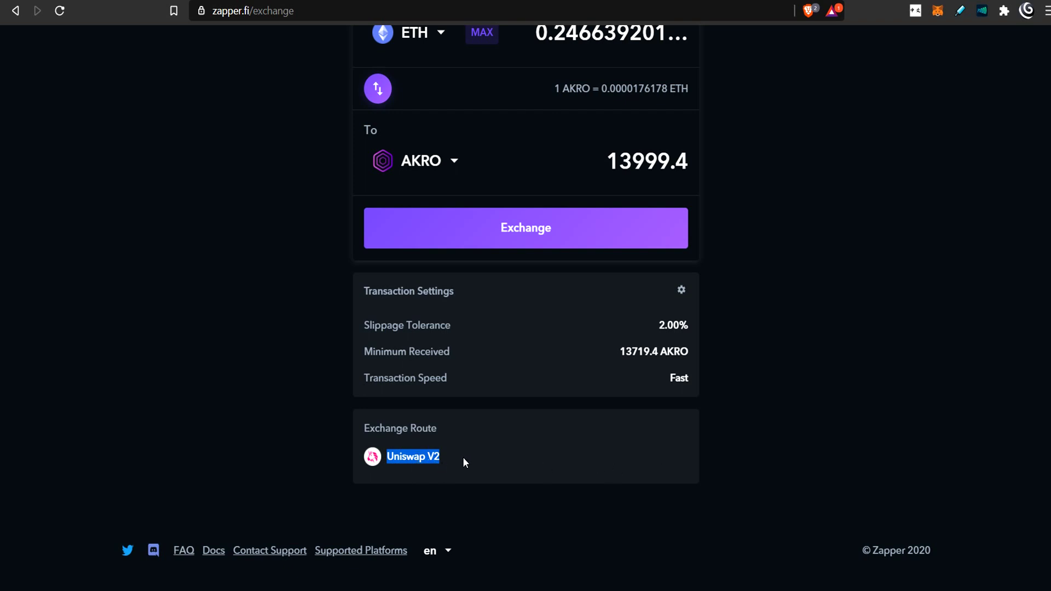
{"action": "scroll", "coordinate": [435, 215], "scroll_direction": "up", "scroll_amount": 1}
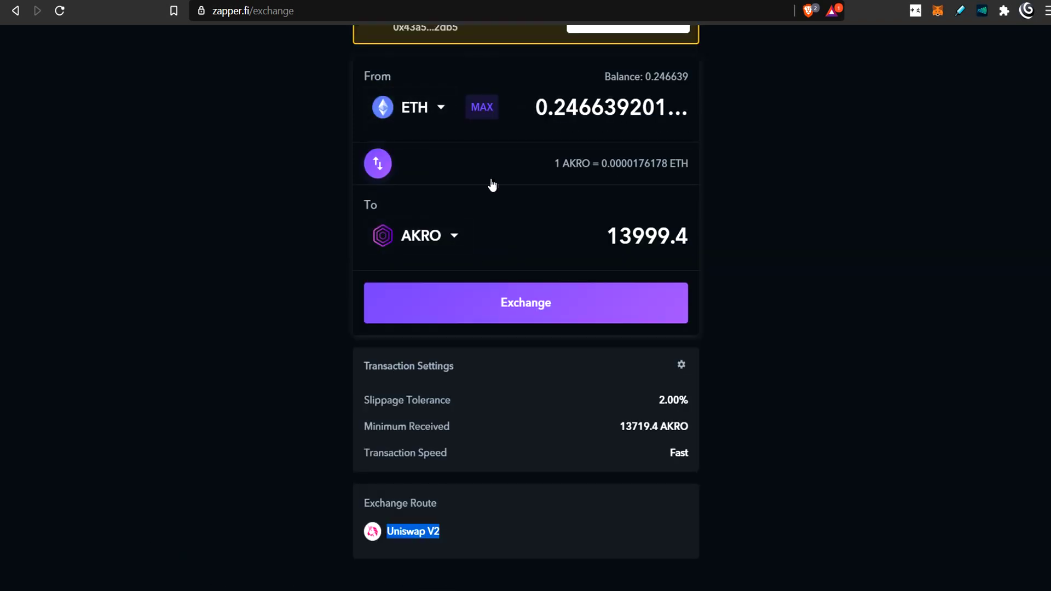
Change the swap's source token from ETH to ADEL and review the quote details.
{"action": "left_click", "coordinate": [431, 112]}
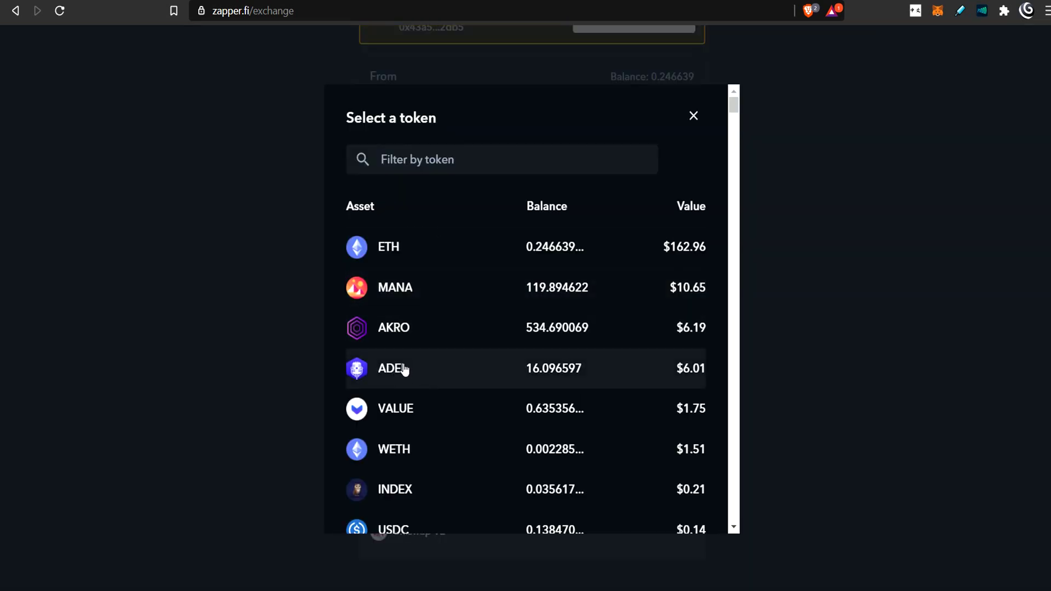
{"action": "left_click", "coordinate": [404, 370]}
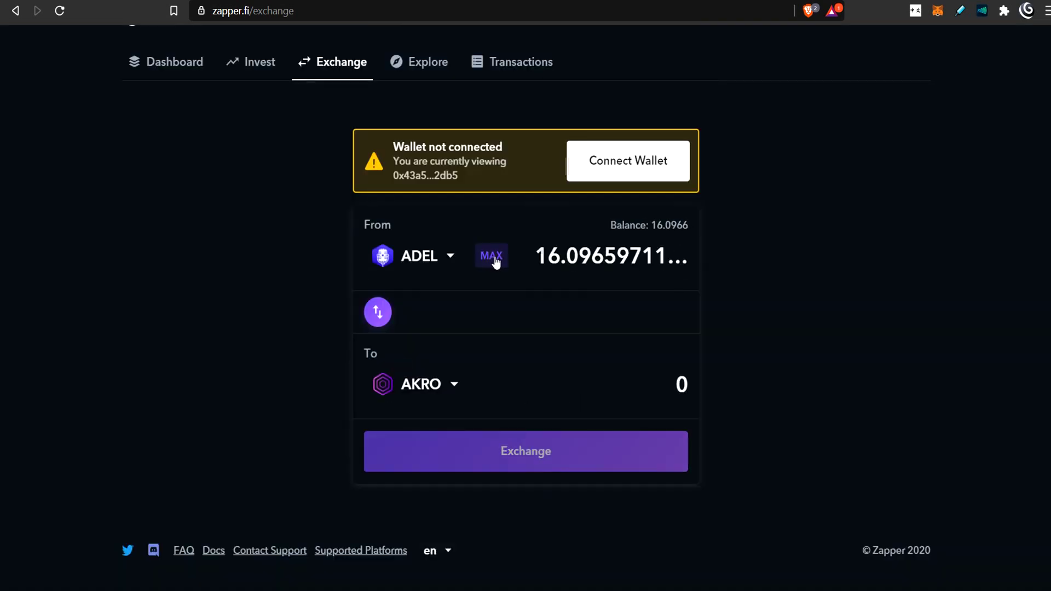
{"action": "scroll", "coordinate": [395, 532], "scroll_direction": "down", "scroll_amount": 3}
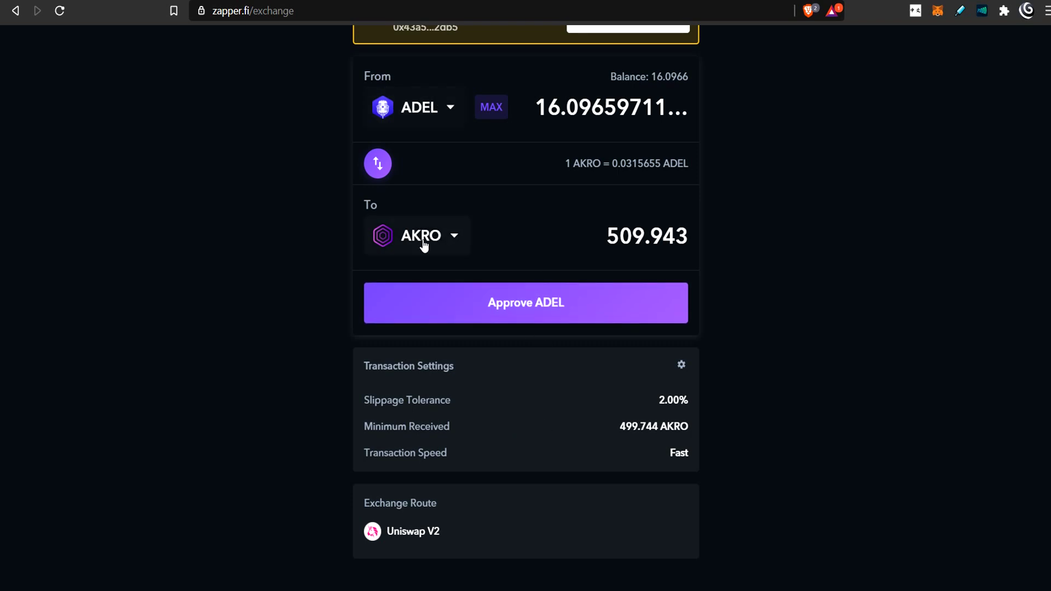
{"action": "scroll", "coordinate": [544, 338], "scroll_direction": "up", "scroll_amount": 3}
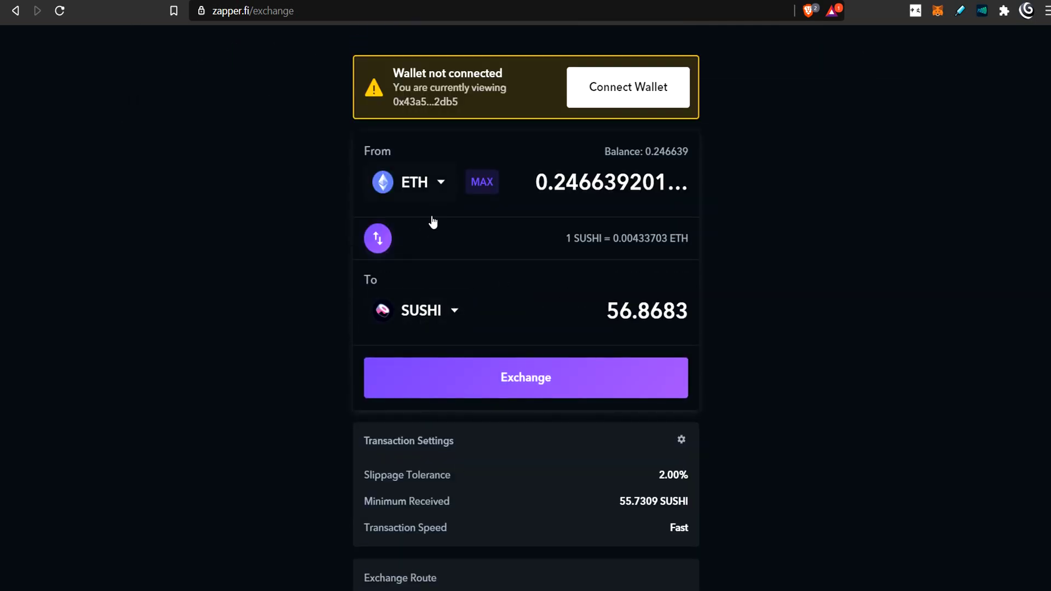
{"action": "scroll", "coordinate": [449, 414], "scroll_direction": "down", "scroll_amount": 3}
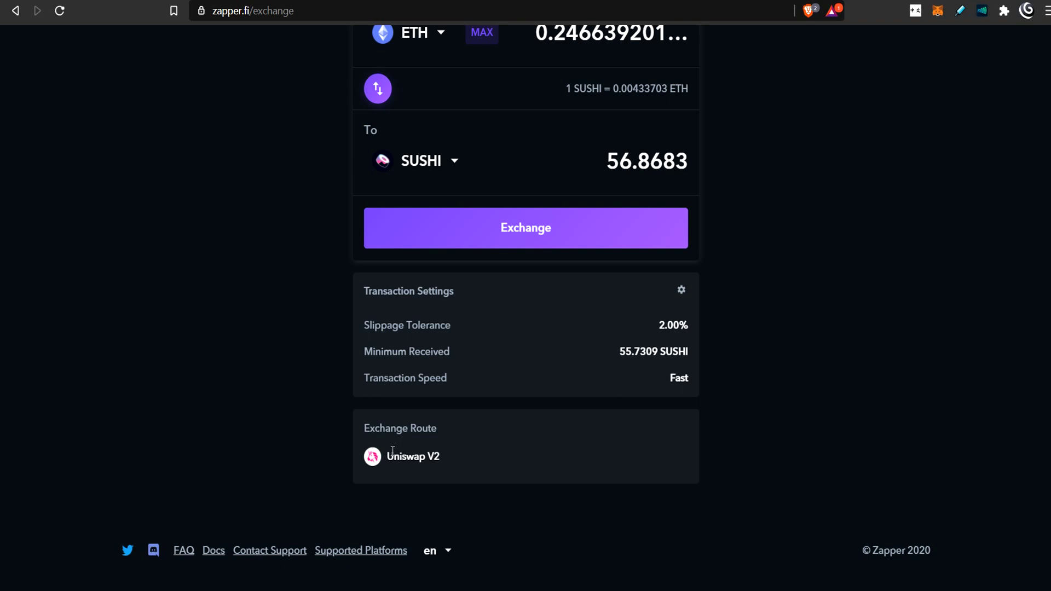
{"action": "mouse_move", "coordinate": [392, 450]}
{"action": "left_mouse_down"}
{"action": "mouse_move", "coordinate": [448, 450]}
{"action": "mouse_move", "coordinate": [390, 463]}
{"action": "left_mouse_up"}
{"action": "scroll", "coordinate": [501, 405], "scroll_direction": "up", "scroll_amount": 1}
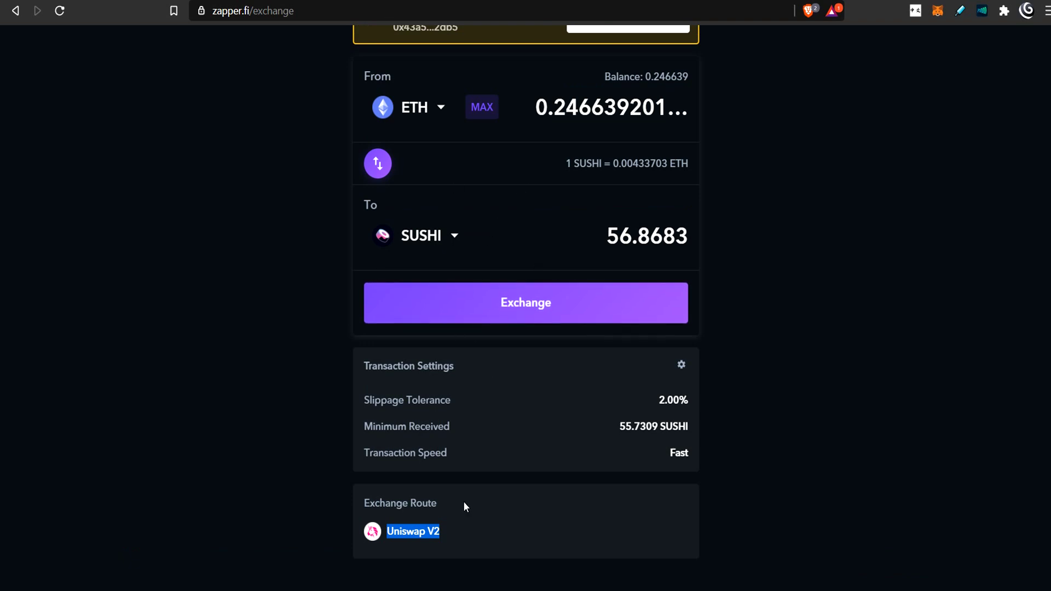
{"action": "left_click", "coordinate": [445, 530]}
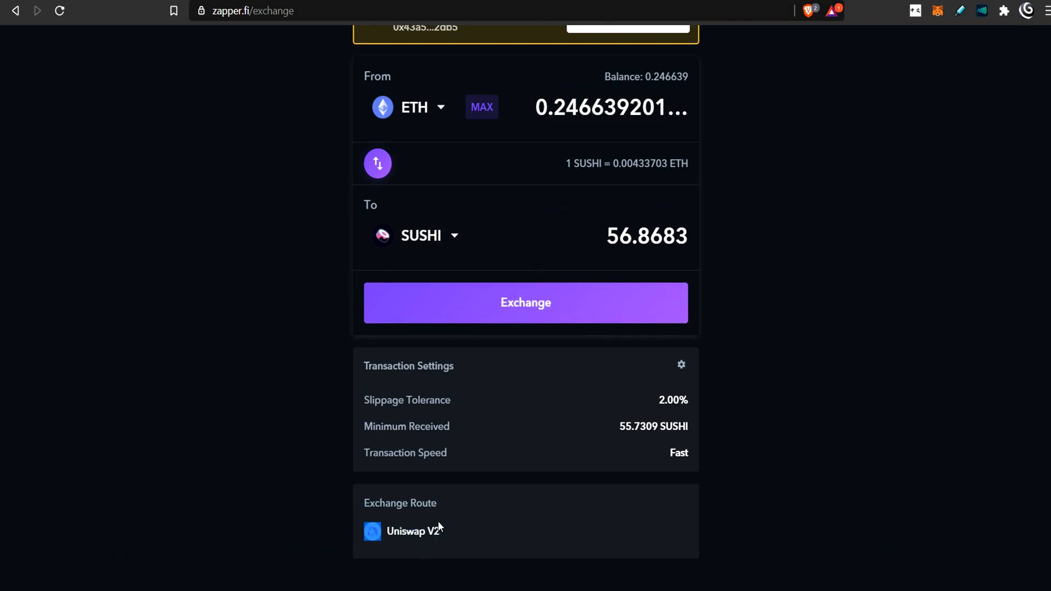
{"action": "left_click_drag", "start_coordinate": [462, 537], "coordinate": [394, 529]}
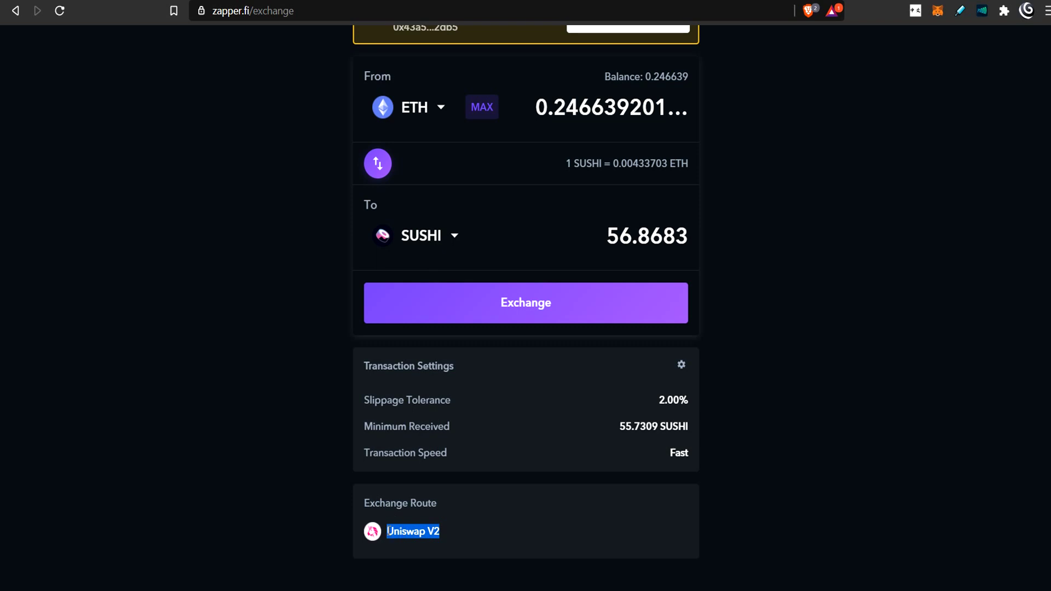
{"action": "left_click", "coordinate": [458, 529]}
{"action": "scroll", "coordinate": [732, 514], "scroll_direction": "up", "scroll_amount": 4}
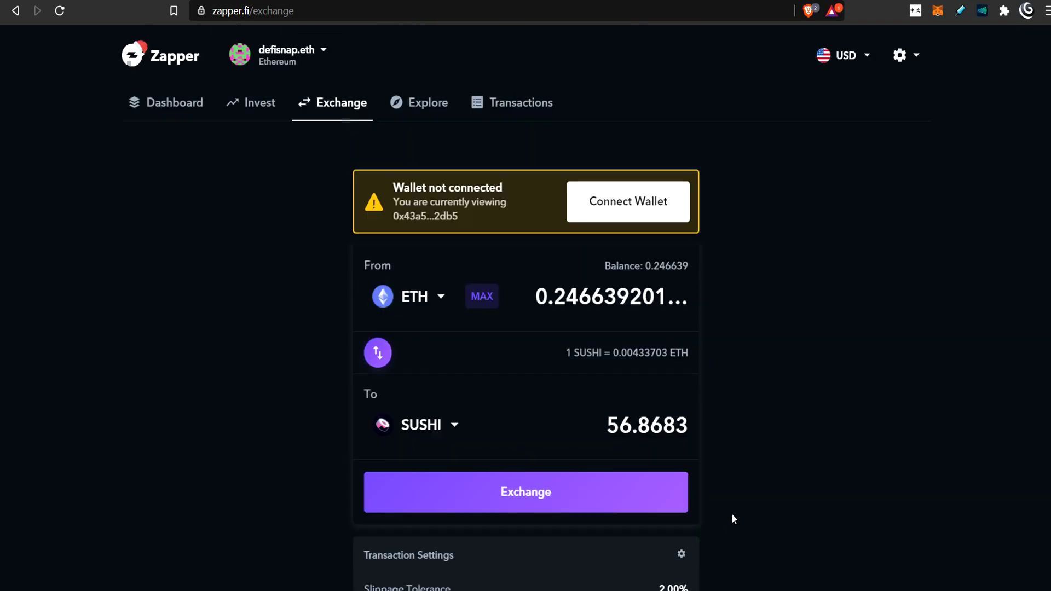
View the Balancer and then Rari protocol holdings from the Explore list.
{"action": "left_click", "coordinate": [419, 109]}
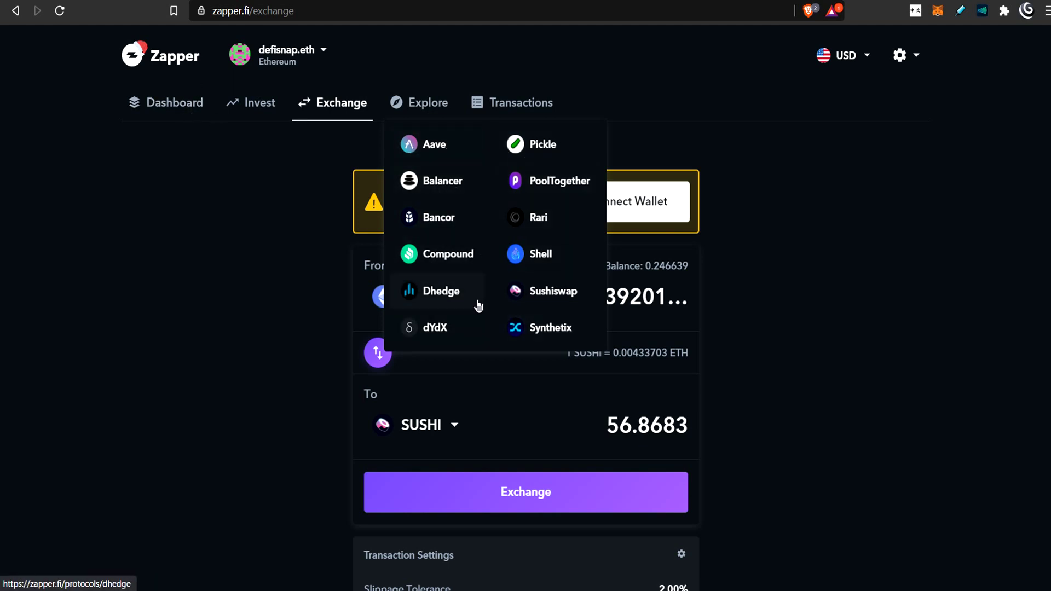
{"action": "left_click", "coordinate": [445, 181]}
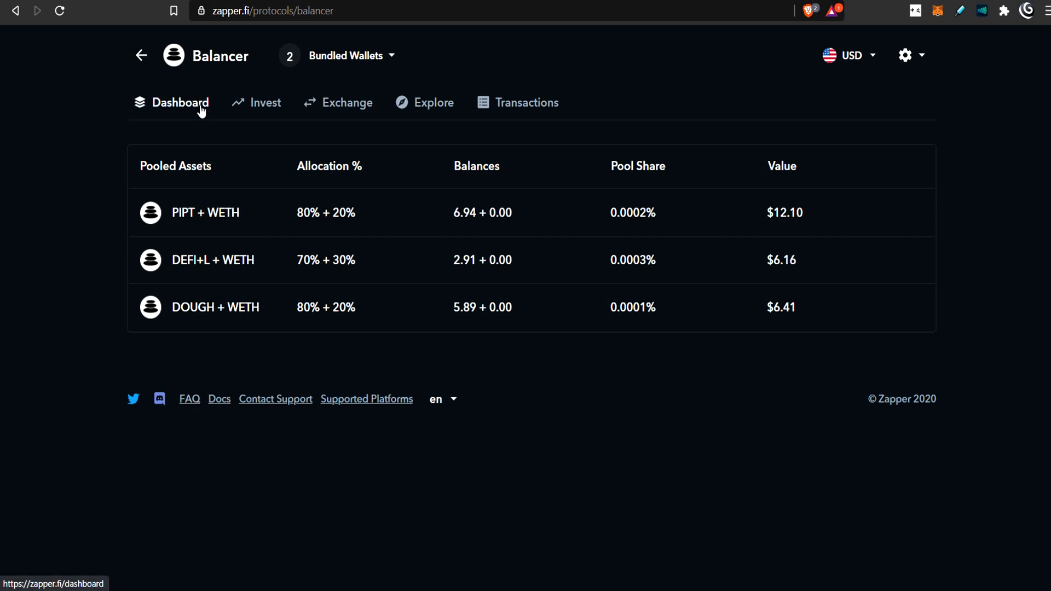
{"action": "mouse_move", "coordinate": [434, 108]}
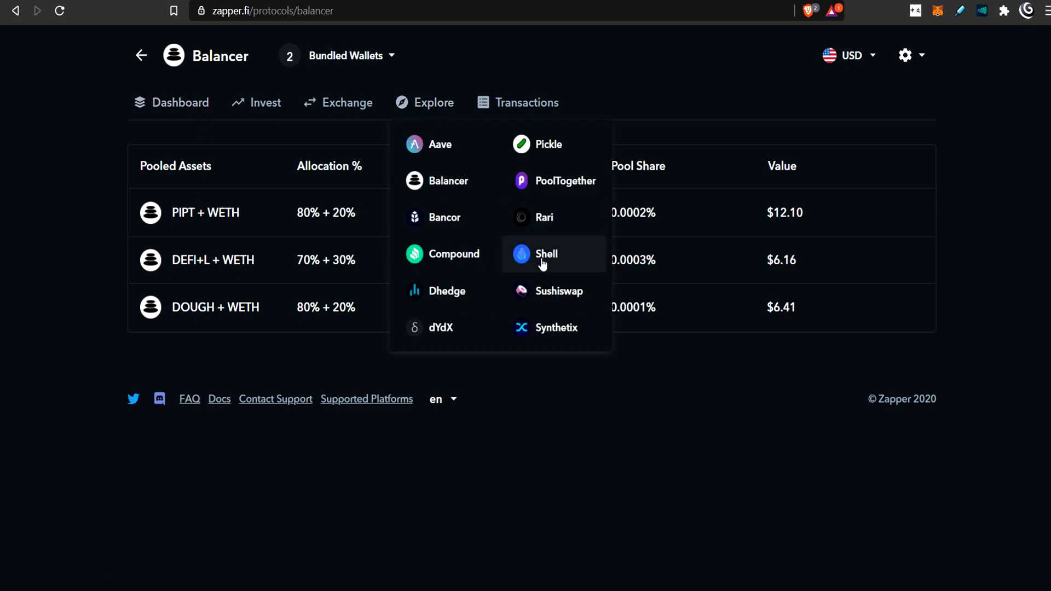
{"action": "left_click", "coordinate": [541, 218]}
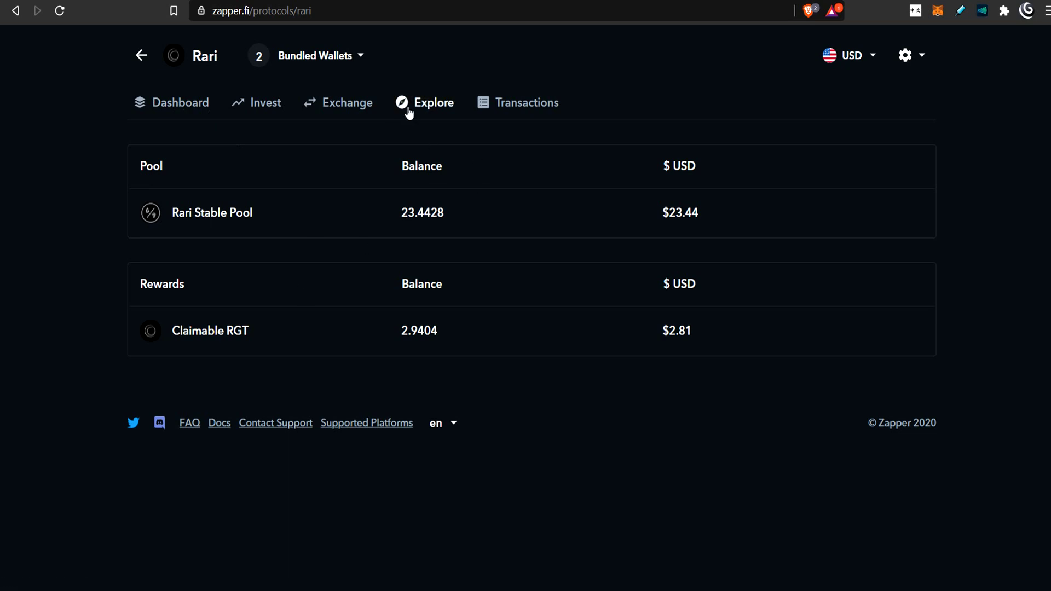
View the Pickle protocol holdings, then the empty Transactions history.
{"action": "left_click", "coordinate": [430, 103]}
{"action": "left_click", "coordinate": [513, 151]}
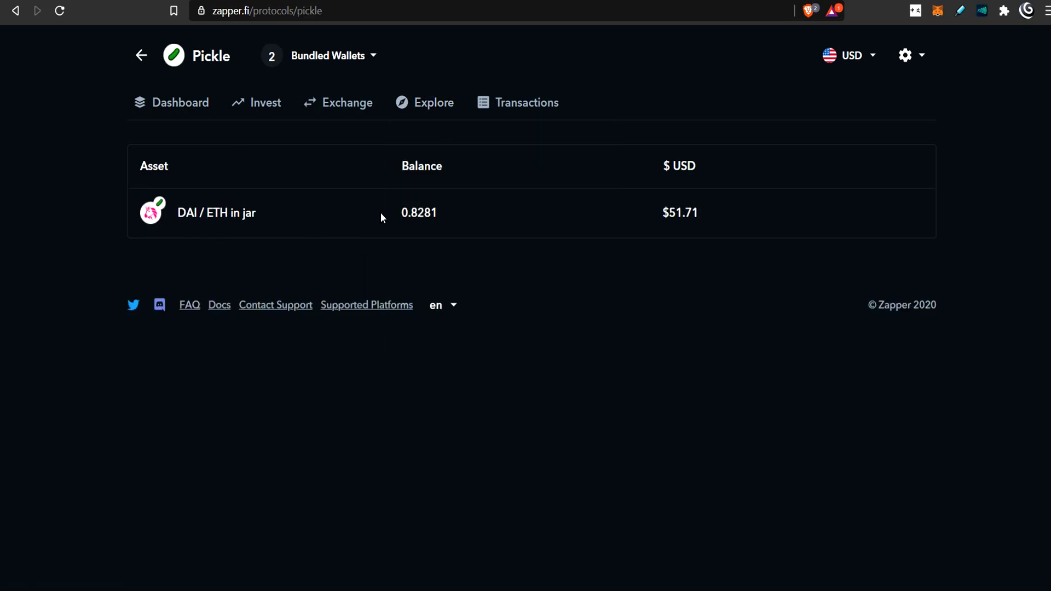
{"action": "left_click", "coordinate": [544, 109]}
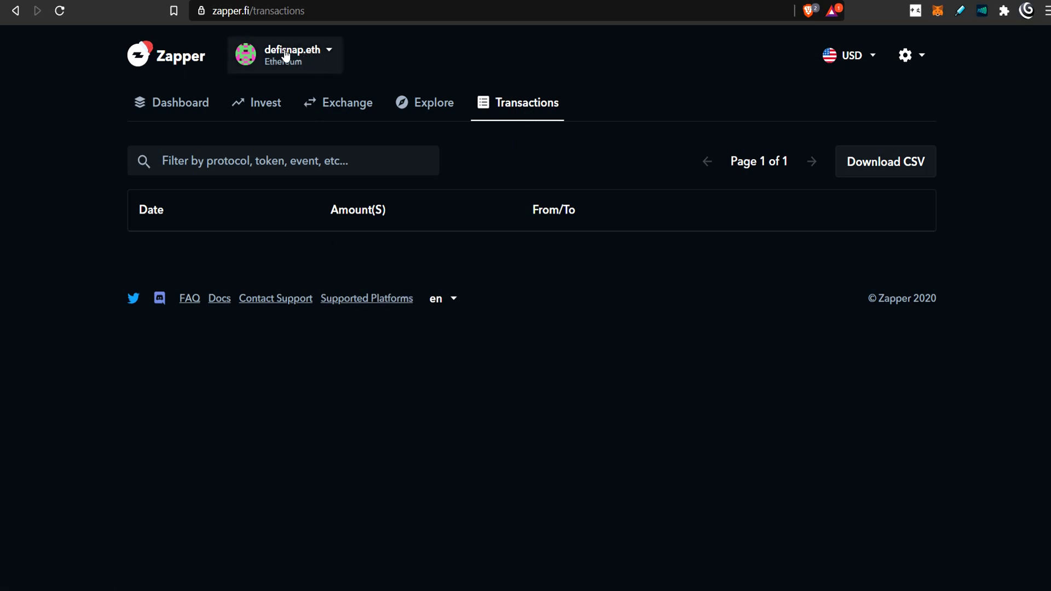
Switch the history to the connected wallet and scroll its DAI receives, sends and exchanges.
{"action": "left_click", "coordinate": [328, 54]}
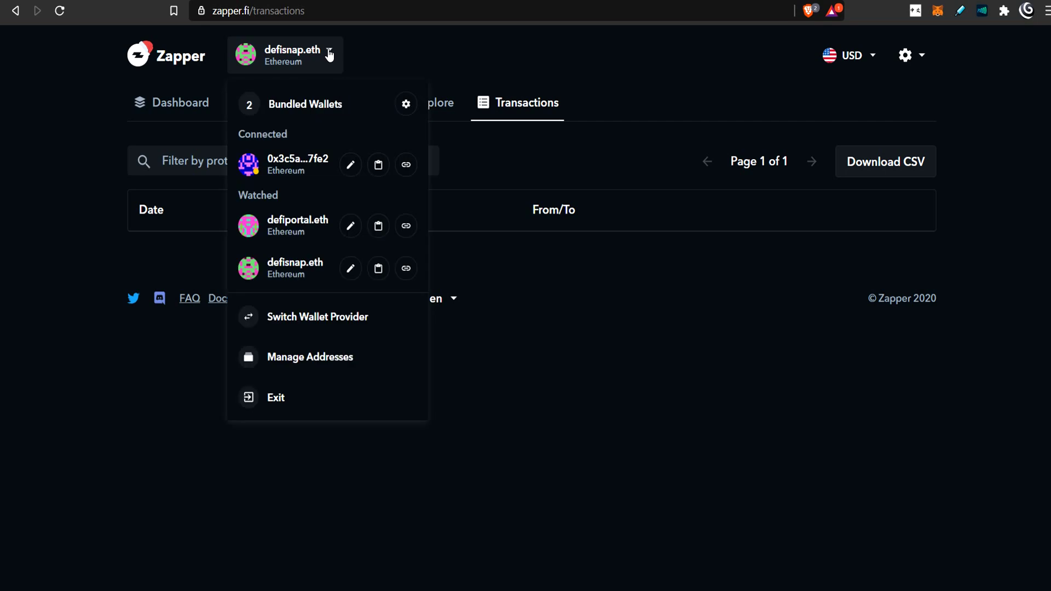
{"action": "left_click", "coordinate": [284, 162]}
{"action": "scroll", "coordinate": [472, 232], "scroll_direction": "down", "scroll_amount": 7}
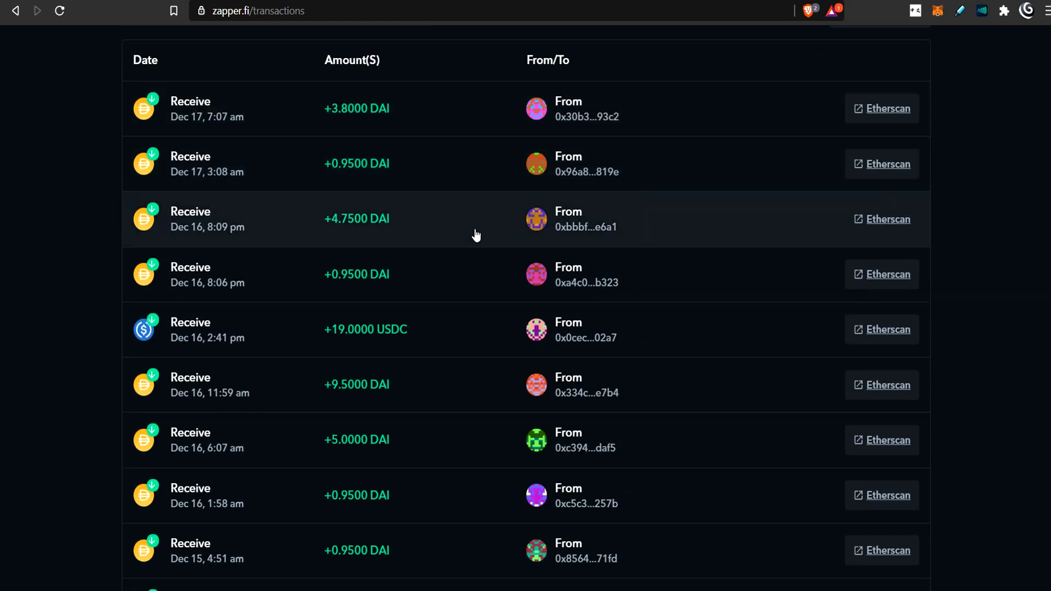
{"action": "scroll", "coordinate": [475, 235], "scroll_direction": "up", "scroll_amount": 5}
{"action": "scroll", "coordinate": [476, 236], "scroll_direction": "down", "scroll_amount": 5}
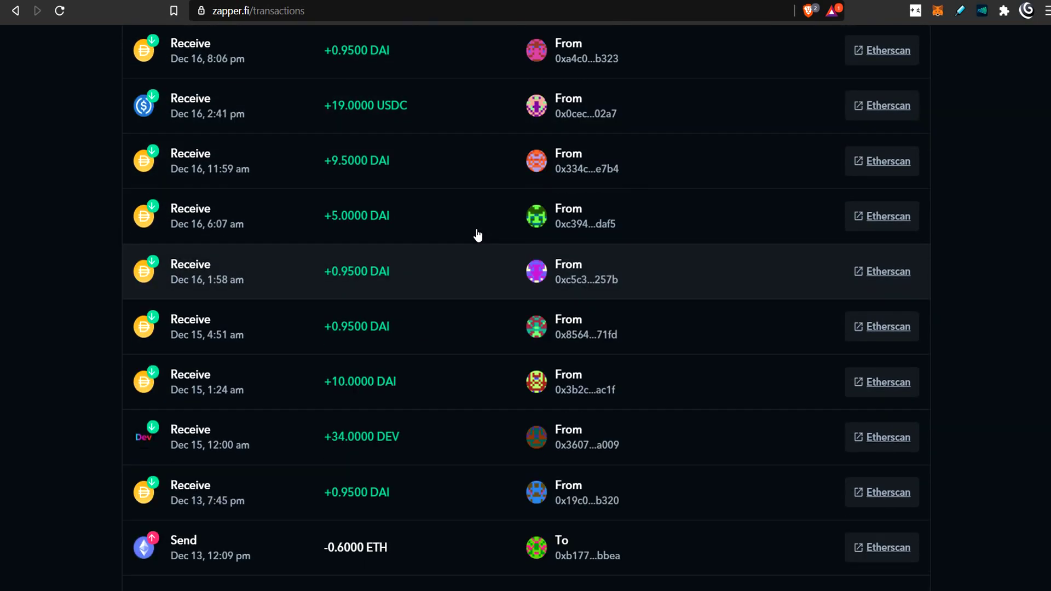
{"action": "scroll", "coordinate": [476, 234], "scroll_direction": "up", "scroll_amount": 7}
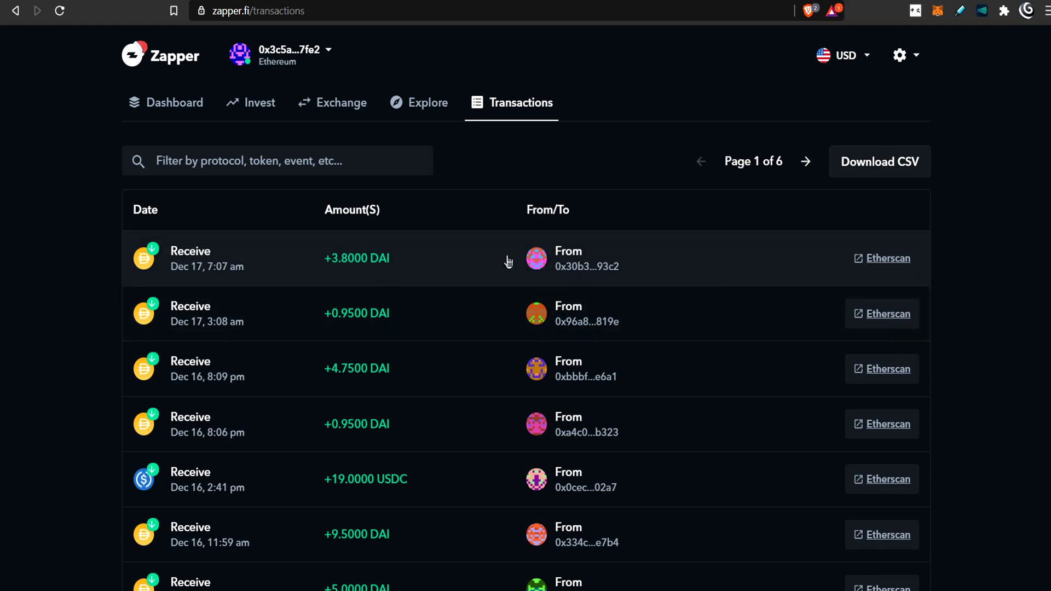
{"action": "scroll", "coordinate": [378, 312], "scroll_direction": "down", "scroll_amount": 3}
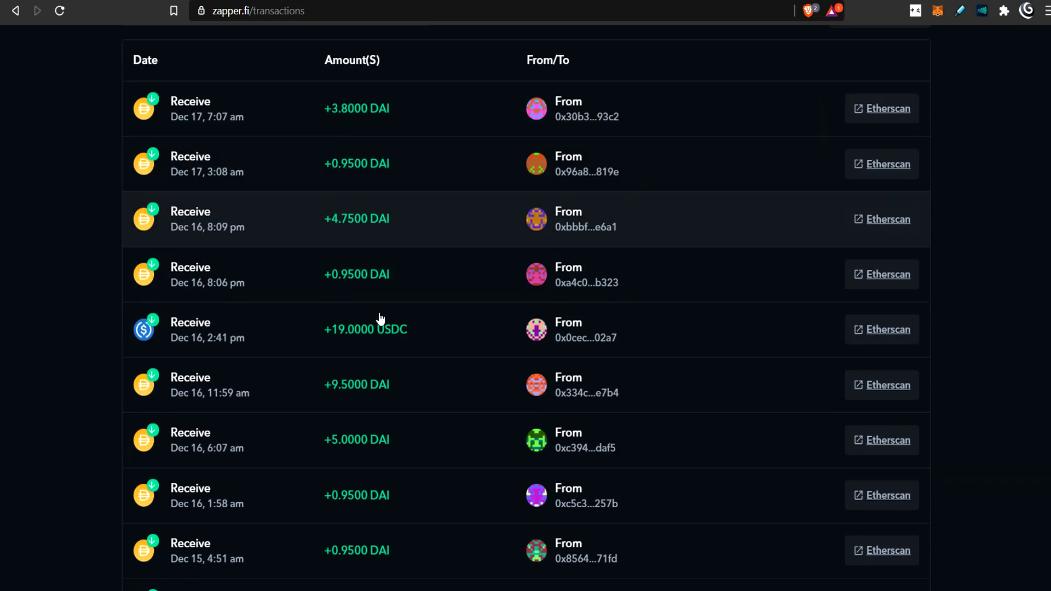
{"action": "scroll", "coordinate": [380, 319], "scroll_direction": "up", "scroll_amount": 2}
{"action": "scroll", "coordinate": [380, 319], "scroll_direction": "up", "scroll_amount": 1}
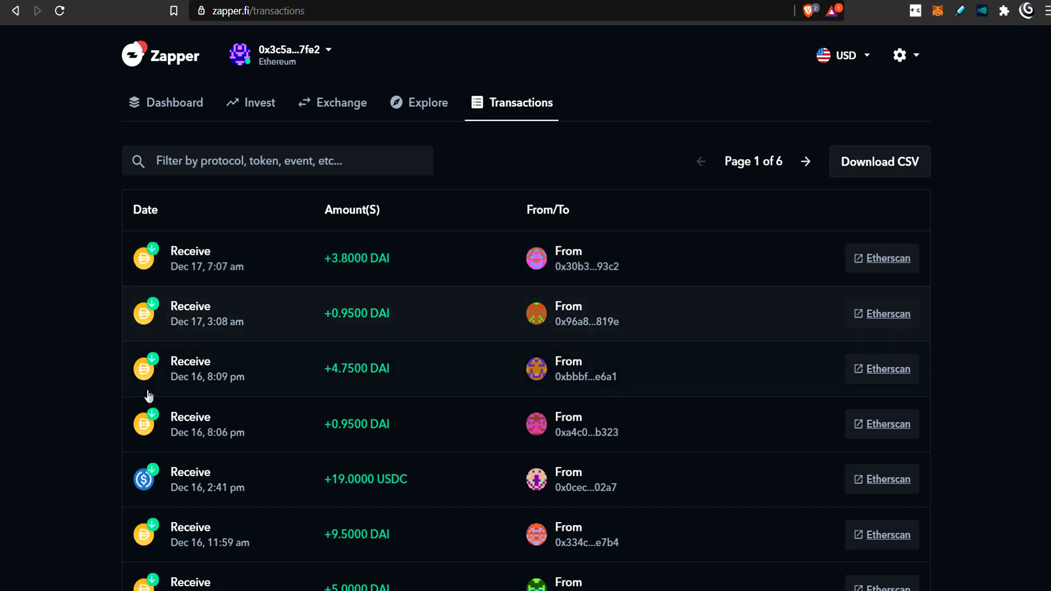
{"action": "scroll", "coordinate": [157, 438], "scroll_direction": "down", "scroll_amount": 10}
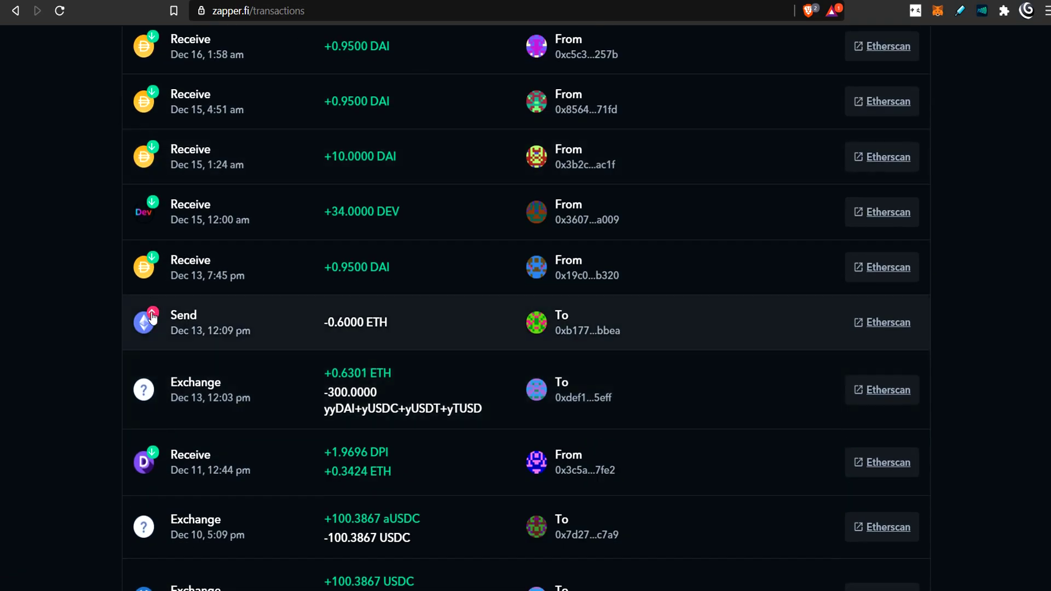
{"action": "scroll", "coordinate": [209, 312], "scroll_direction": "up", "scroll_amount": 10}
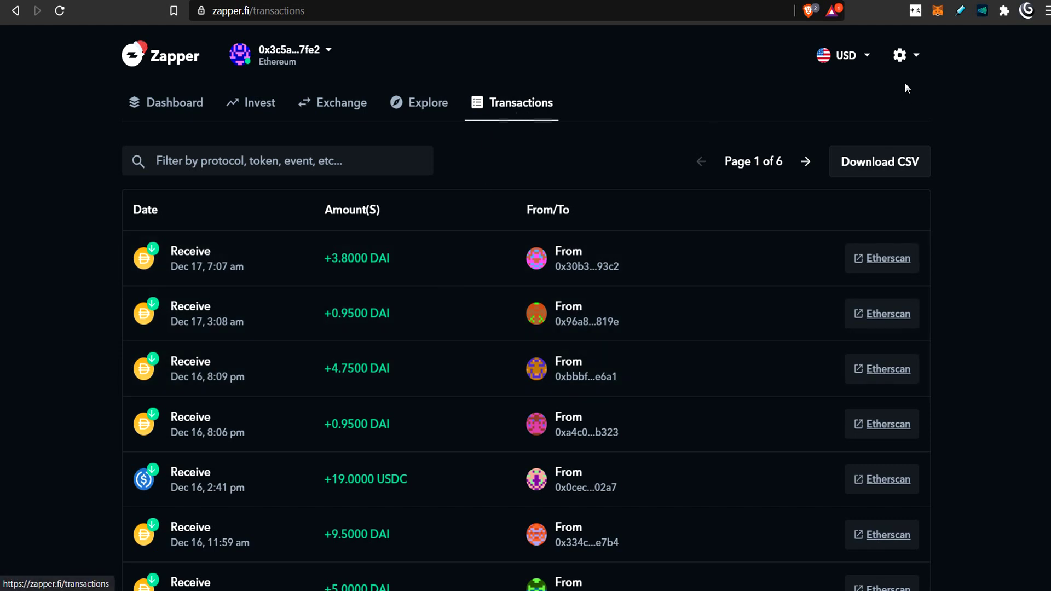
Export the wallet's transaction history as a CSV file.
{"action": "left_click", "coordinate": [911, 172]}
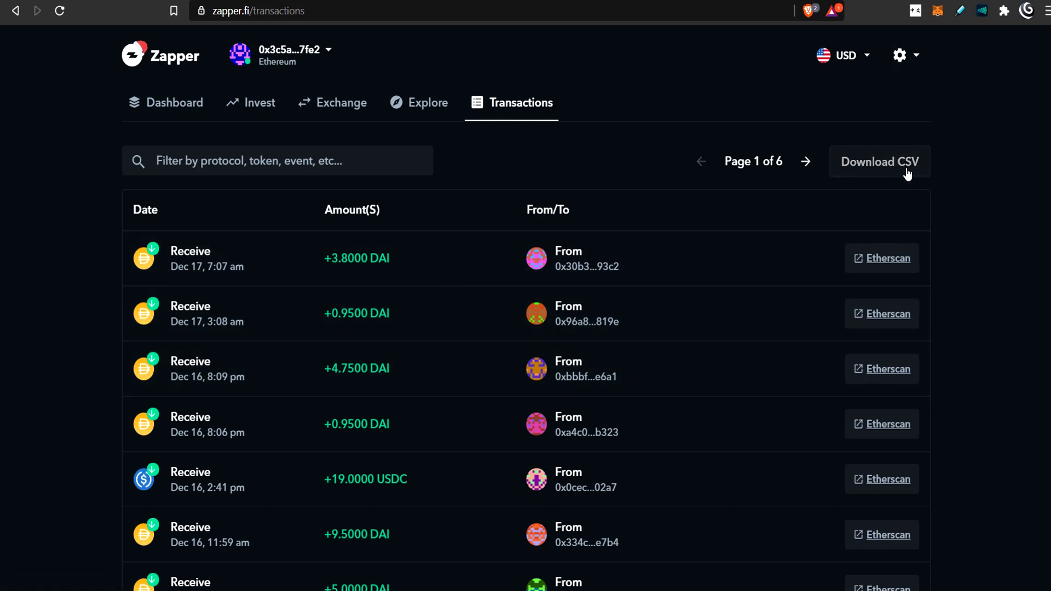
{"action": "scroll", "coordinate": [408, 300], "scroll_direction": "down", "scroll_amount": 12}
{"action": "scroll", "coordinate": [408, 288], "scroll_direction": "up", "scroll_amount": 12}
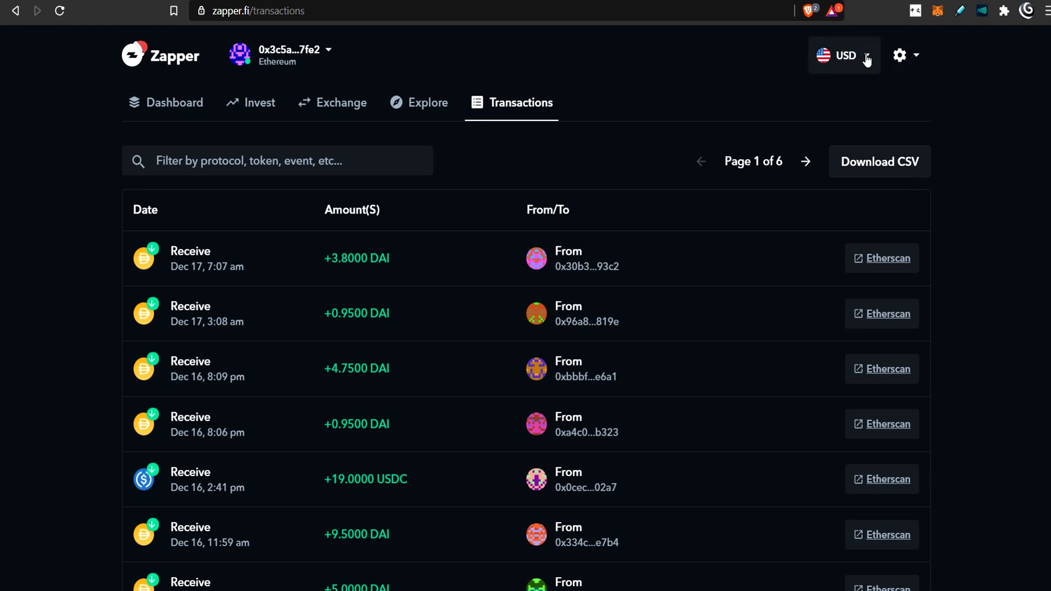
Choose Standard 93 Gwei gas, then toggle the theme to light and back to dark.
{"action": "left_click", "coordinate": [900, 55]}
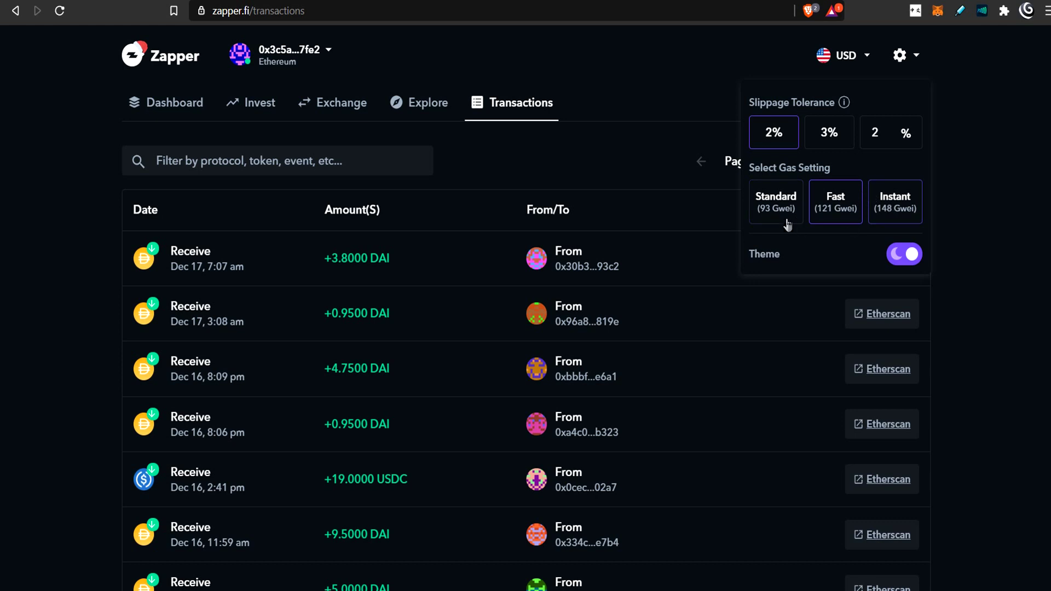
{"action": "left_click", "coordinate": [788, 220]}
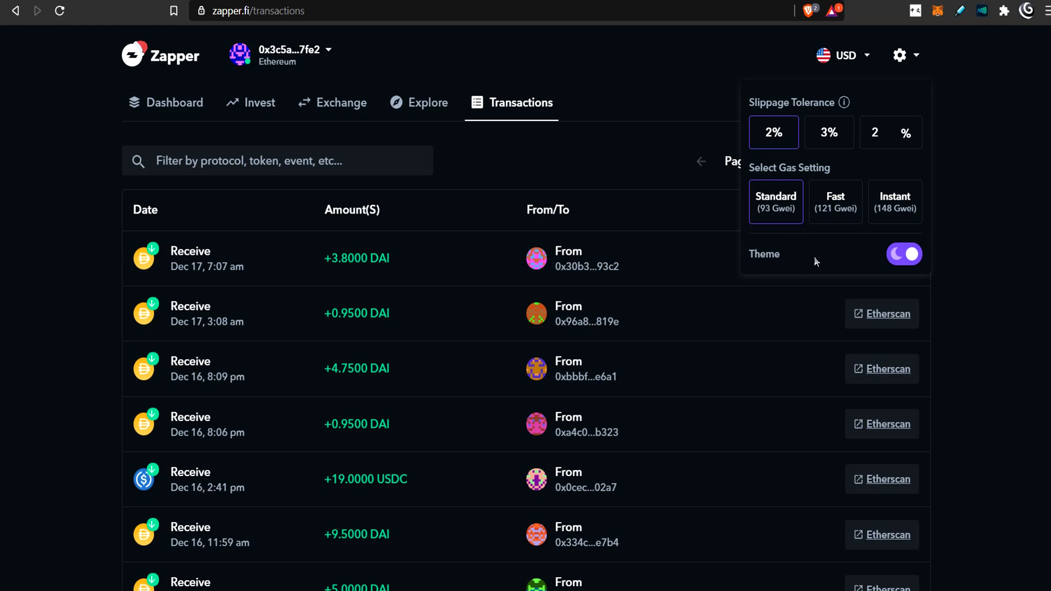
{"action": "left_click", "coordinate": [906, 256]}
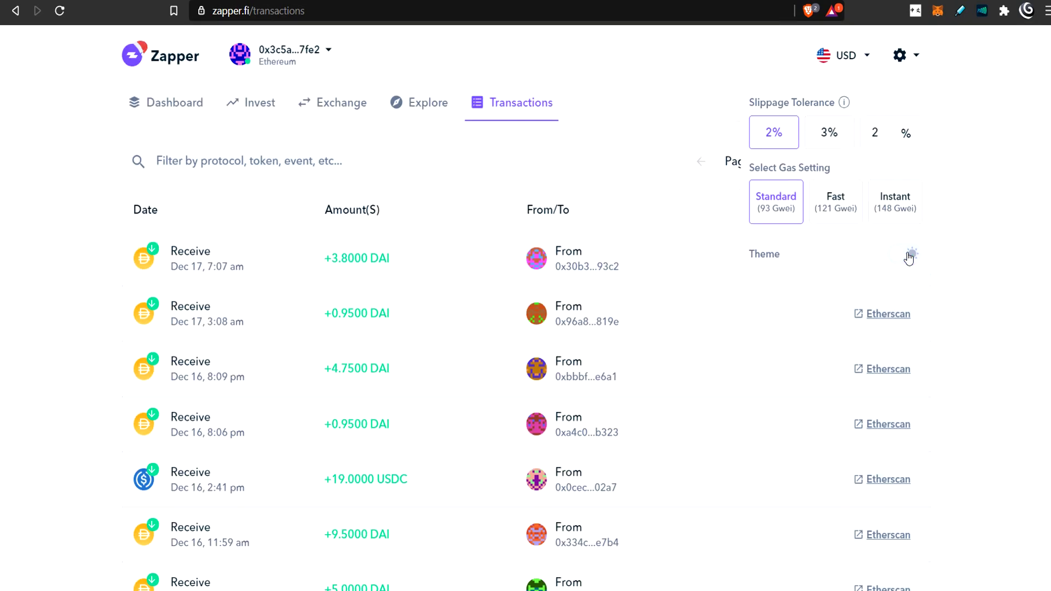
{"action": "left_click", "coordinate": [909, 254]}
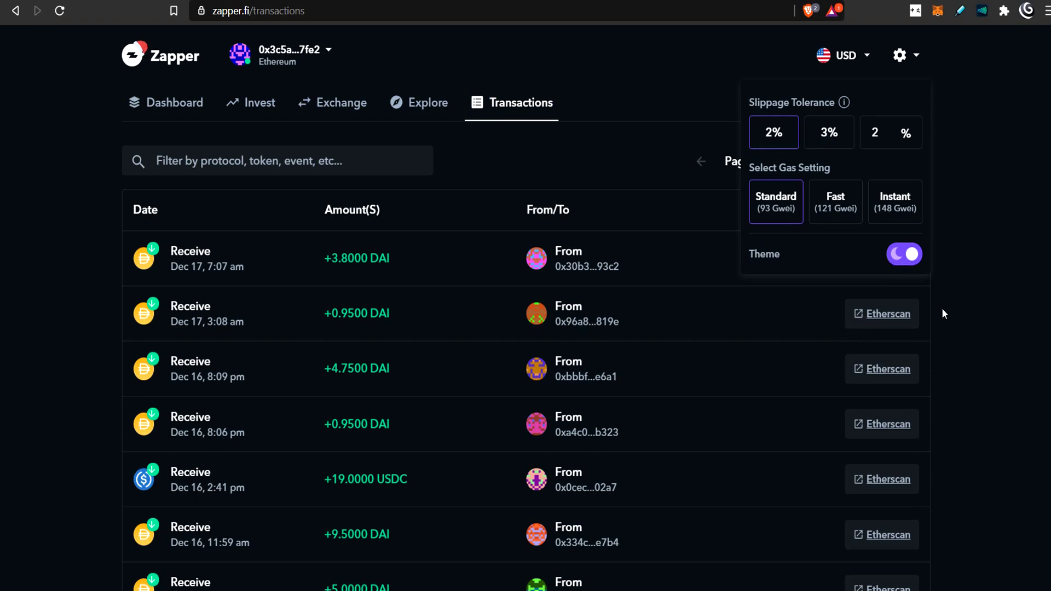
{"action": "scroll", "coordinate": [647, 327], "scroll_direction": "down", "scroll_amount": 10}
{"action": "scroll", "coordinate": [647, 327], "scroll_direction": "down", "scroll_amount": 5}
Close Zapper's settings, dismiss Gitcoin notifications and scroll the snack-sandwich grant page.
{"action": "left_click", "coordinate": [54, 209]}
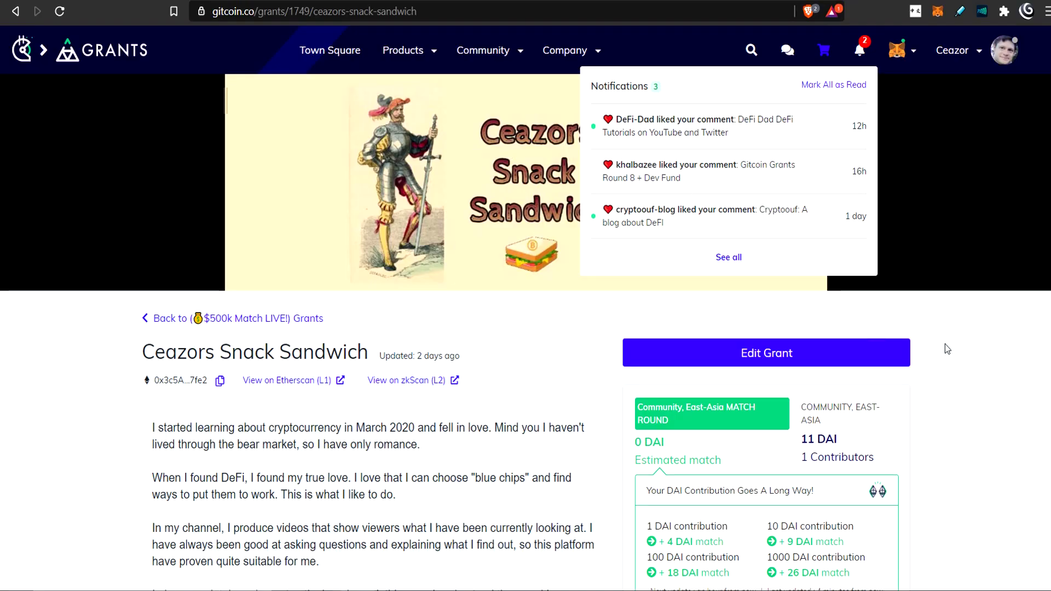
{"action": "left_click", "coordinate": [946, 344]}
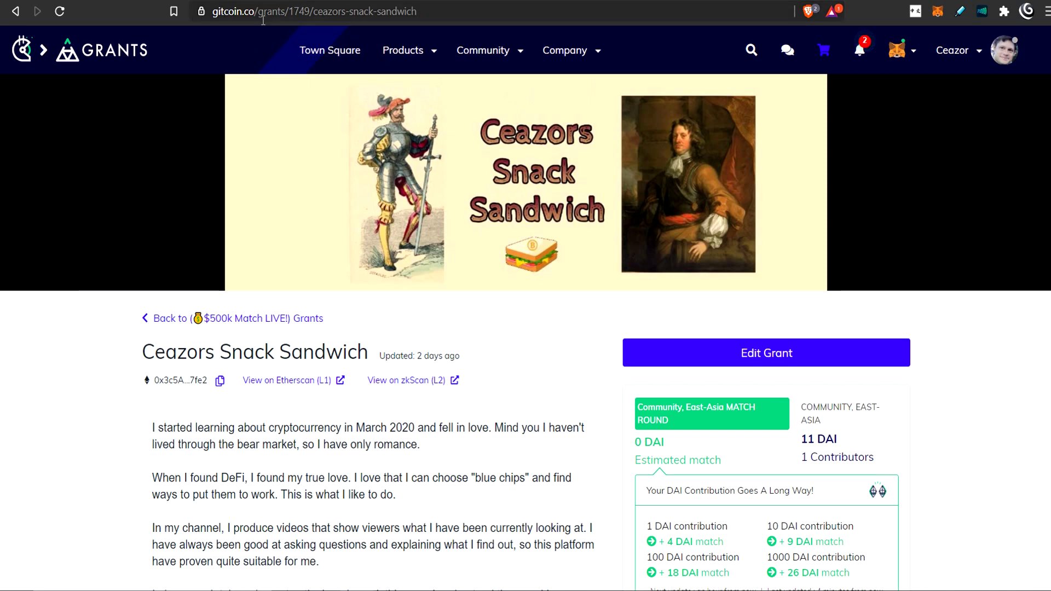
{"action": "scroll", "coordinate": [659, 222], "scroll_direction": "down", "scroll_amount": 3}
{"action": "scroll", "coordinate": [662, 229], "scroll_direction": "up", "scroll_amount": 3}
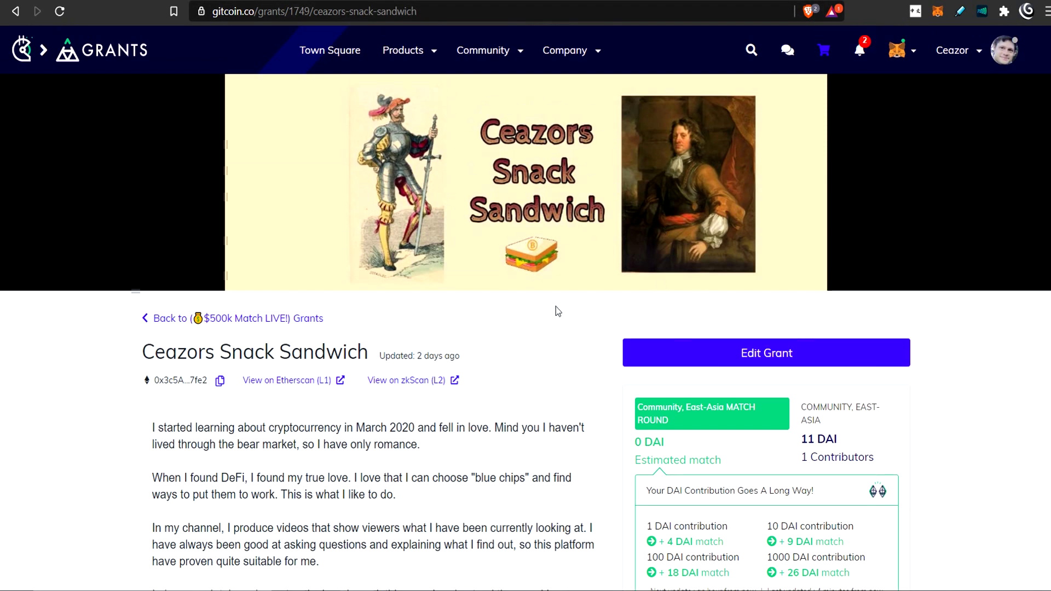
{"action": "scroll", "coordinate": [594, 305], "scroll_direction": "down", "scroll_amount": 4}
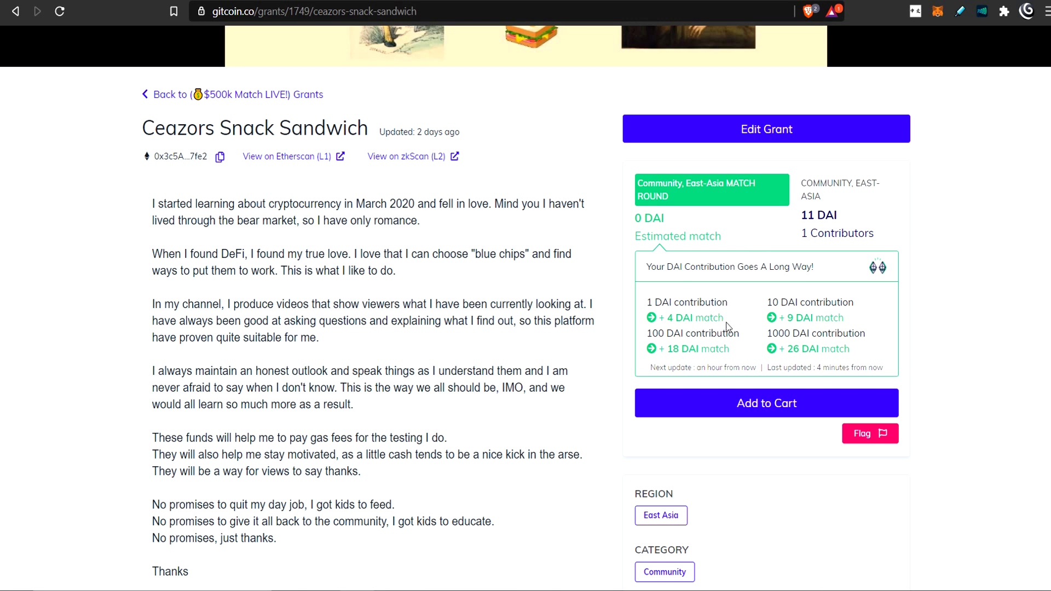
{"action": "scroll", "coordinate": [726, 326], "scroll_direction": "down", "scroll_amount": 1}
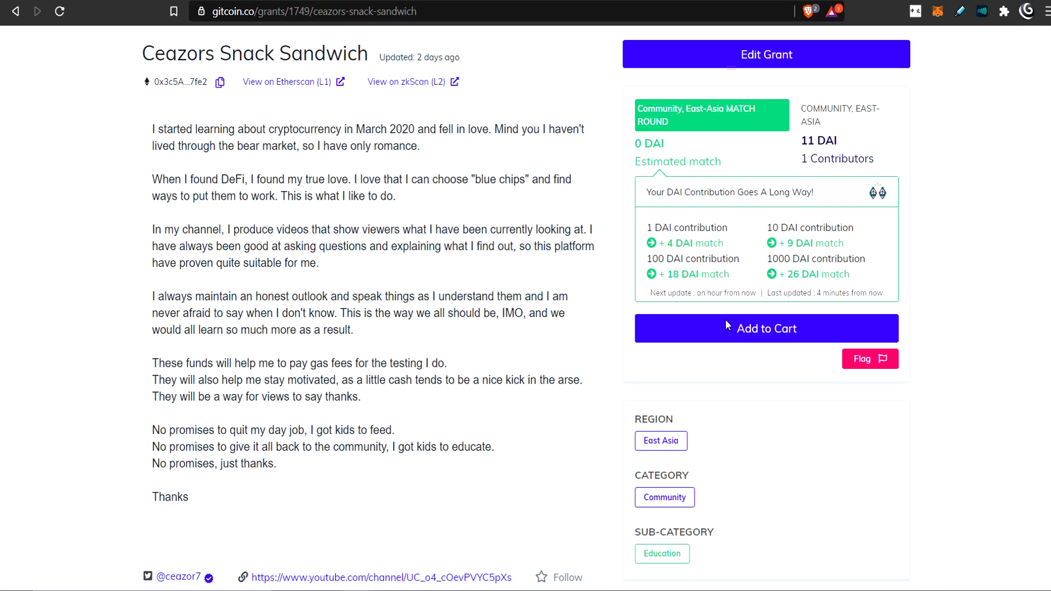
Highlight the 1 DAI contribution, then go back to the yGift gift 71 page.
{"action": "left_click_drag", "start_coordinate": [647, 227], "coordinate": [671, 241]}
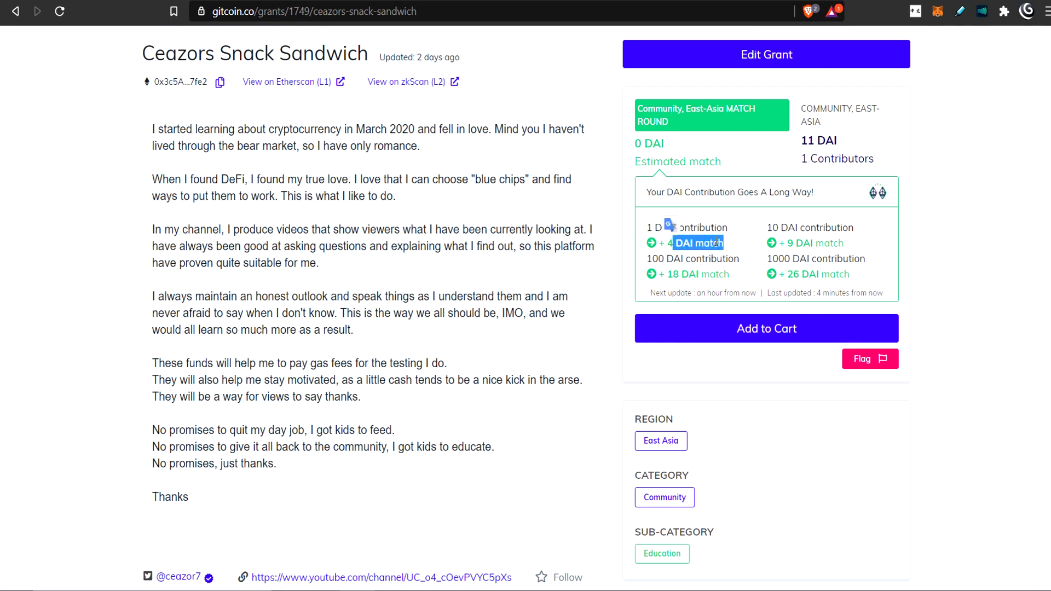
{"action": "scroll", "coordinate": [892, 271], "scroll_direction": "up", "scroll_amount": 3}
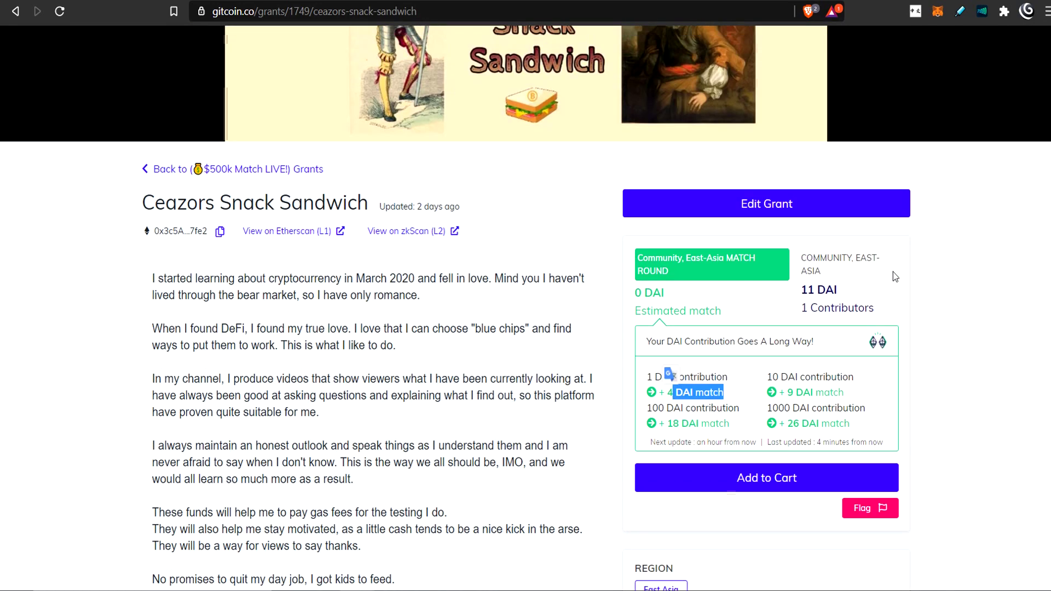
{"action": "scroll", "coordinate": [405, 244], "scroll_direction": "up", "scroll_amount": 3}
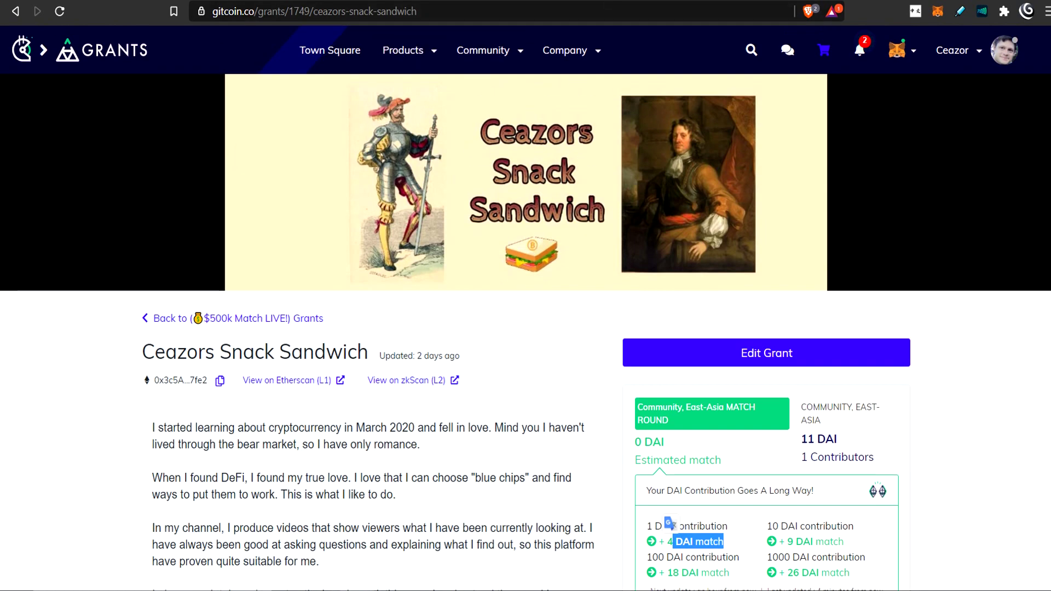
{"action": "key", "text": "alt+Left"}
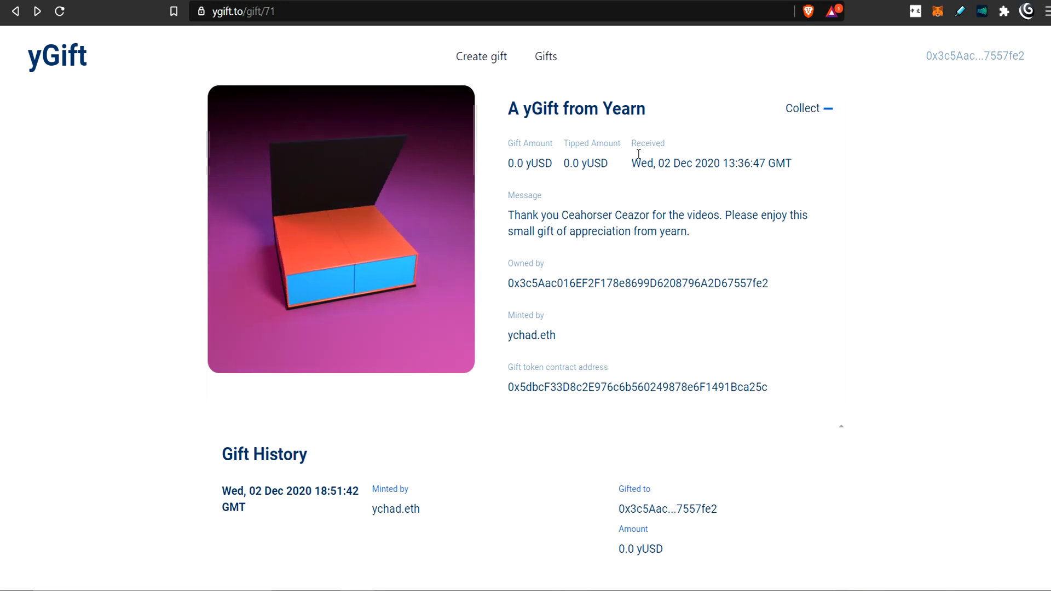
Highlight the yUSD unit of the gift's 0.0 Tipped Amount.
{"action": "left_click_drag", "start_coordinate": [608, 163], "coordinate": [579, 163]}
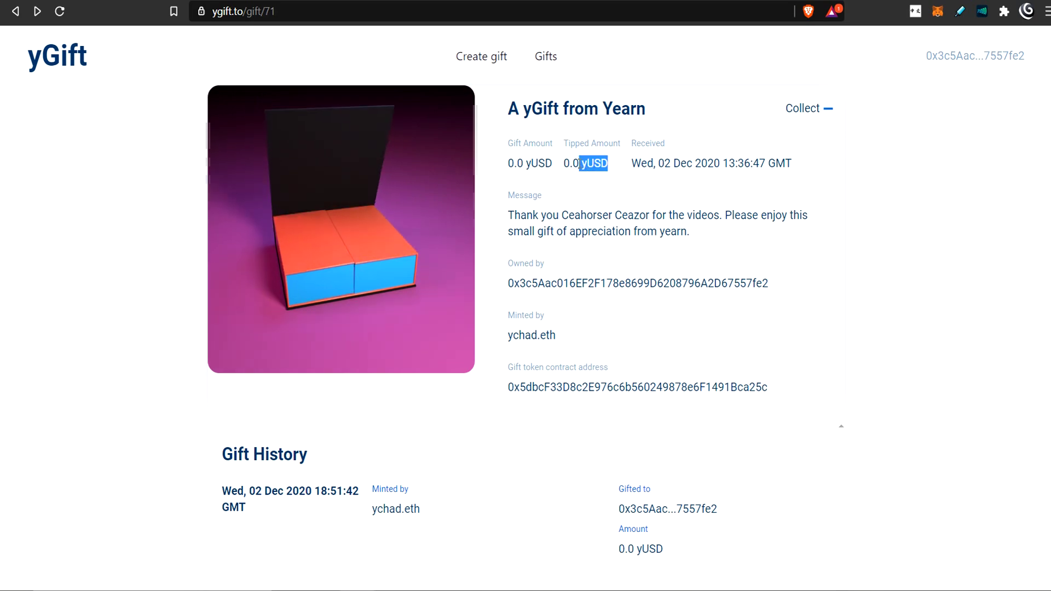